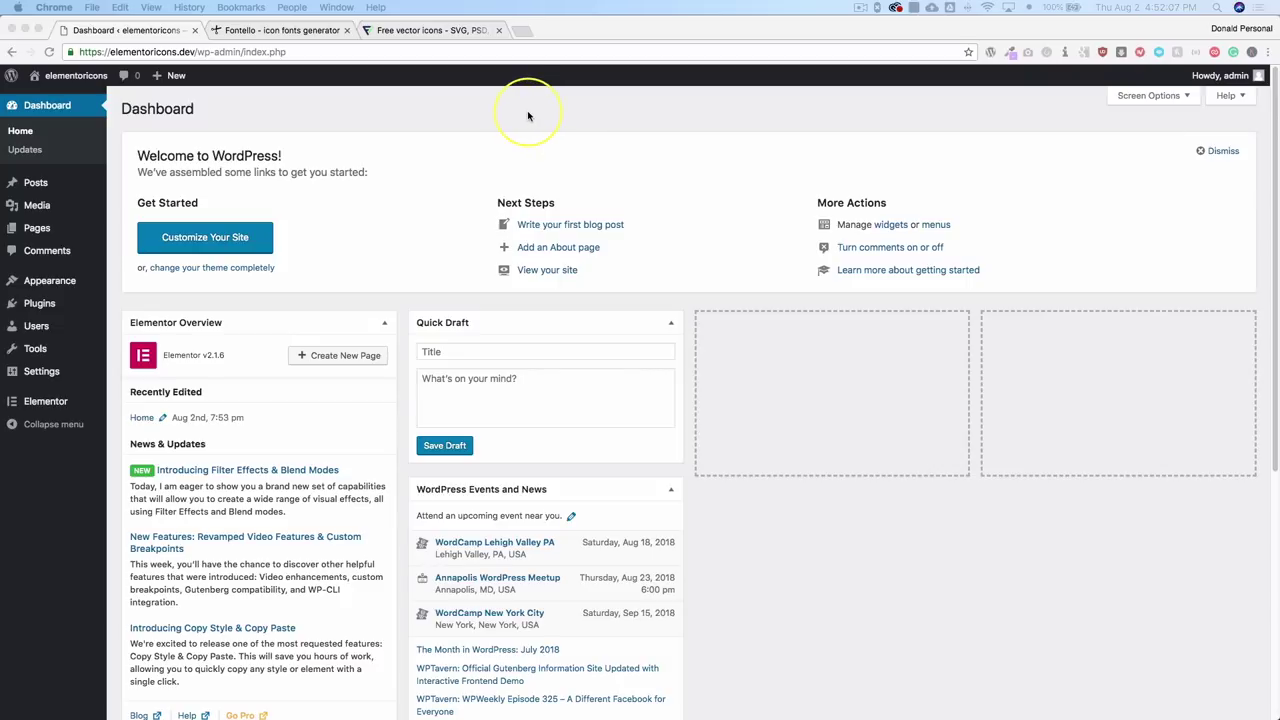
Open the Elementor Custom Icons page in WordPress.
{"action": "left_click", "coordinate": [524, 112]}
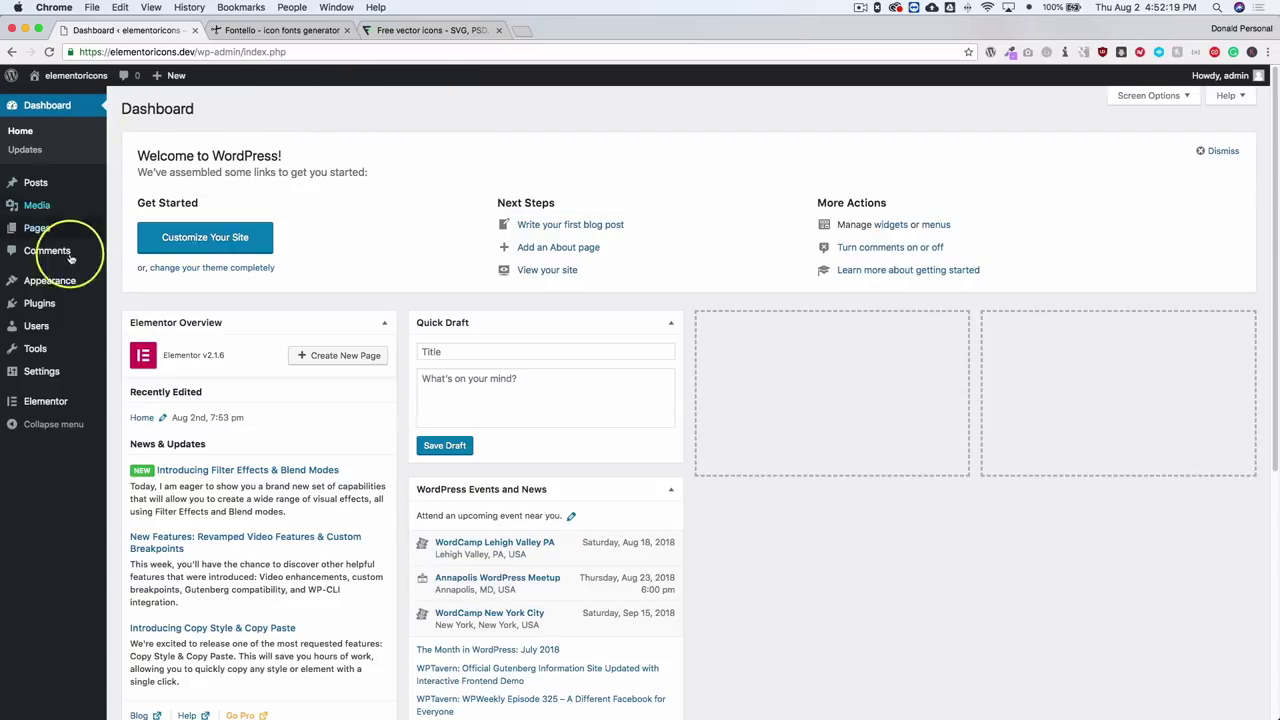
{"action": "mouse_move", "coordinate": [57, 411]}
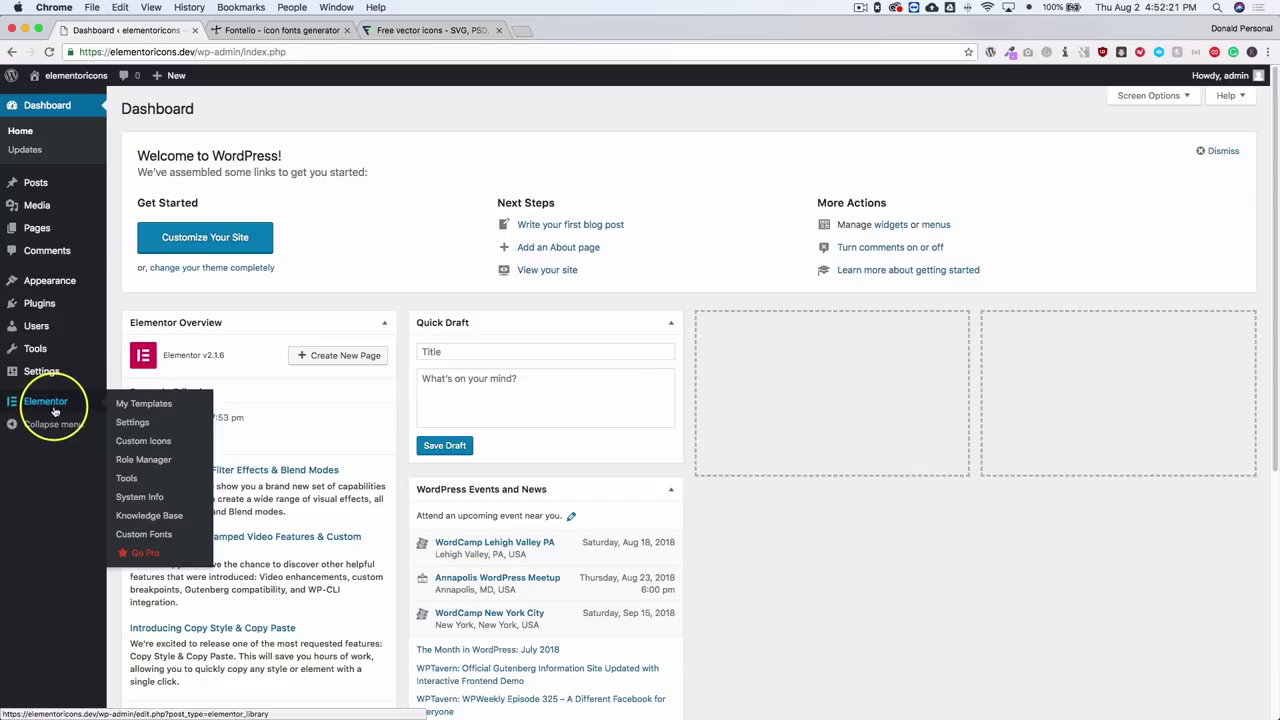
{"action": "left_click", "coordinate": [148, 443]}
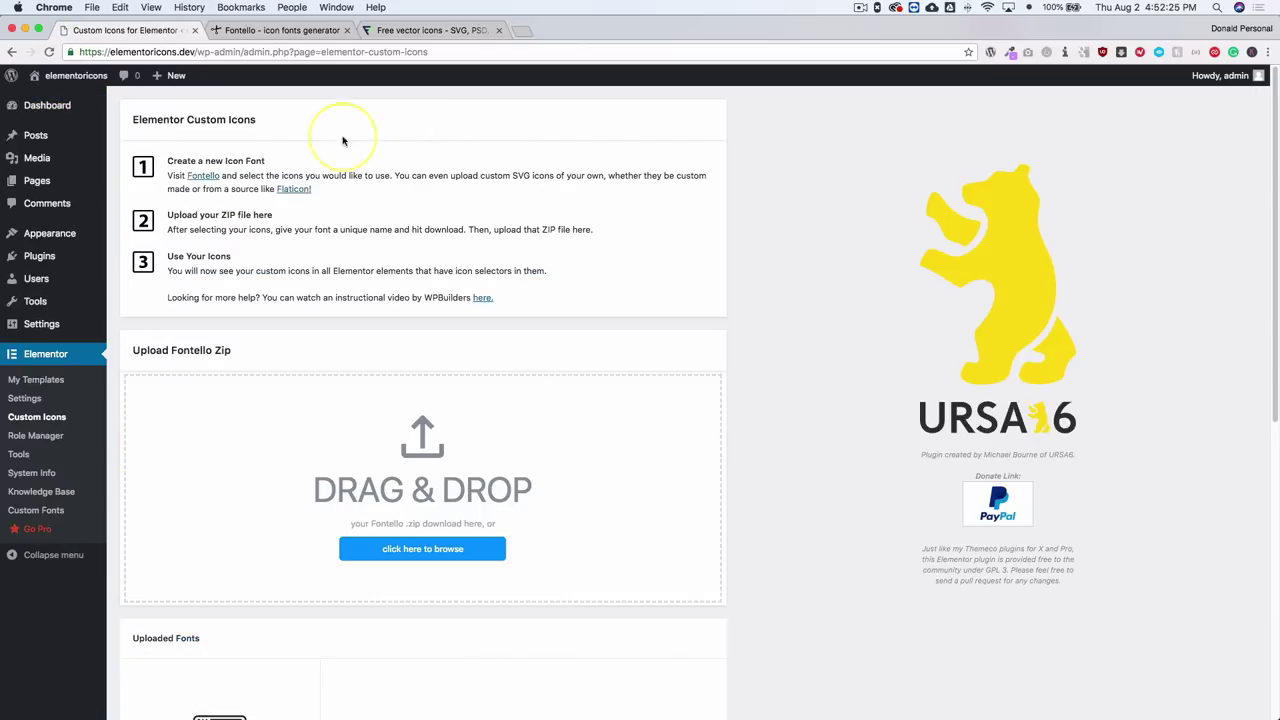
Delete the previously uploaded anothericonset font and confirm the removal.
{"action": "scroll", "coordinate": [360, 265], "scroll_direction": "down", "scroll_amount": 5}
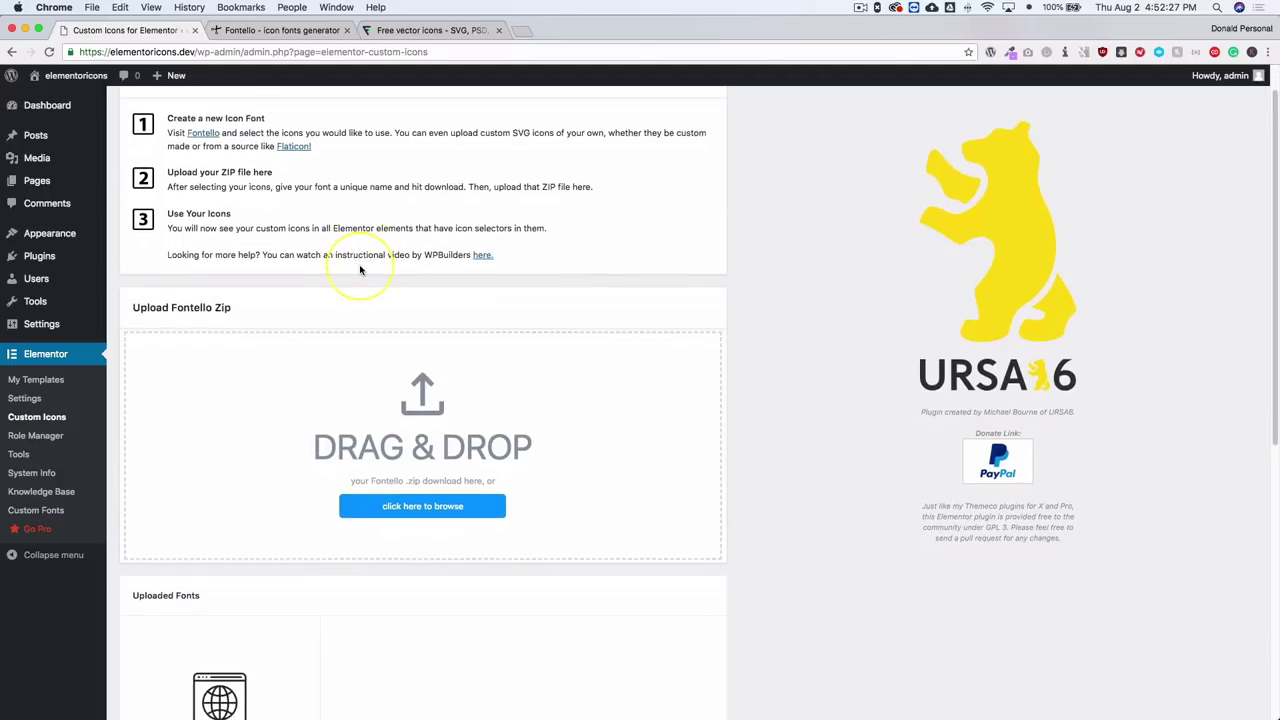
{"action": "scroll", "coordinate": [361, 270], "scroll_direction": "down", "scroll_amount": 5}
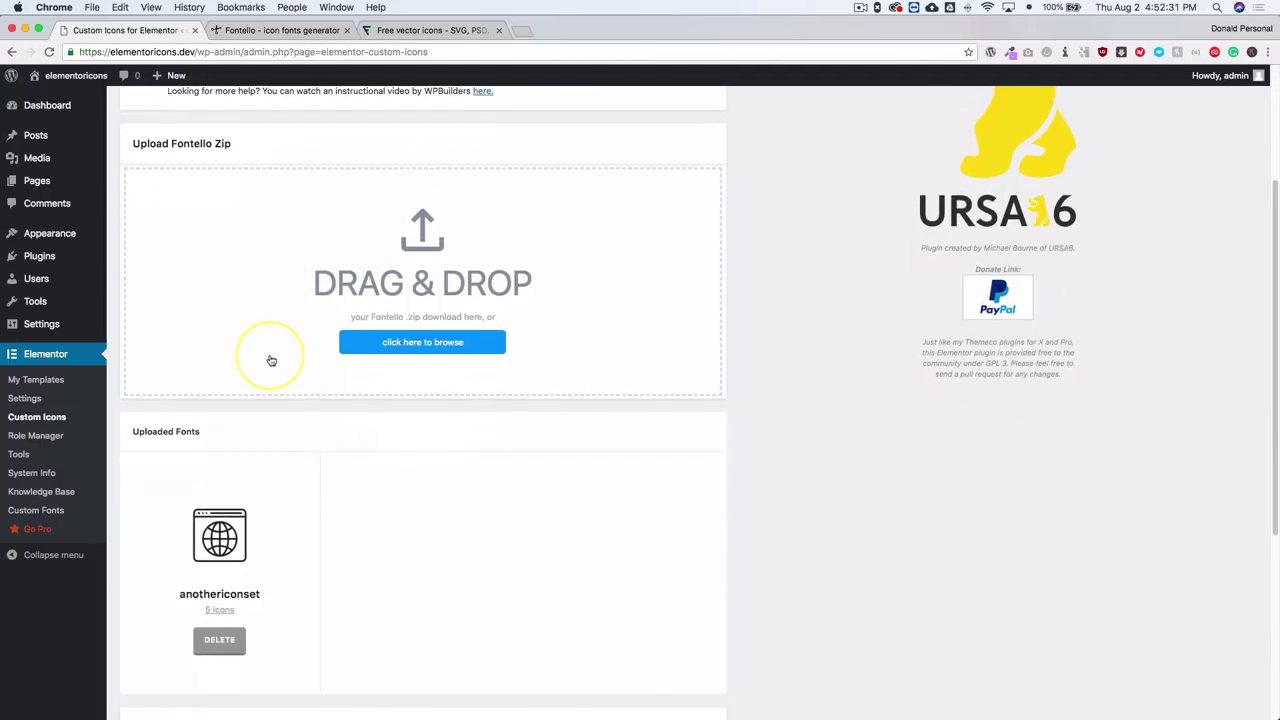
{"action": "scroll", "coordinate": [270, 359], "scroll_direction": "down", "scroll_amount": 4}
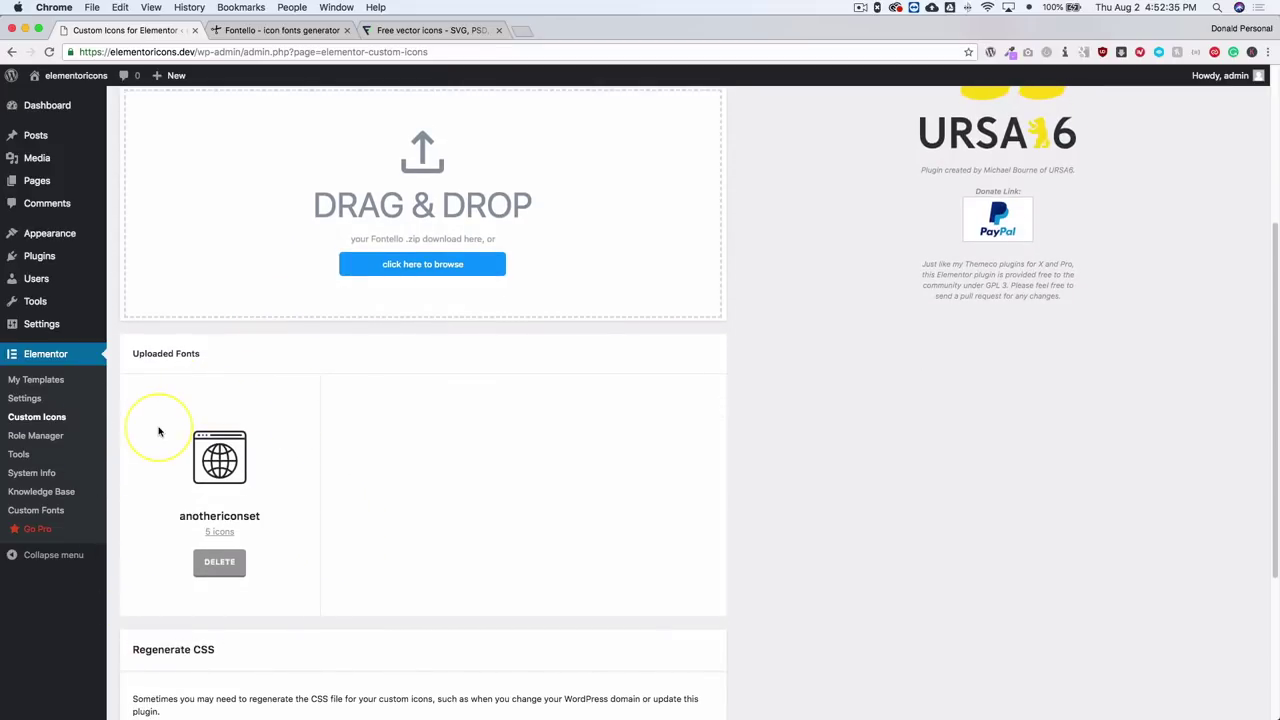
{"action": "scroll", "coordinate": [158, 430], "scroll_direction": "down", "scroll_amount": 2}
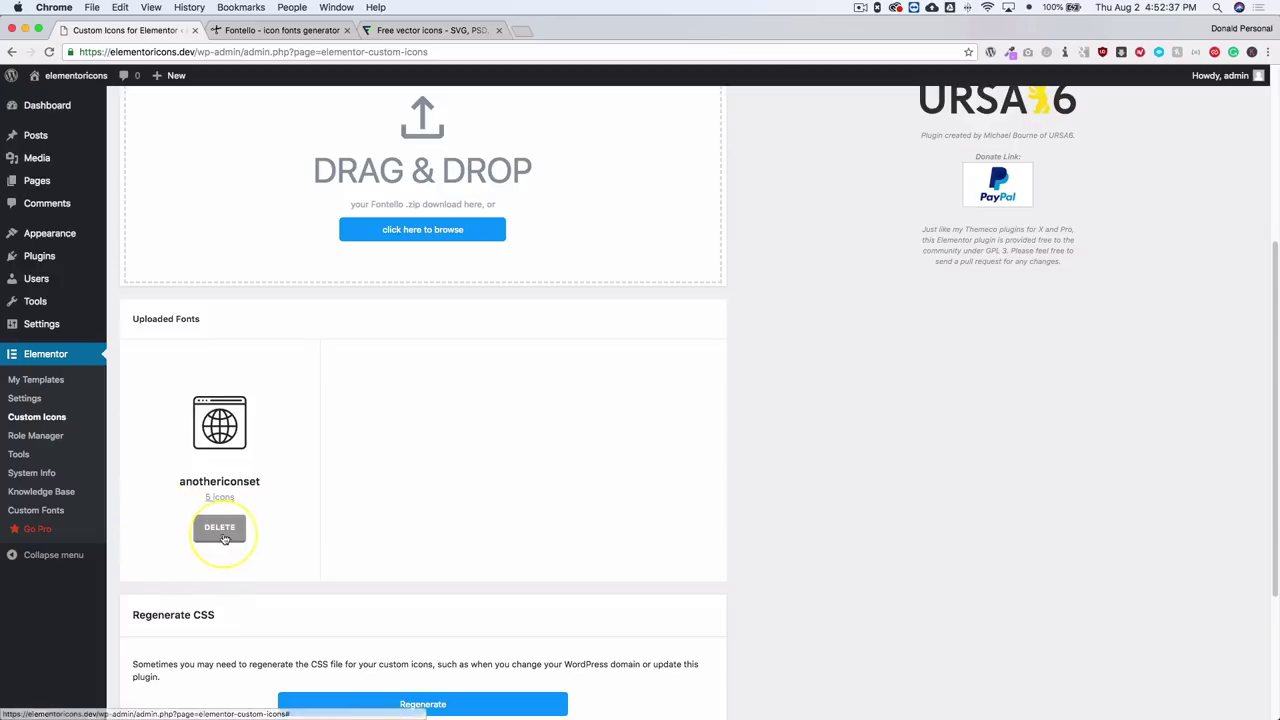
{"action": "left_click", "coordinate": [222, 533]}
{"action": "left_click", "coordinate": [753, 124]}
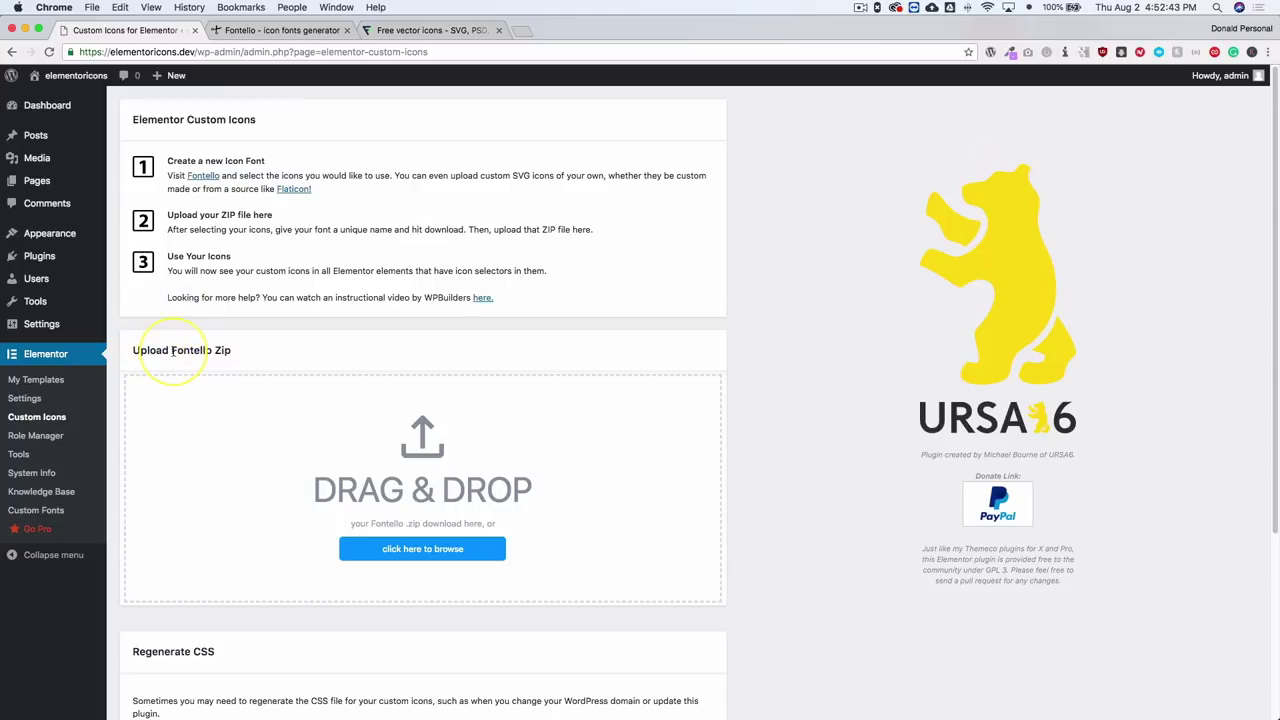
Switch to Fontello and scroll down through the icon sets to Meteocons.
{"action": "left_click", "coordinate": [285, 31]}
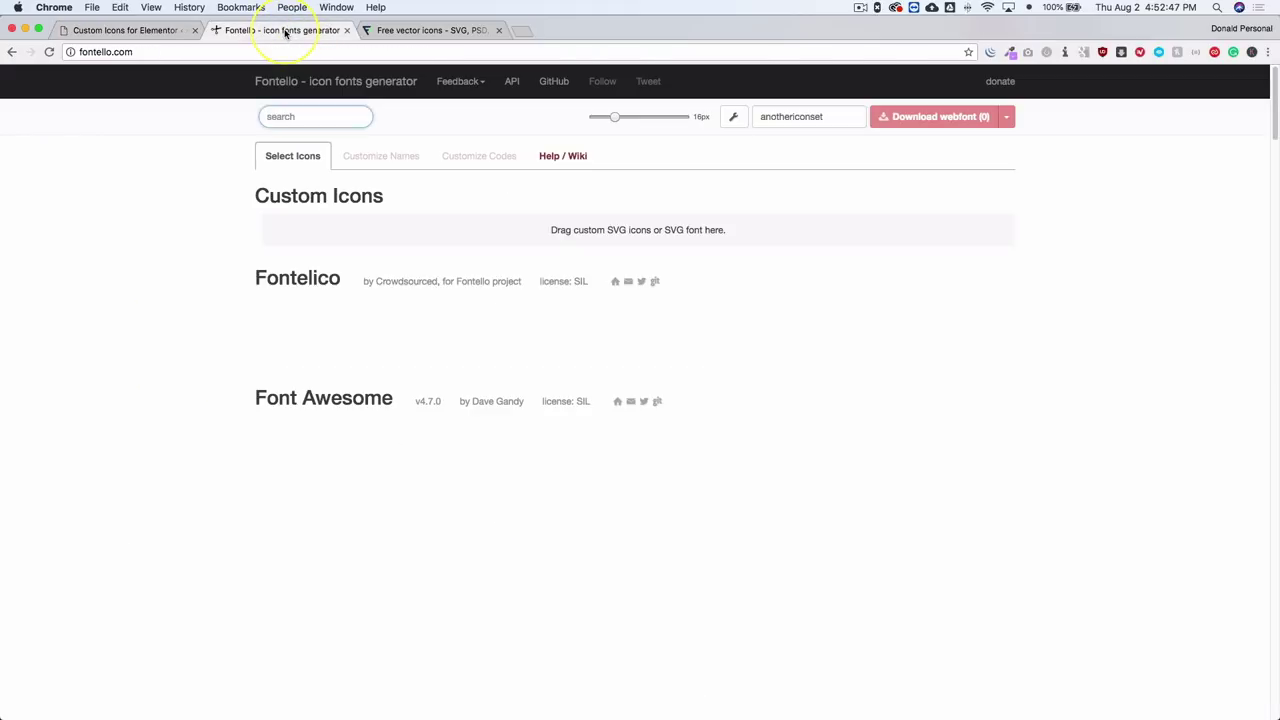
{"action": "left_click", "coordinate": [155, 238]}
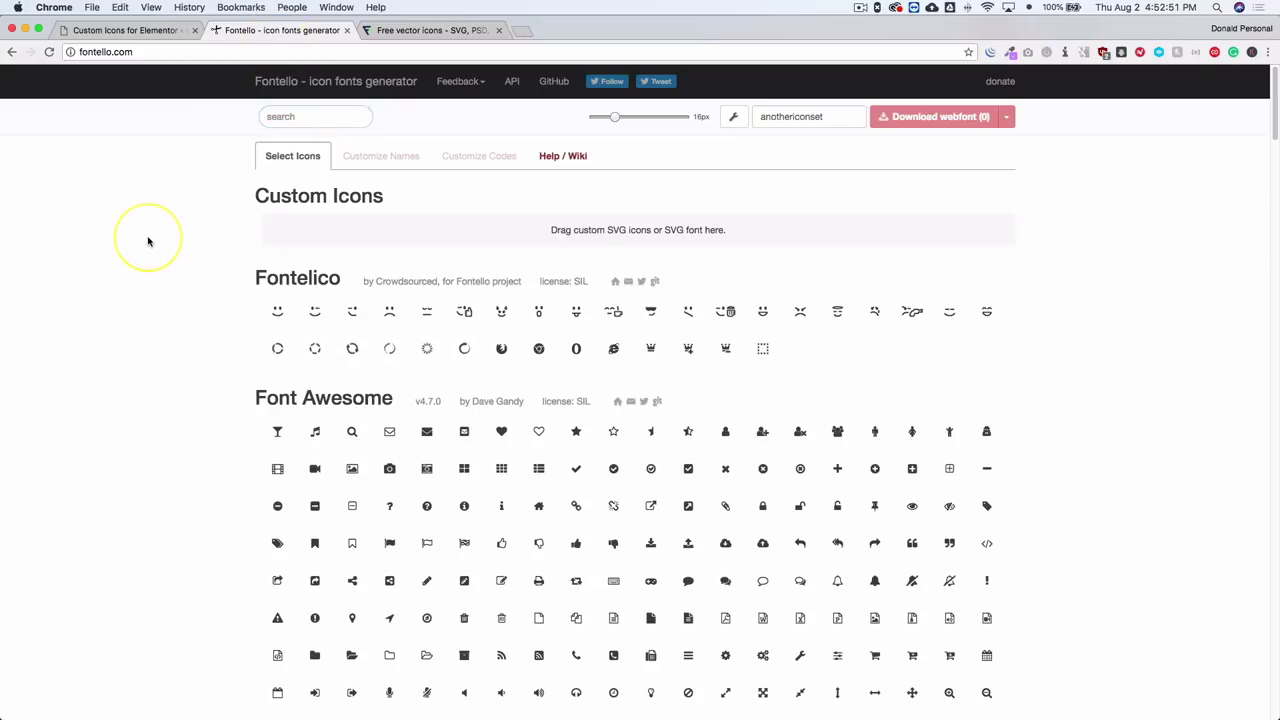
{"action": "scroll", "coordinate": [150, 239], "scroll_direction": "down", "scroll_amount": 5}
{"action": "scroll", "coordinate": [148, 241], "scroll_direction": "down", "scroll_amount": 2}
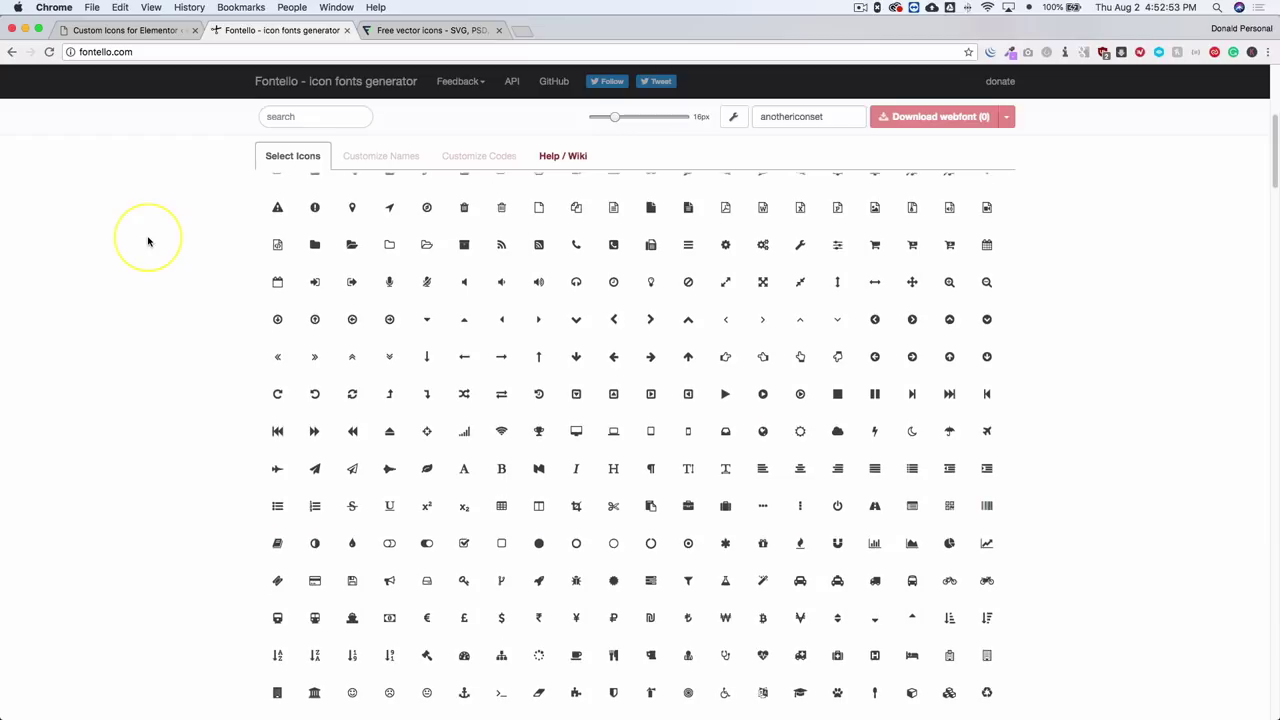
{"action": "scroll", "coordinate": [148, 241], "scroll_direction": "down", "scroll_amount": 10}
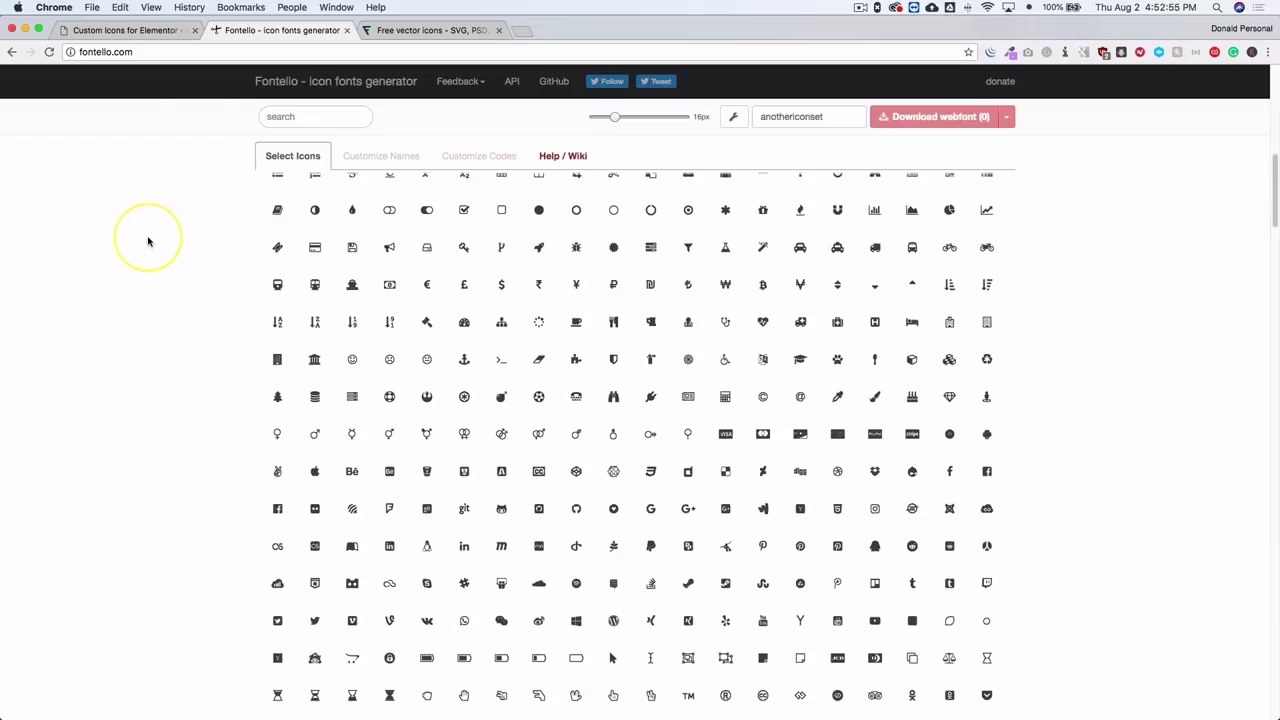
{"action": "scroll", "coordinate": [148, 241], "scroll_direction": "down", "scroll_amount": 10}
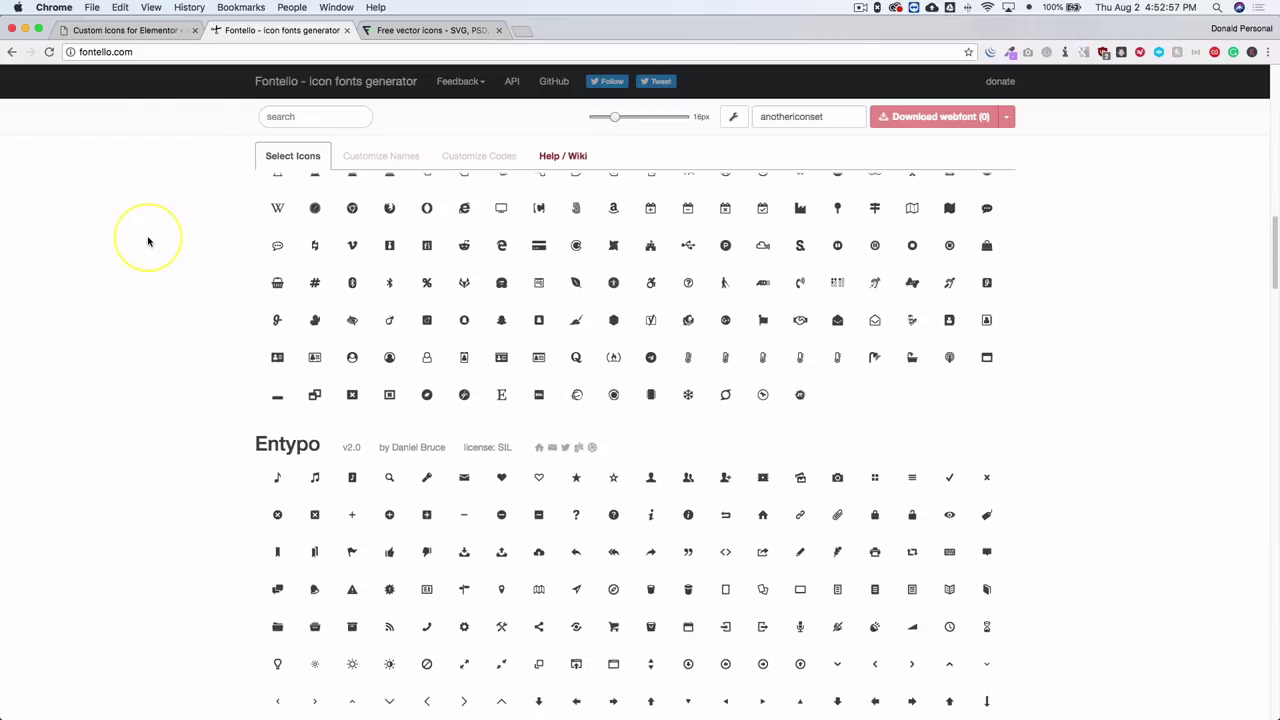
{"action": "scroll", "coordinate": [148, 241], "scroll_direction": "down", "scroll_amount": 10}
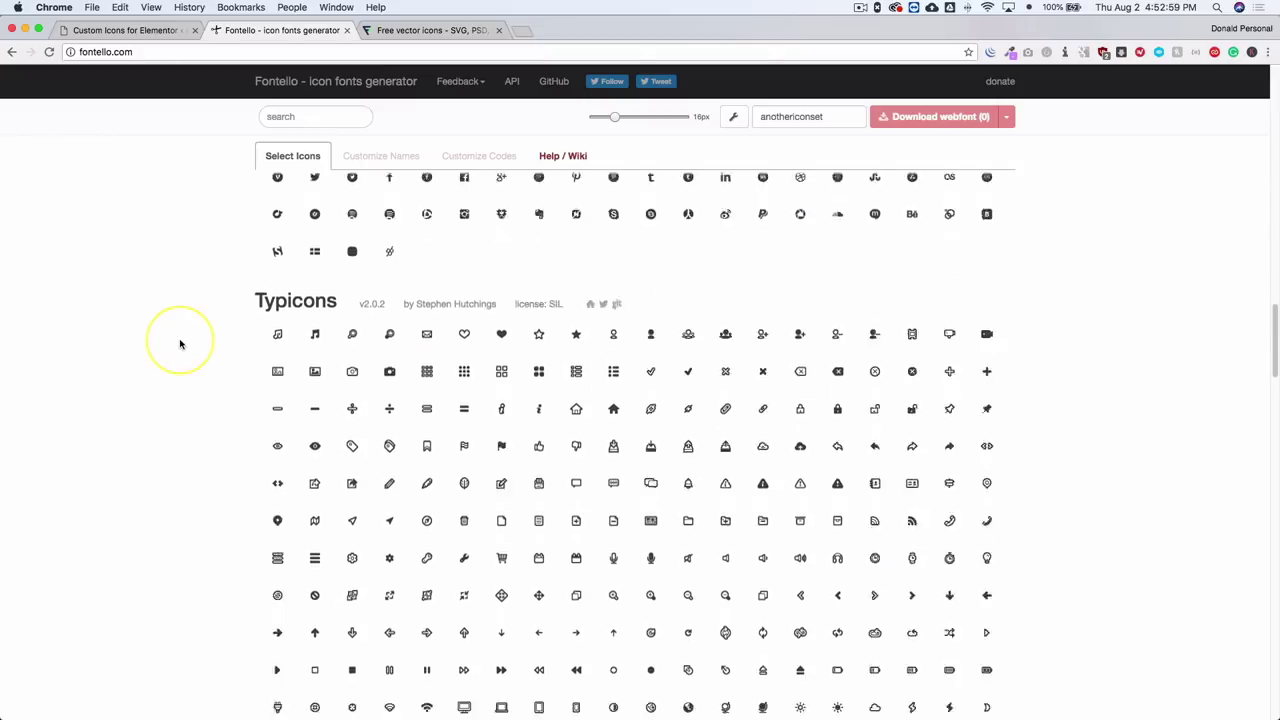
{"action": "scroll", "coordinate": [183, 342], "scroll_direction": "down", "scroll_amount": 2}
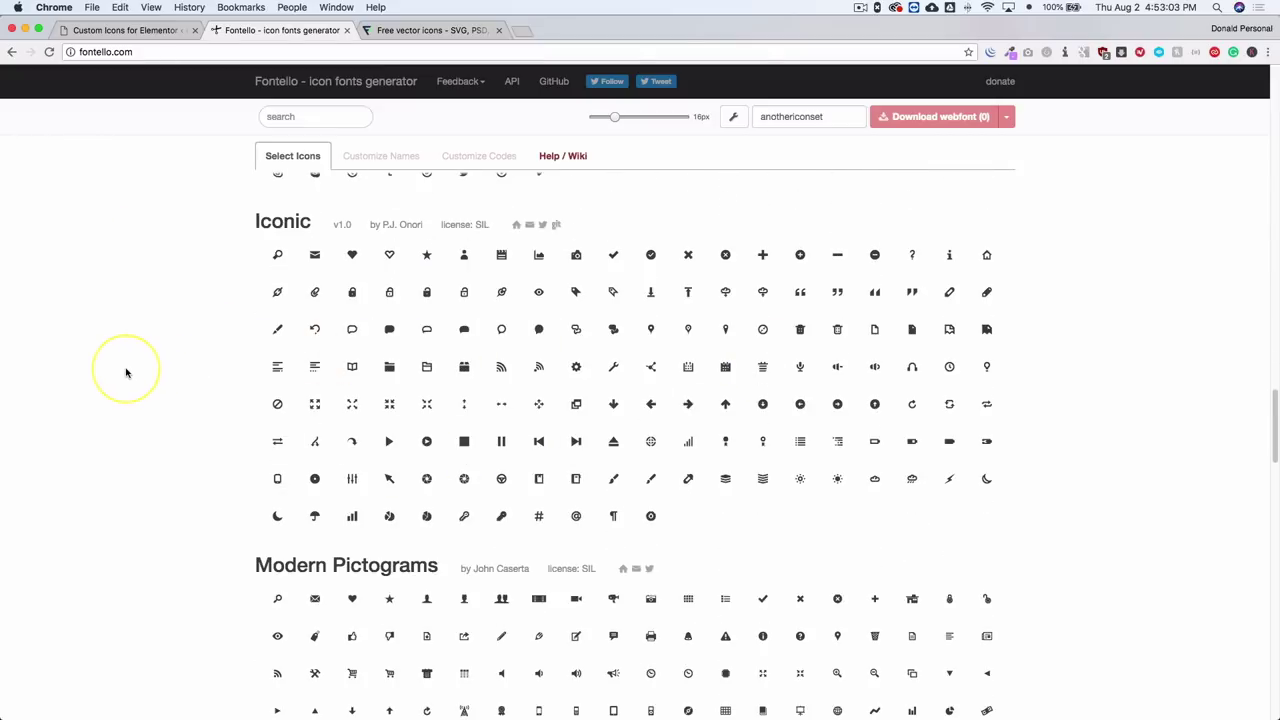
{"action": "scroll", "coordinate": [121, 371], "scroll_direction": "down", "scroll_amount": 10}
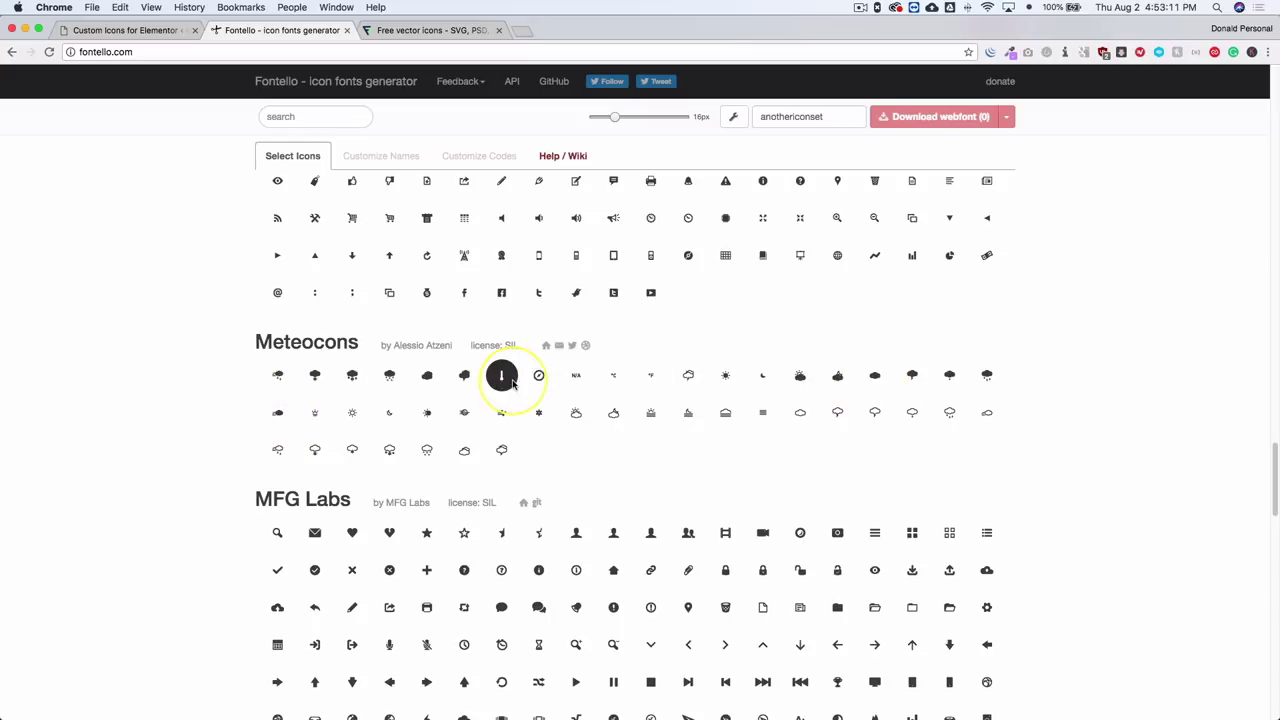
Select seven Meteocons weather and cloud icons so the download counter reads 7.
{"action": "left_click", "coordinate": [277, 376]}
{"action": "left_click", "coordinate": [314, 376]}
{"action": "left_click", "coordinate": [352, 376]}
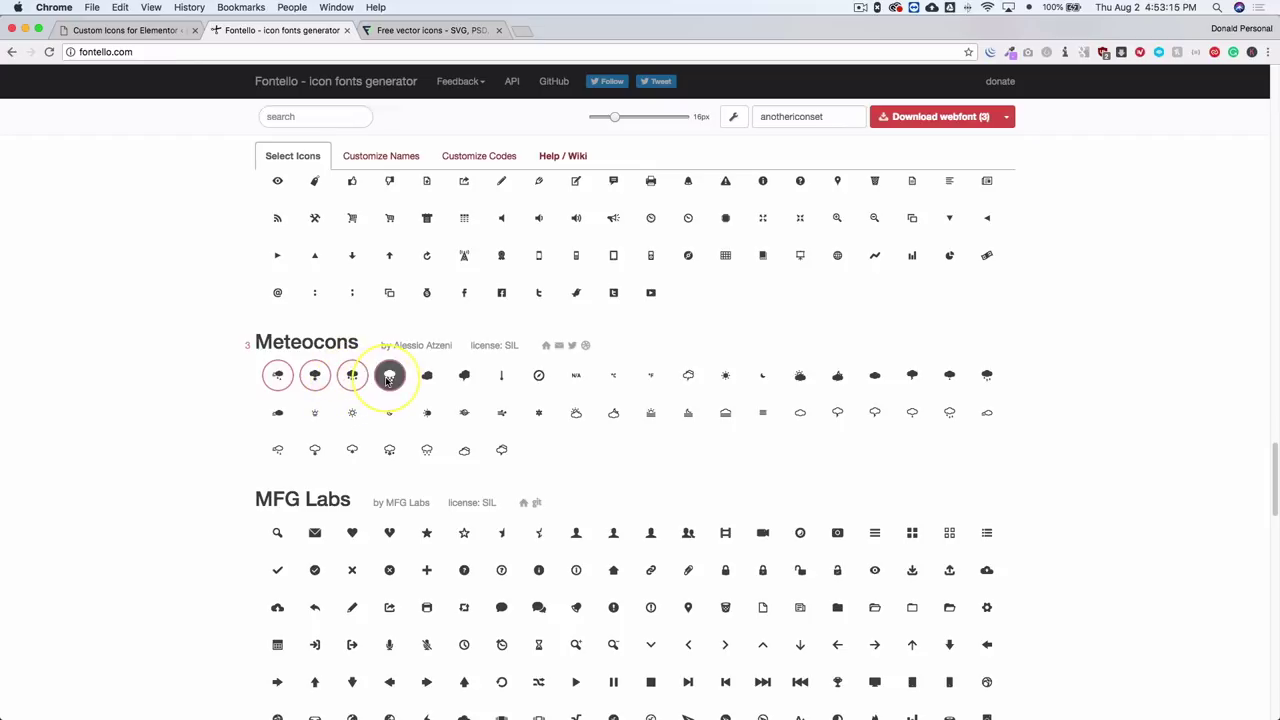
{"action": "left_click", "coordinate": [389, 375]}
{"action": "left_click", "coordinate": [427, 375]}
{"action": "left_click", "coordinate": [389, 451]}
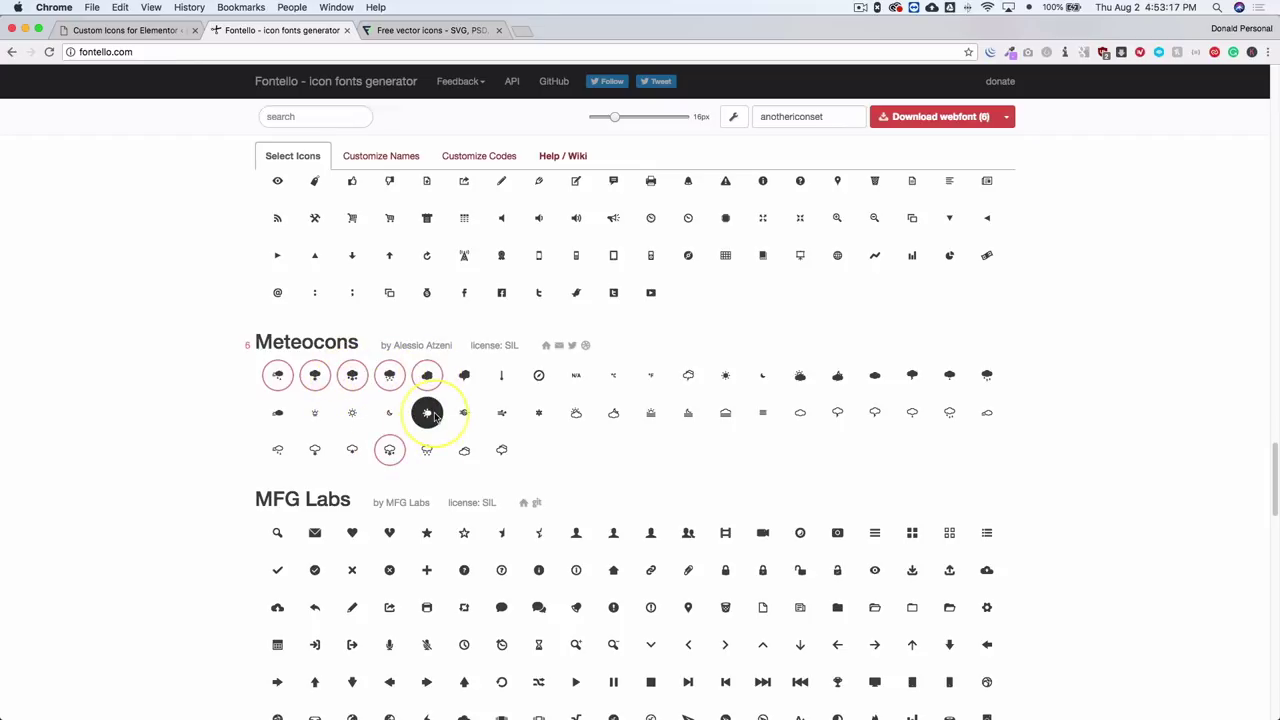
{"action": "left_click", "coordinate": [427, 412]}
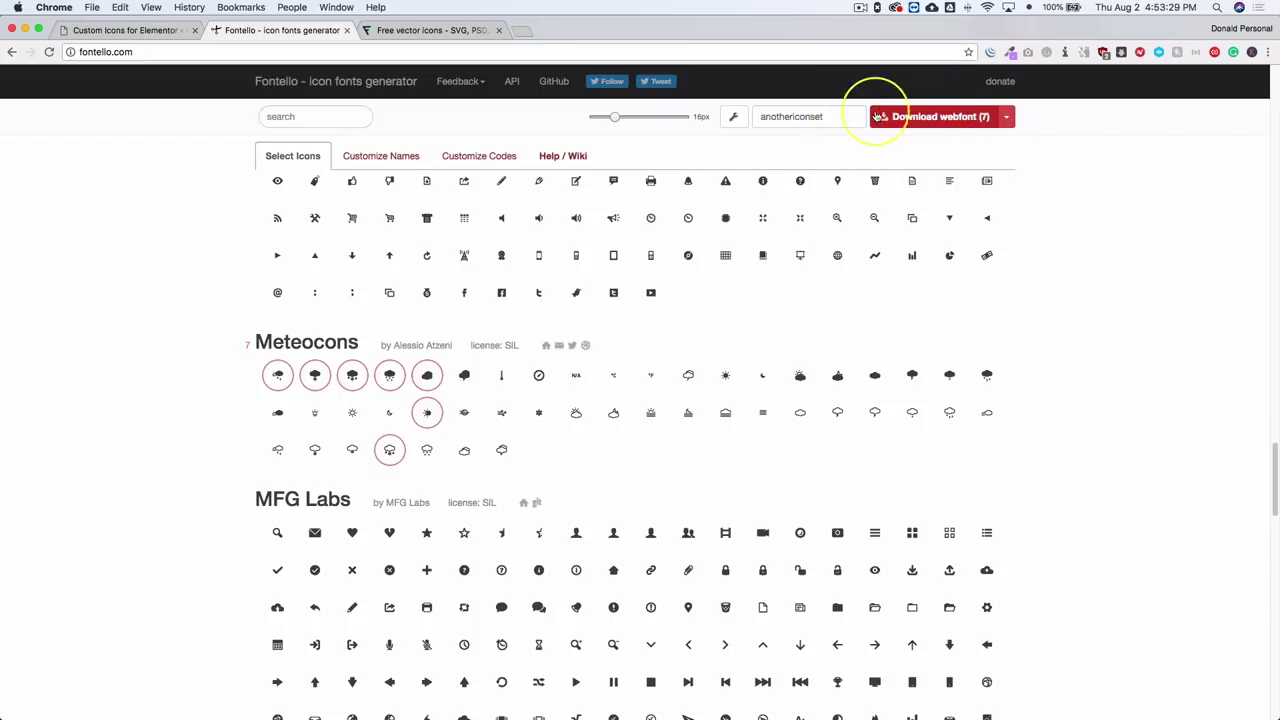
Rename the font from anothericonset to weathericons and download the seven-icon webfont zip.
{"action": "double_click", "coordinate": [764, 116]}
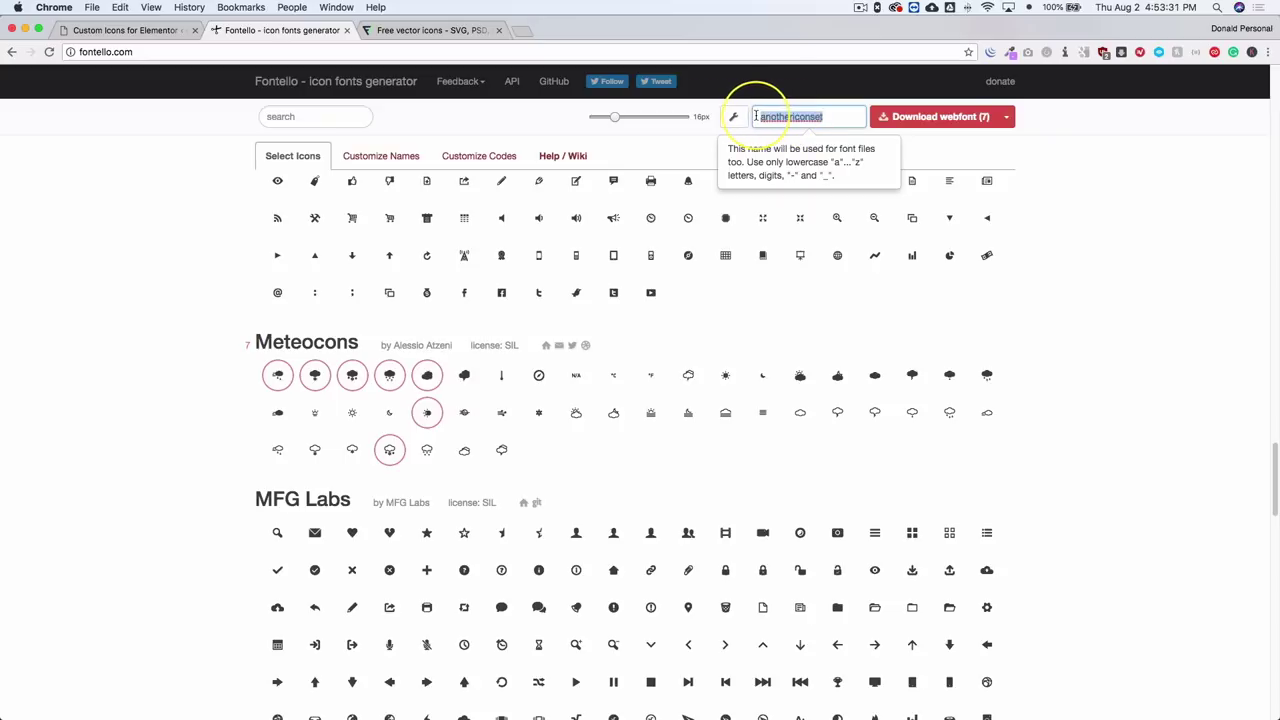
{"action": "key", "text": "BackSpace"}
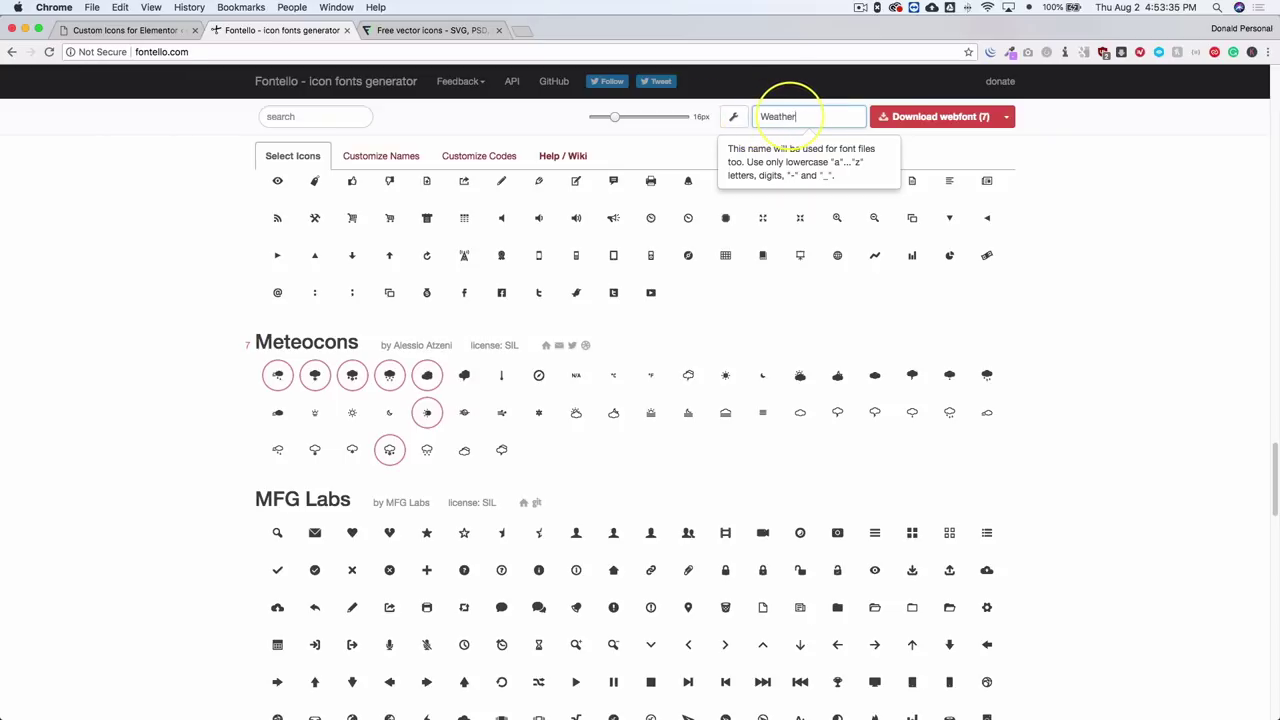
{"action": "left_click", "coordinate": [1046, 206]}
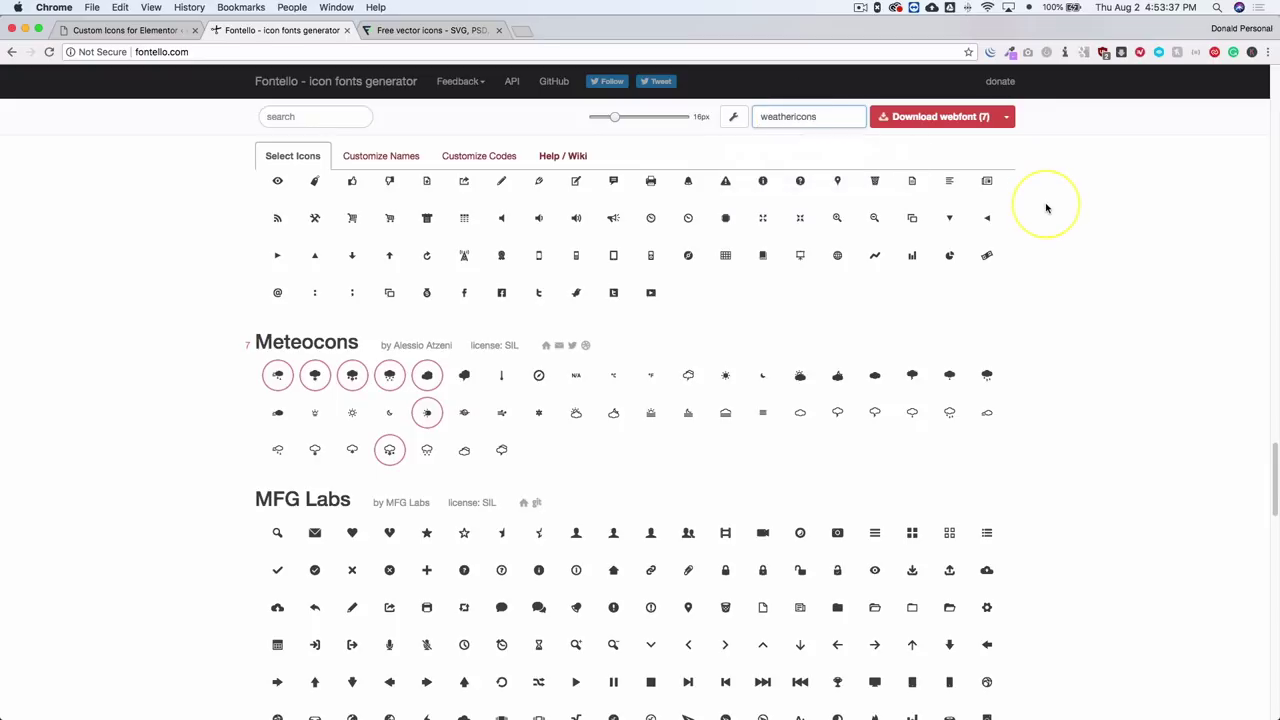
{"action": "left_click", "coordinate": [938, 117]}
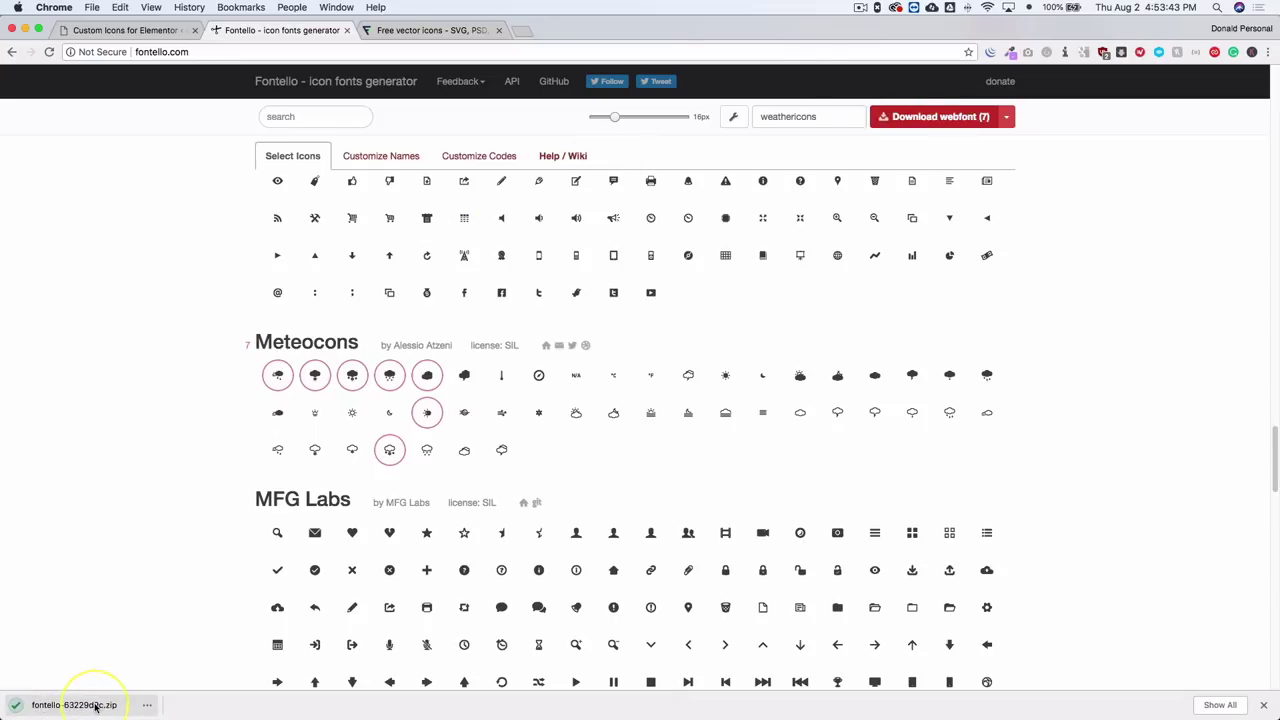
Drag the downloaded Fontello zip onto Elementor's Custom Icons upload area as weathericons.
{"action": "left_click", "coordinate": [125, 31]}
{"action": "scroll", "coordinate": [248, 318], "scroll_direction": "down", "scroll_amount": 3}
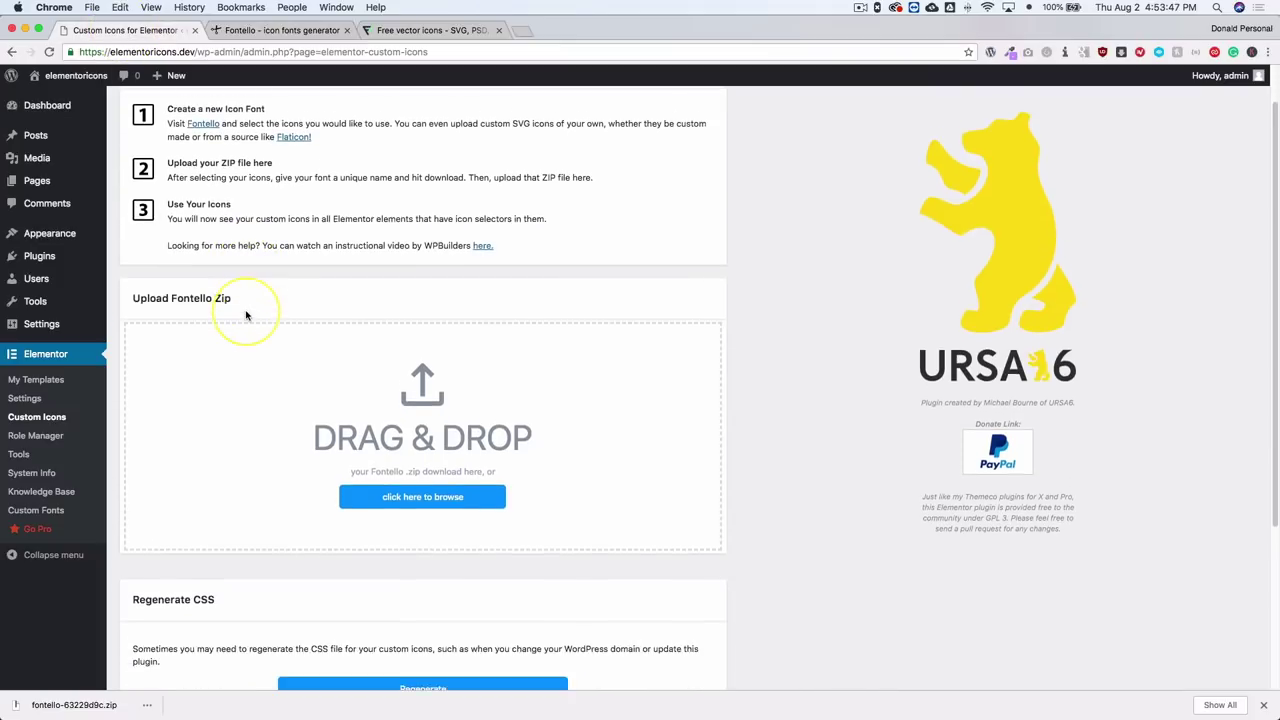
{"action": "left_click_drag", "start_coordinate": [74, 708], "coordinate": [277, 391]}
{"action": "scroll", "coordinate": [750, 377], "scroll_direction": "down", "scroll_amount": 5}
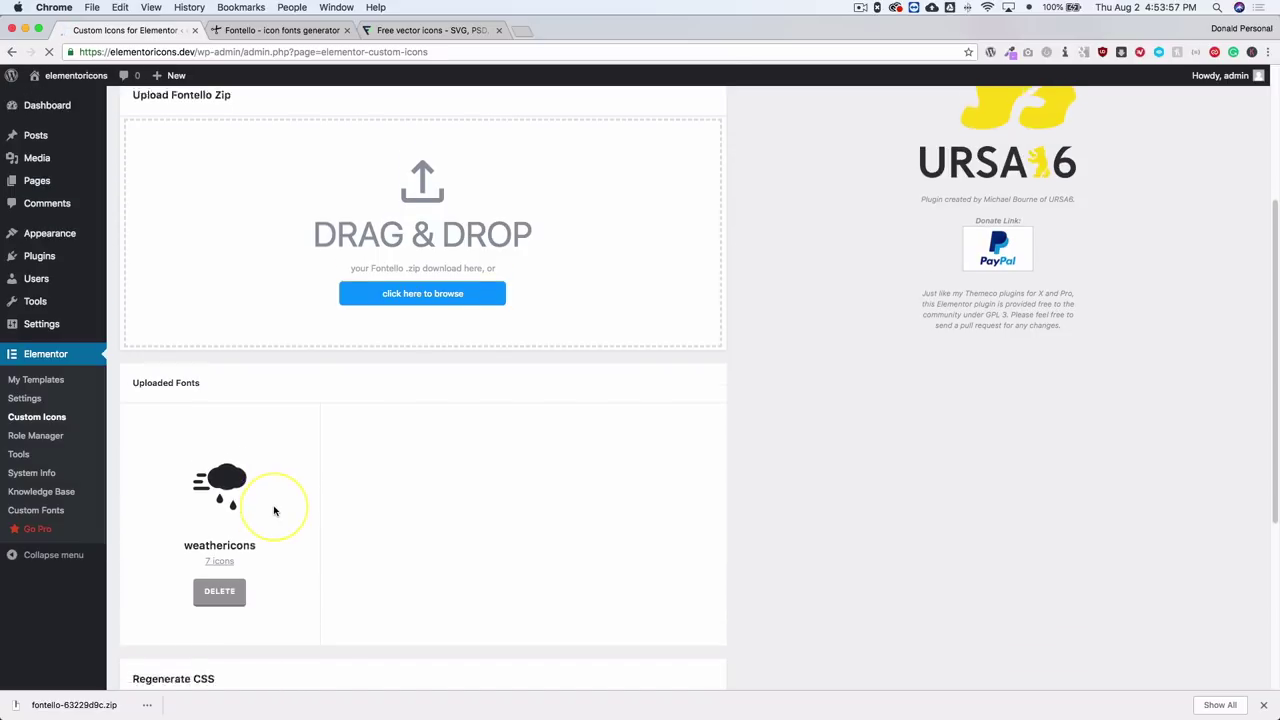
{"action": "scroll", "coordinate": [277, 509], "scroll_direction": "down", "scroll_amount": 3}
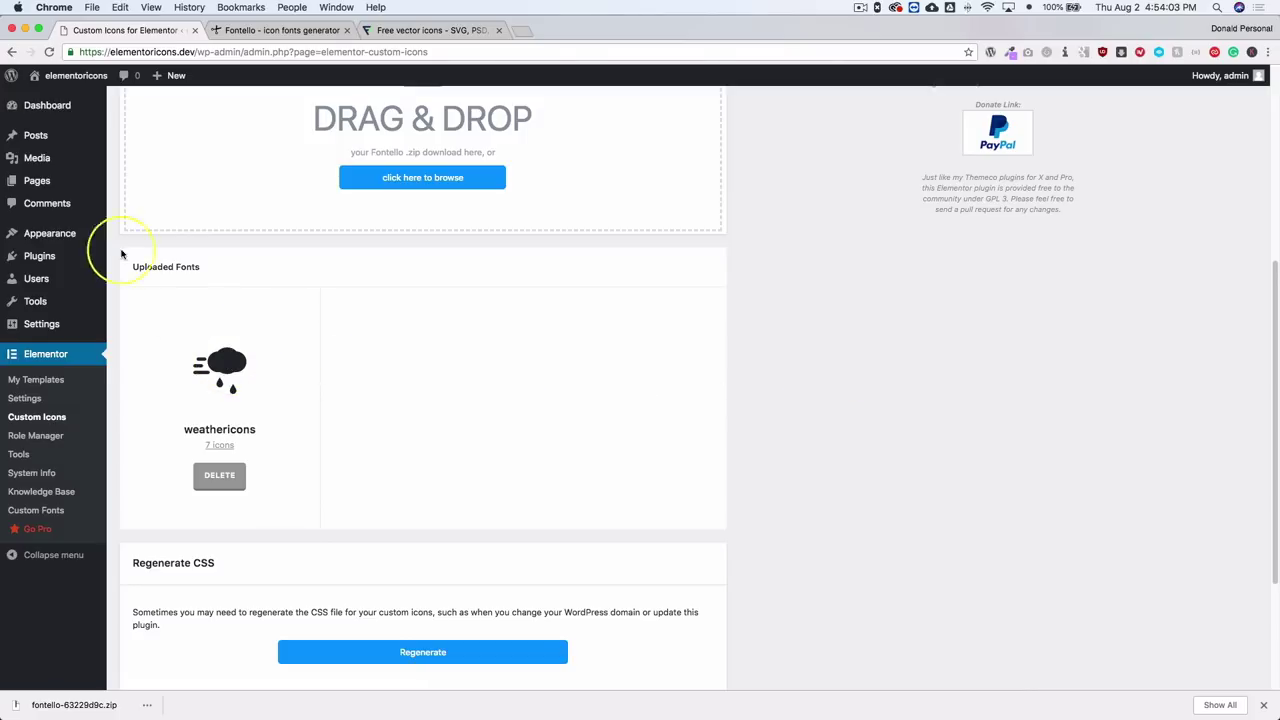
Open the Home page in Elementor and add an Icon widget to the empty section.
{"action": "mouse_move", "coordinate": [63, 180]}
{"action": "left_click", "coordinate": [137, 185]}
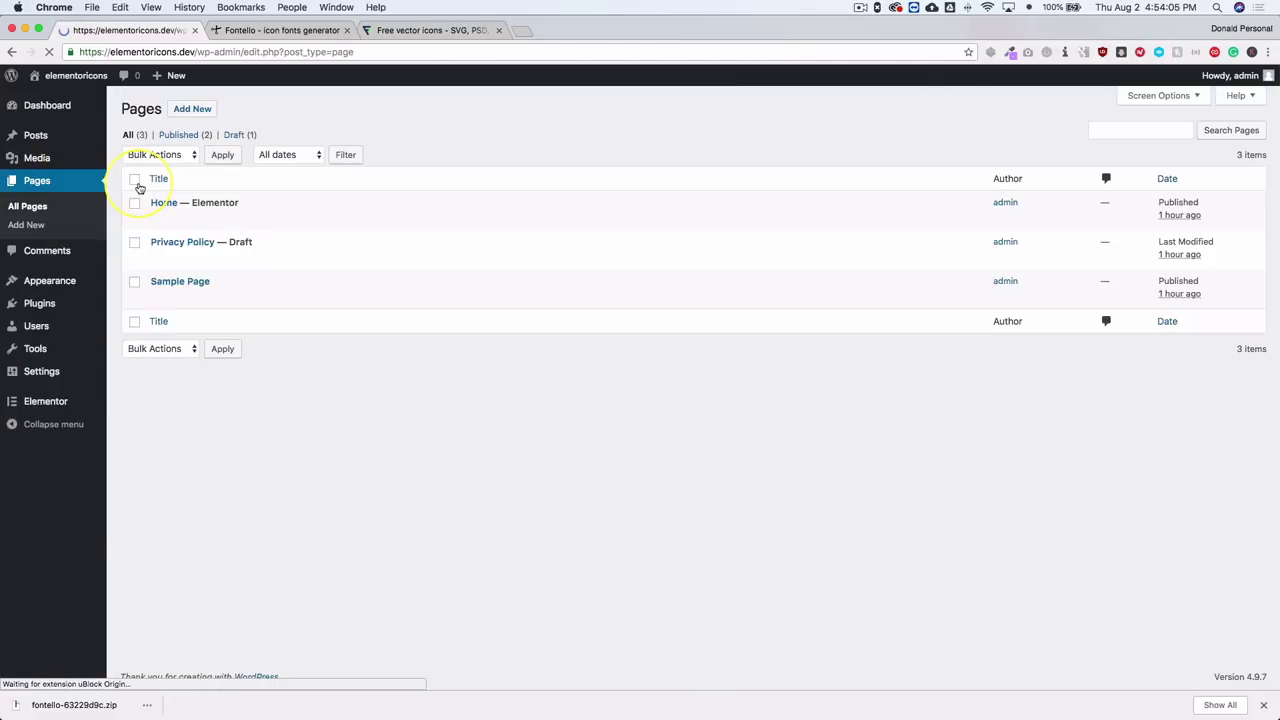
{"action": "left_click", "coordinate": [313, 220]}
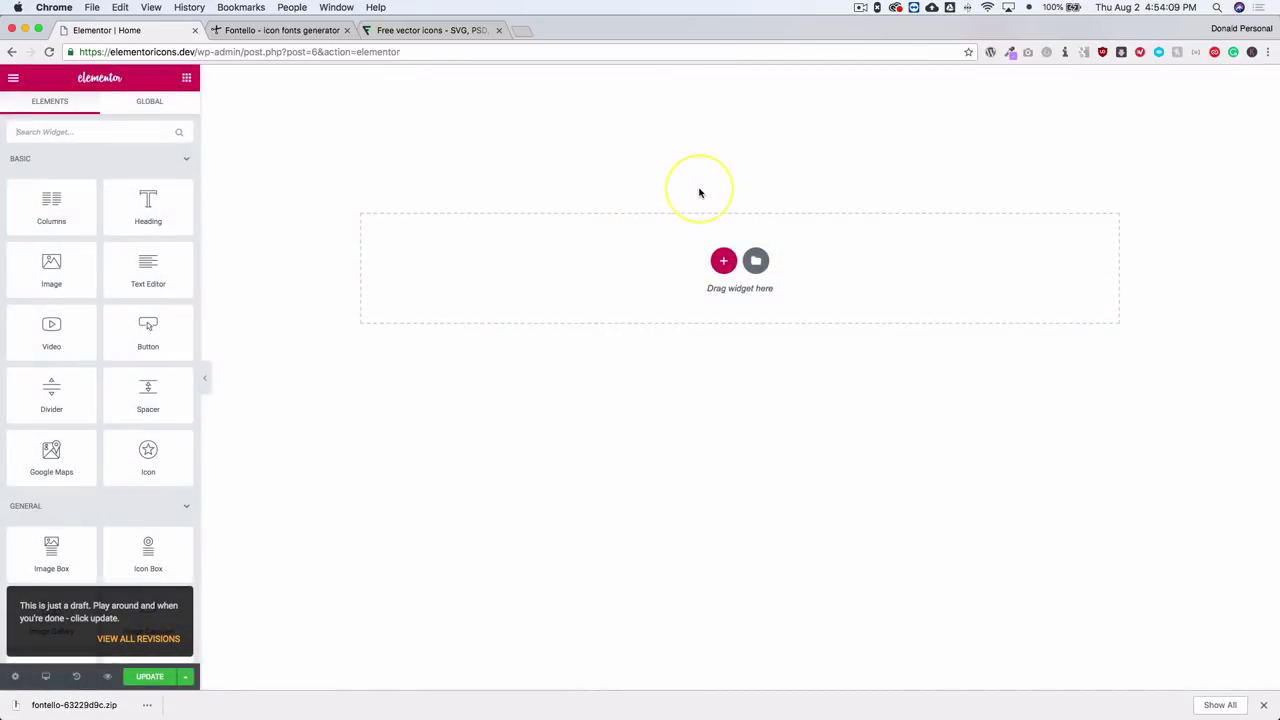
{"action": "left_click", "coordinate": [115, 131]}
{"action": "type", "text": "icon"}
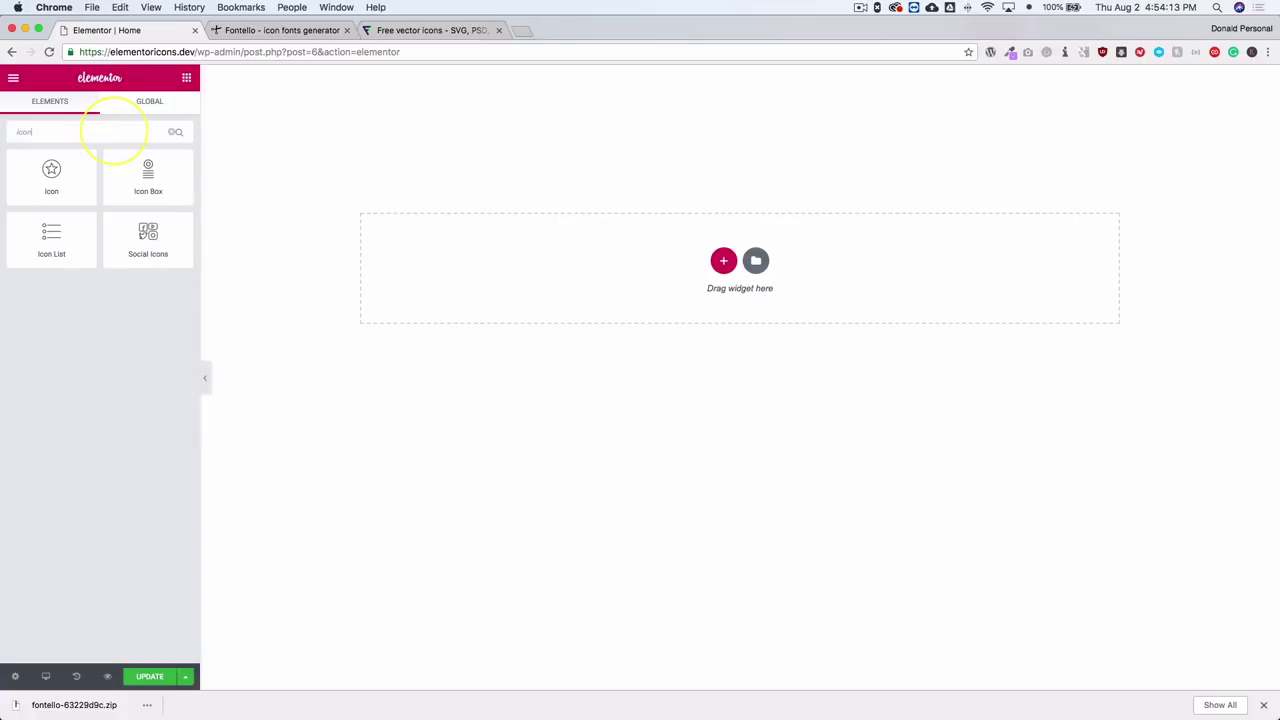
{"action": "left_click_drag", "start_coordinate": [55, 172], "coordinate": [552, 118]}
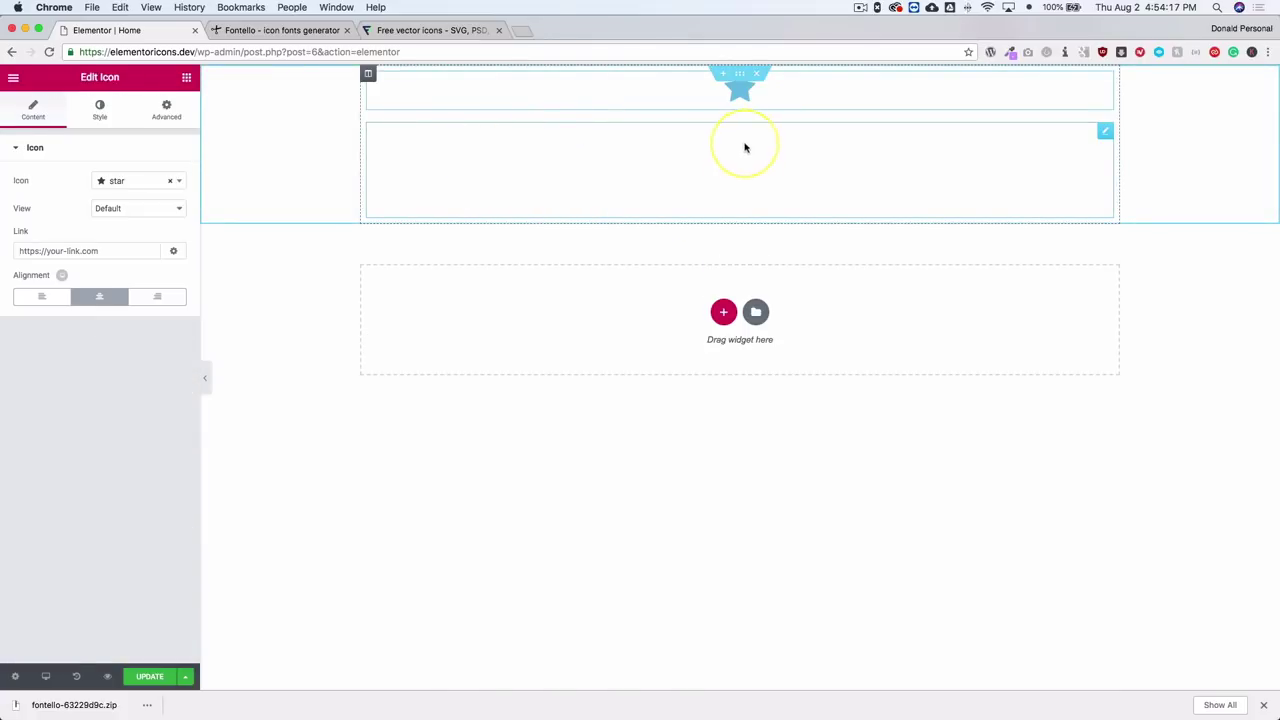
Give the star's section 50 px top and bottom padding.
{"action": "left_click", "coordinate": [740, 77]}
{"action": "left_click", "coordinate": [160, 110]}
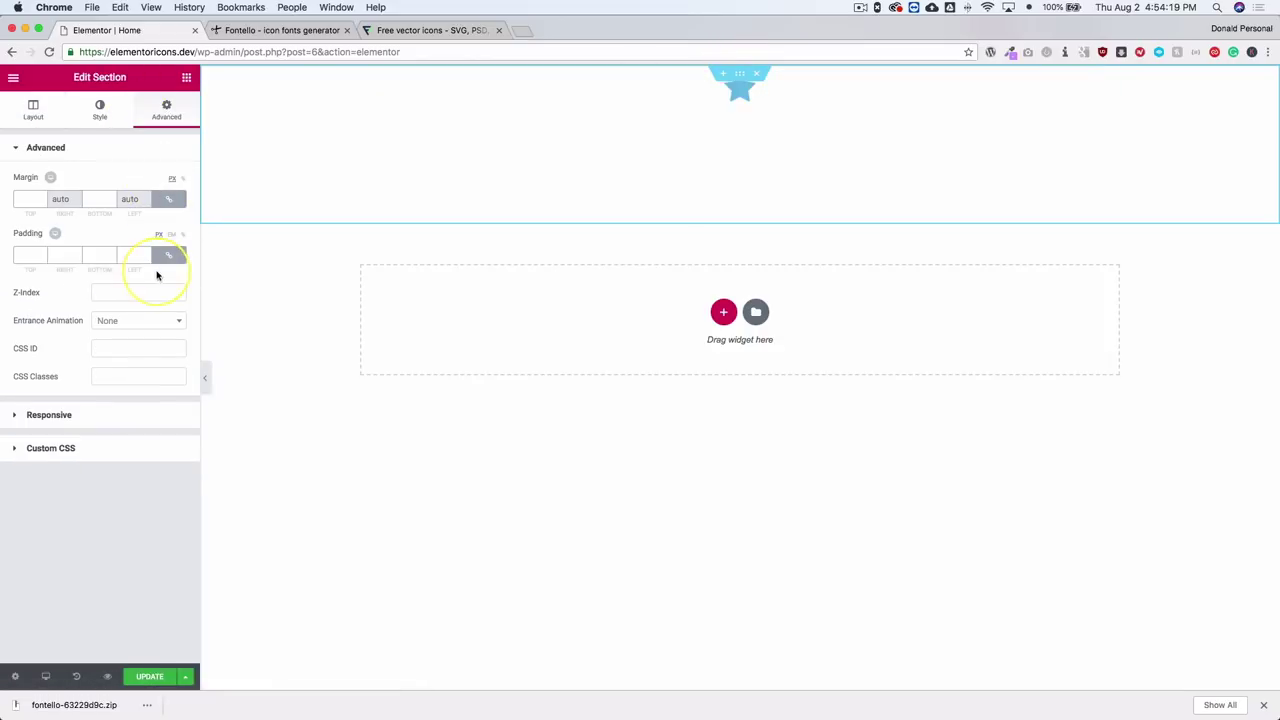
{"action": "type", "text": "50"}
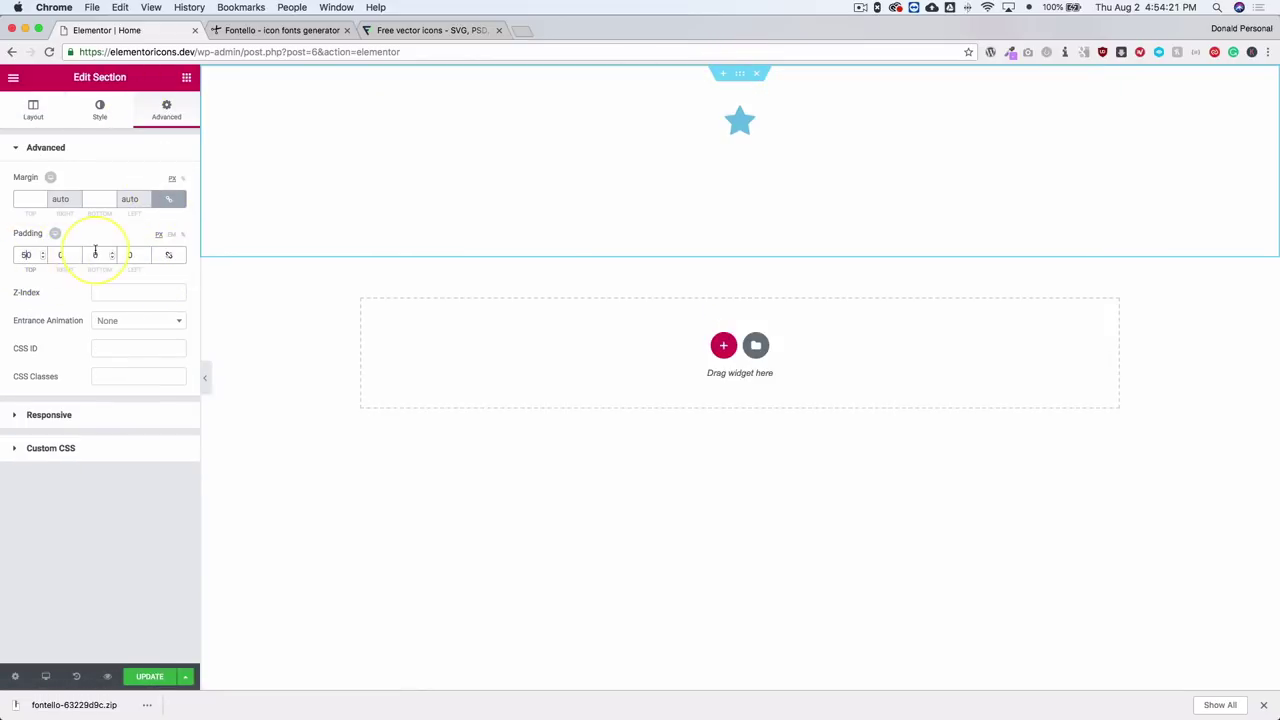
{"action": "left_click", "coordinate": [94, 254]}
{"action": "type", "text": "50"}
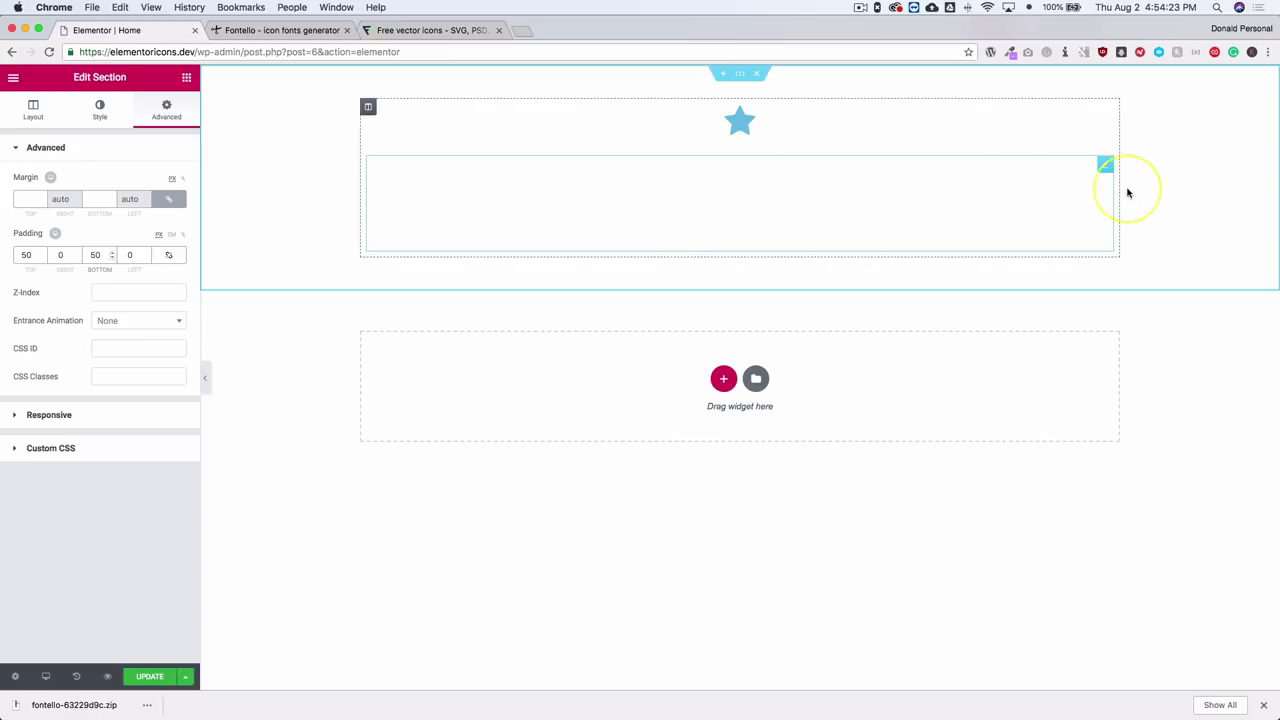
Delete the empty widget below the star icon.
{"action": "right_click", "coordinate": [866, 197]}
{"action": "left_click", "coordinate": [891, 360]}
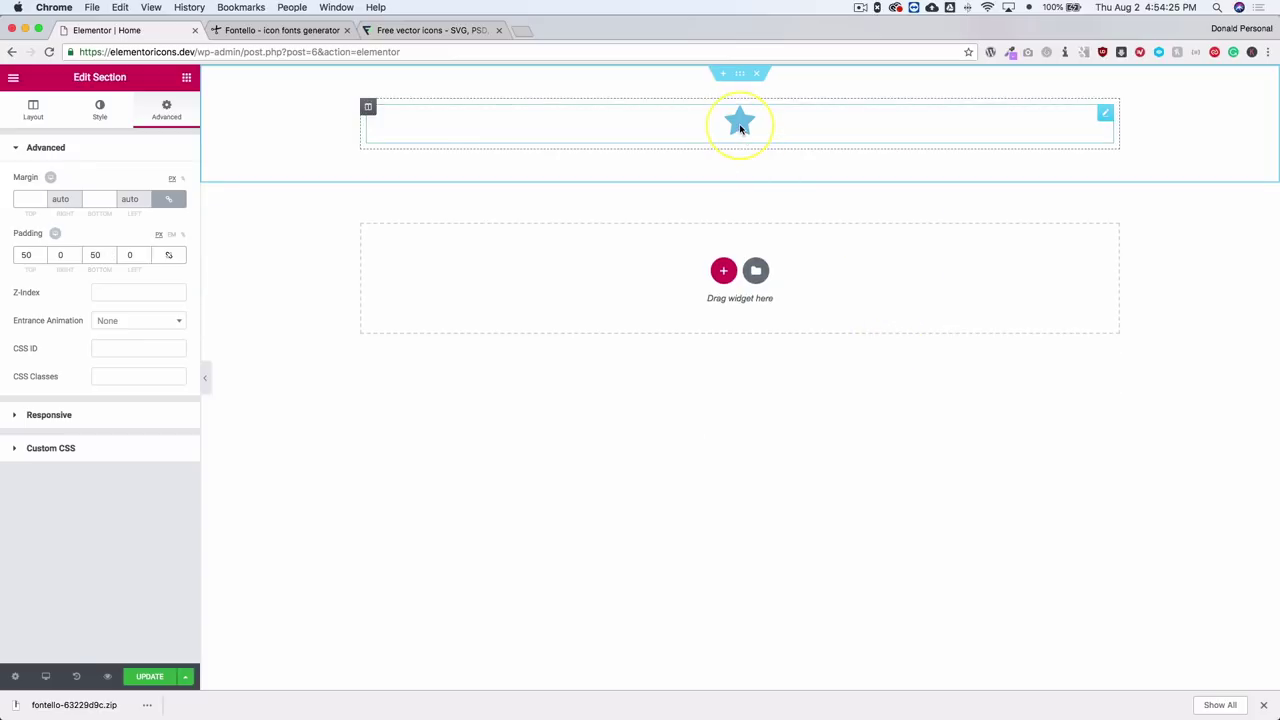
{"action": "left_click", "coordinate": [738, 122]}
Try the snow-inv, snow-heavy and eclipse icons, then settle on clouds-inv.
{"action": "left_click", "coordinate": [132, 183]}
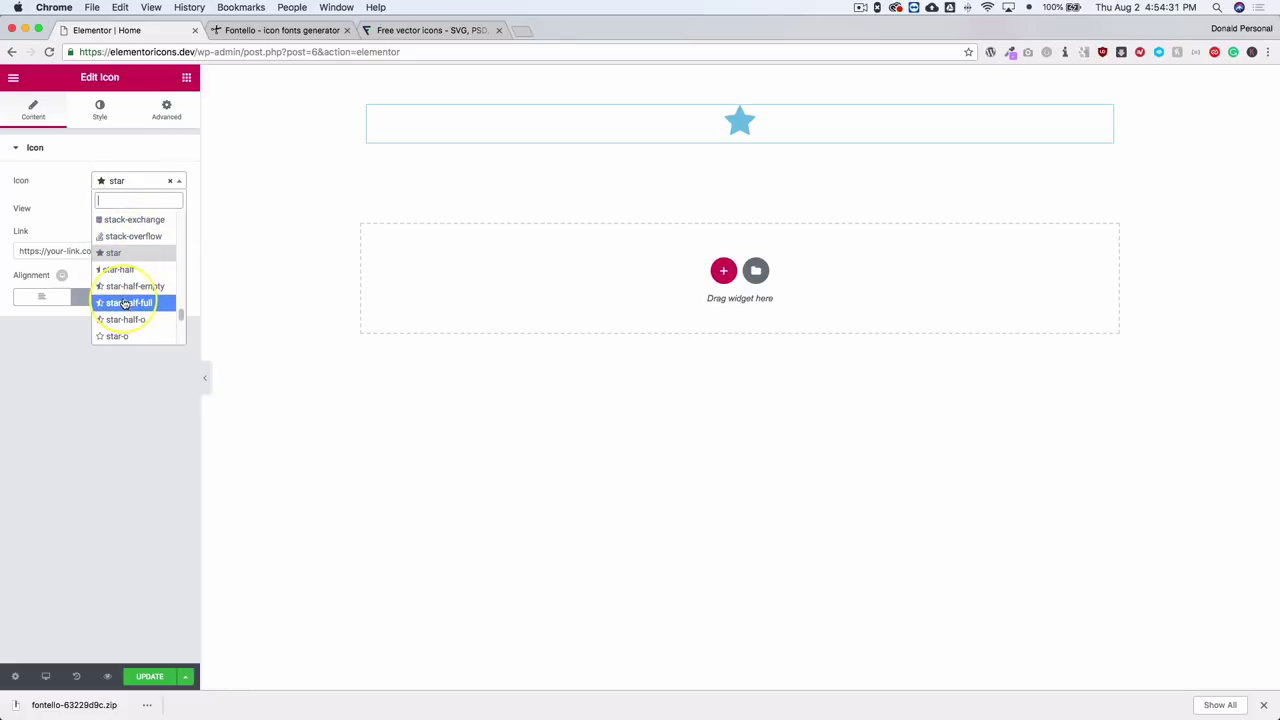
{"action": "scroll", "coordinate": [124, 303], "scroll_direction": "up", "scroll_amount": 5}
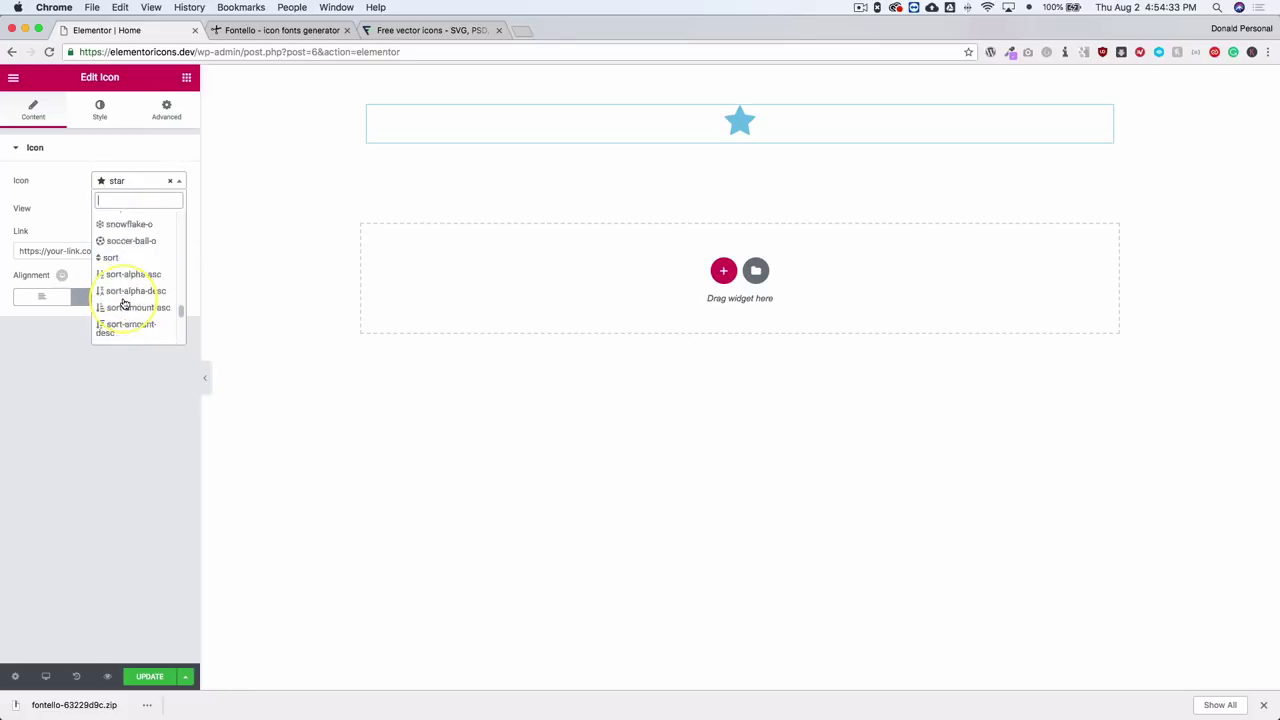
{"action": "scroll", "coordinate": [124, 303], "scroll_direction": "up", "scroll_amount": 15}
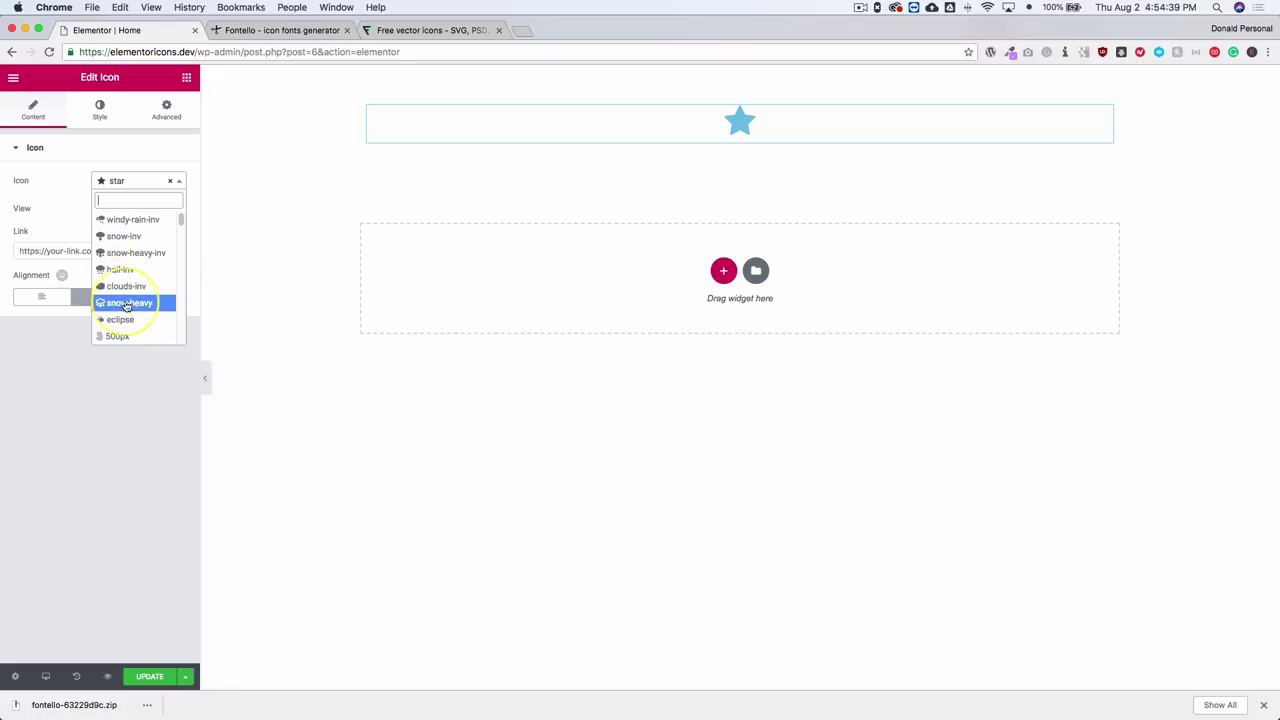
{"action": "left_click", "coordinate": [123, 236]}
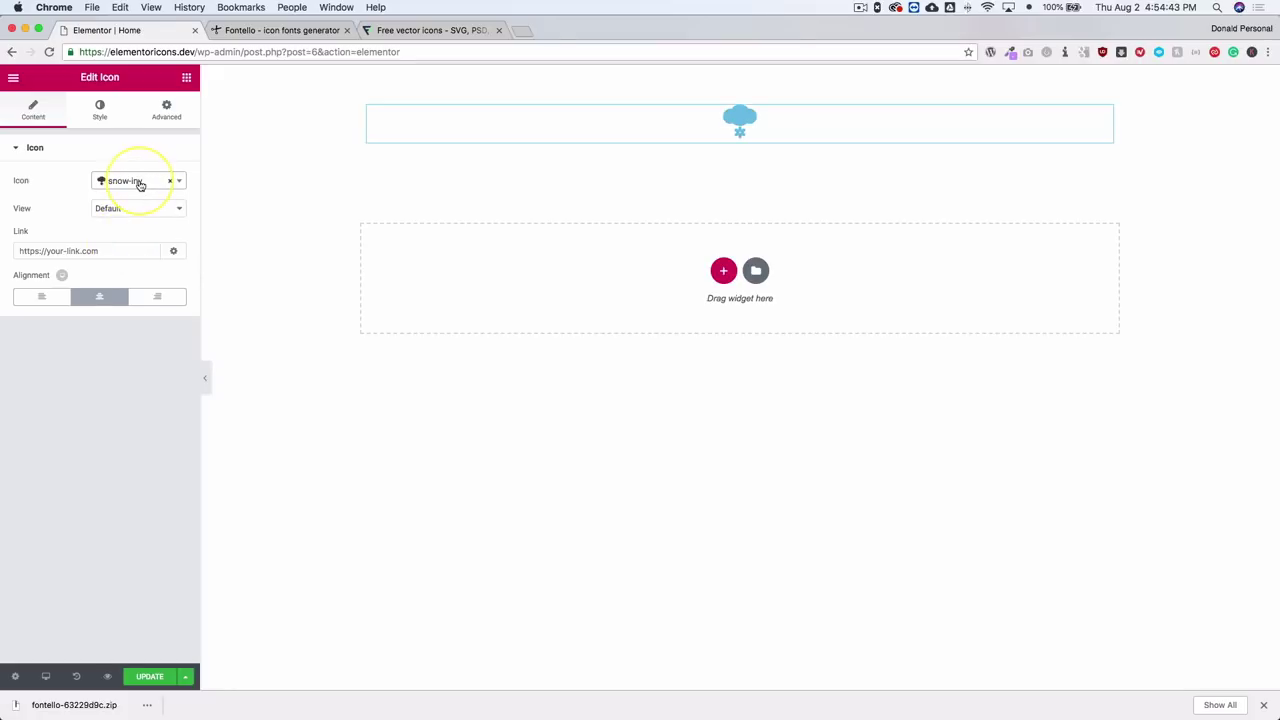
{"action": "left_click", "coordinate": [140, 184]}
{"action": "left_click", "coordinate": [127, 304]}
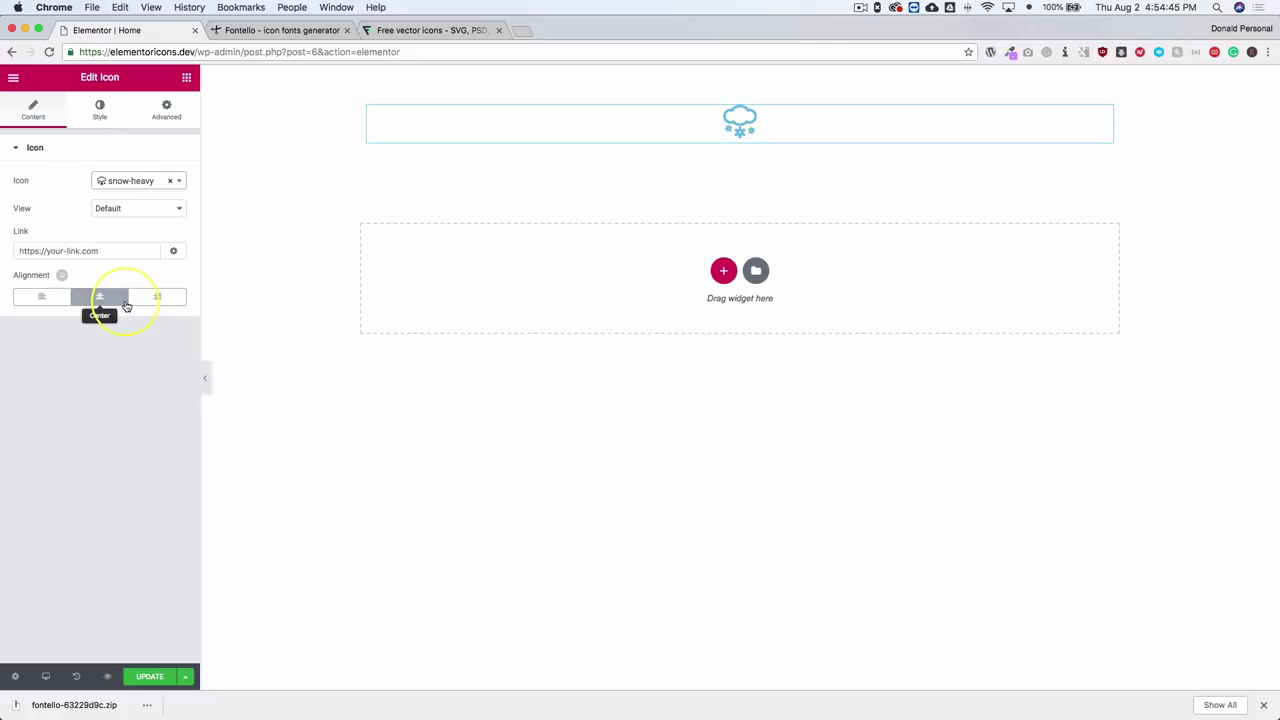
{"action": "left_click", "coordinate": [140, 182]}
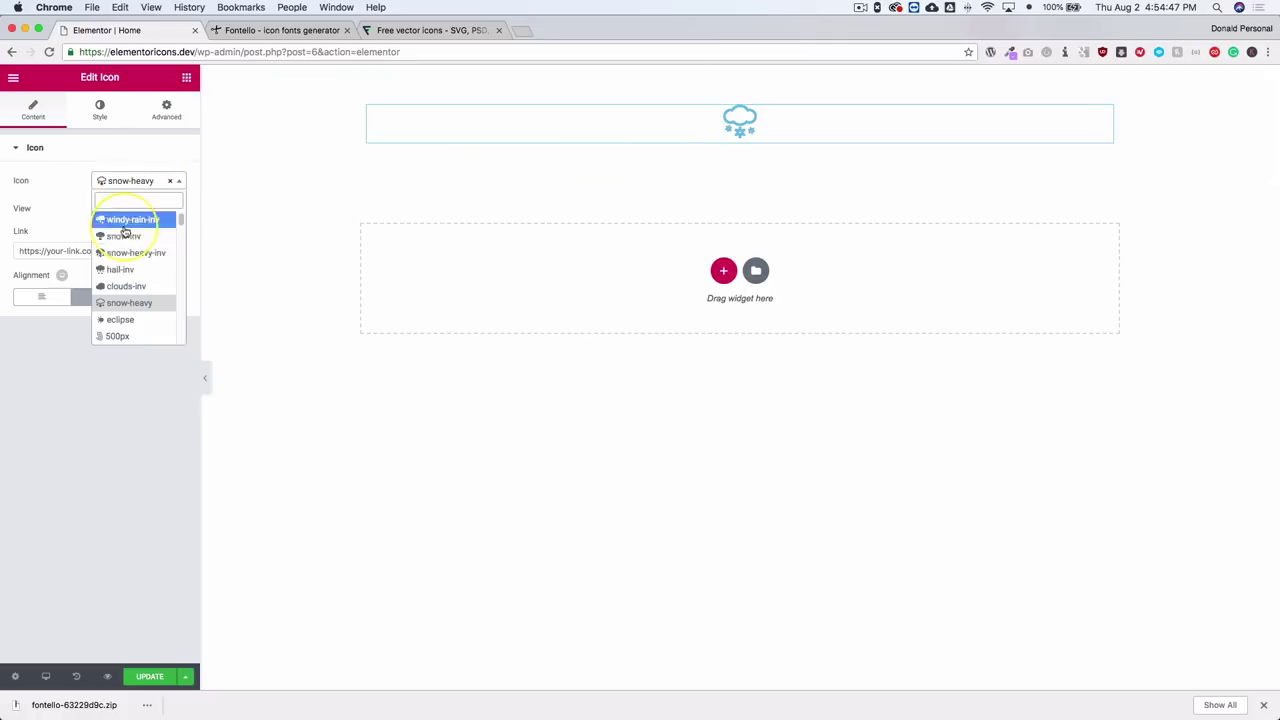
{"action": "left_click", "coordinate": [121, 320]}
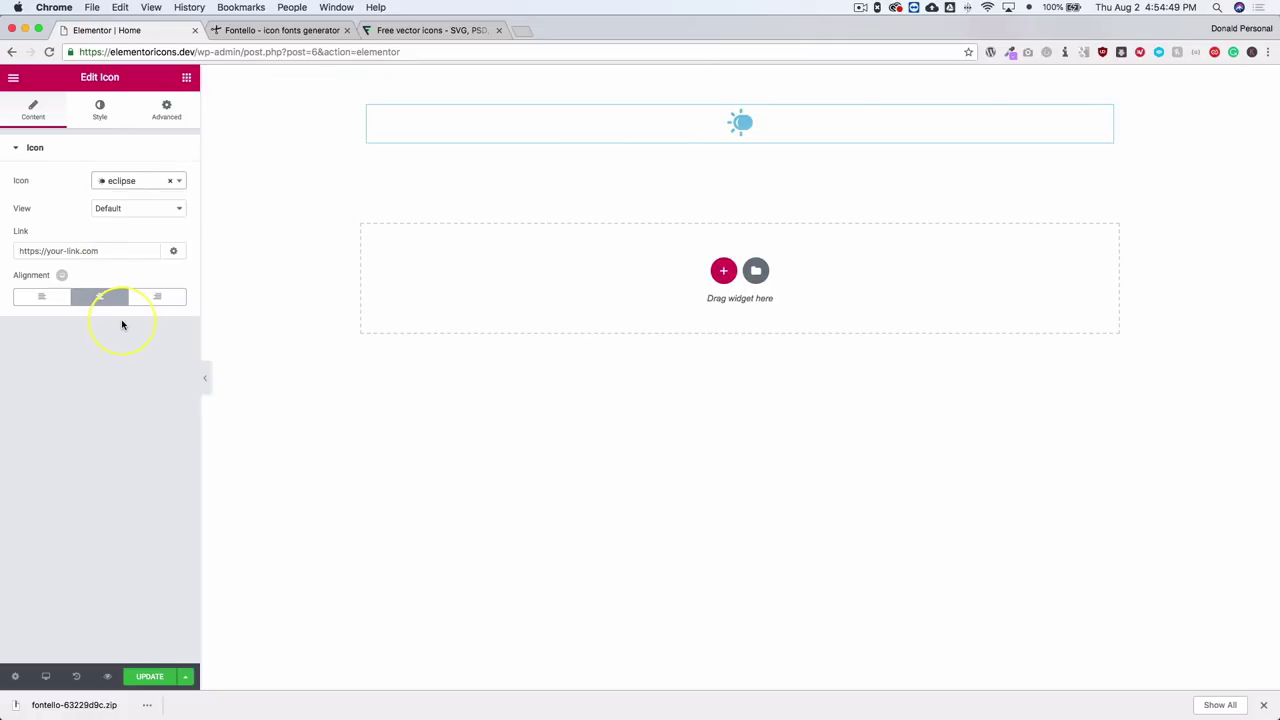
{"action": "left_click", "coordinate": [111, 182]}
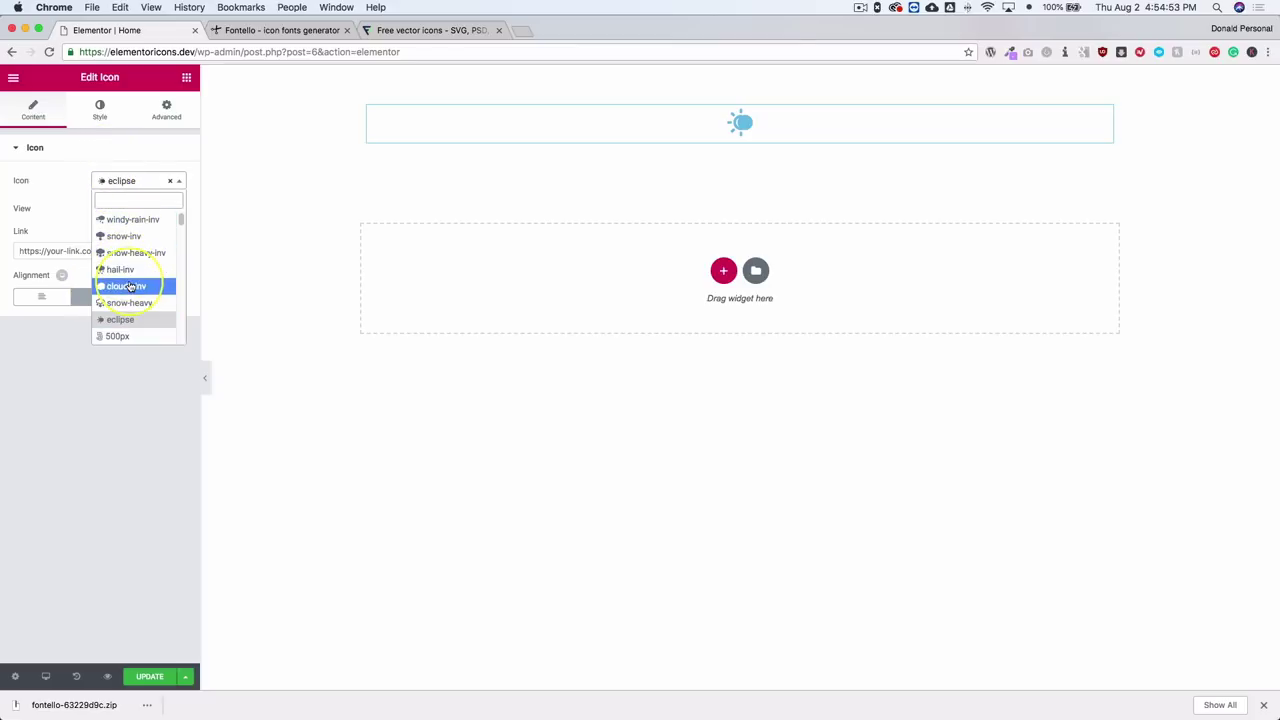
{"action": "left_click", "coordinate": [130, 287]}
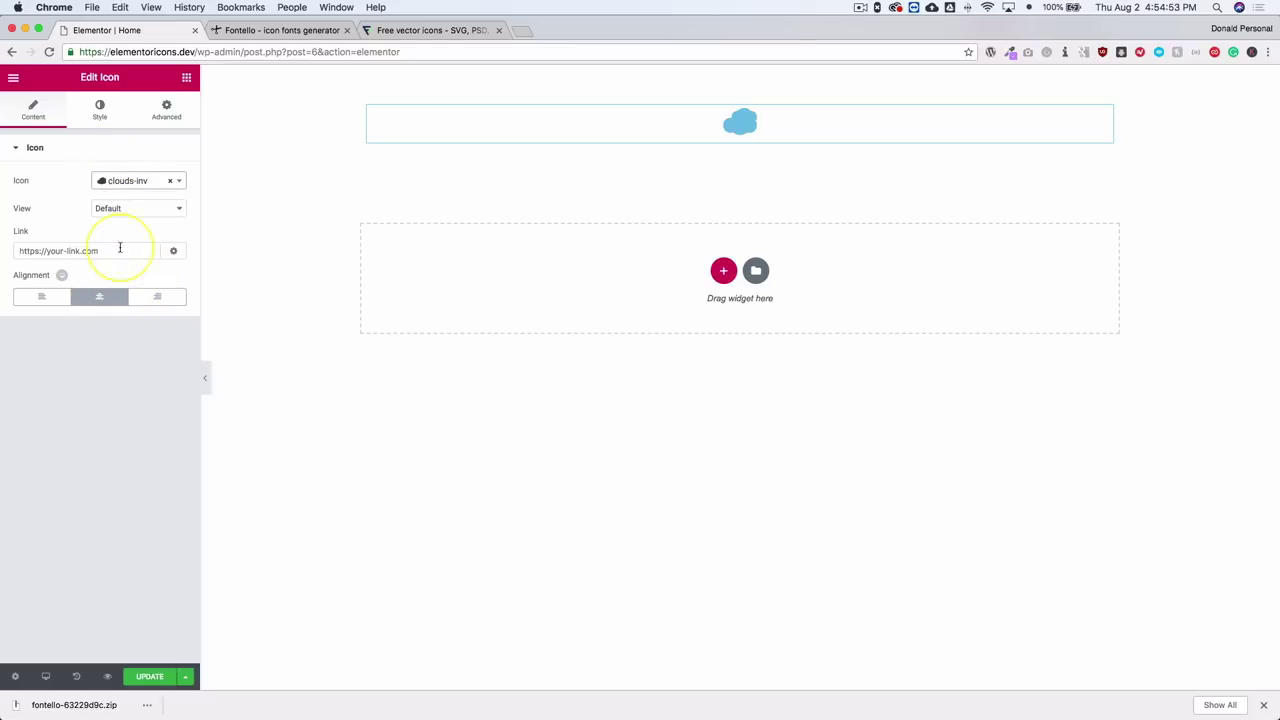
Enlarge the cloud icon to a size of about 98.
{"action": "left_click", "coordinate": [77, 146]}
{"action": "left_click", "coordinate": [99, 108]}
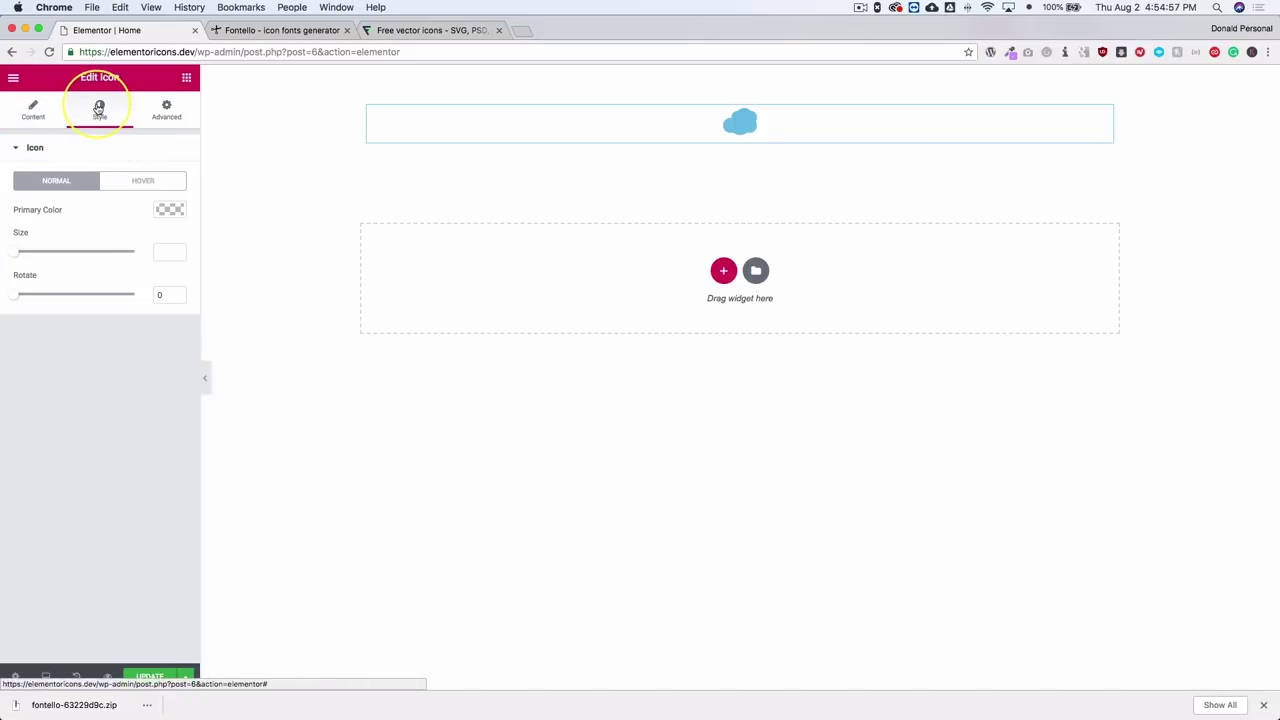
{"action": "left_click_drag", "start_coordinate": [17, 257], "coordinate": [51, 257]}
Set the icon's primary colour to red #EE003E after trying other colours.
{"action": "left_click", "coordinate": [170, 209]}
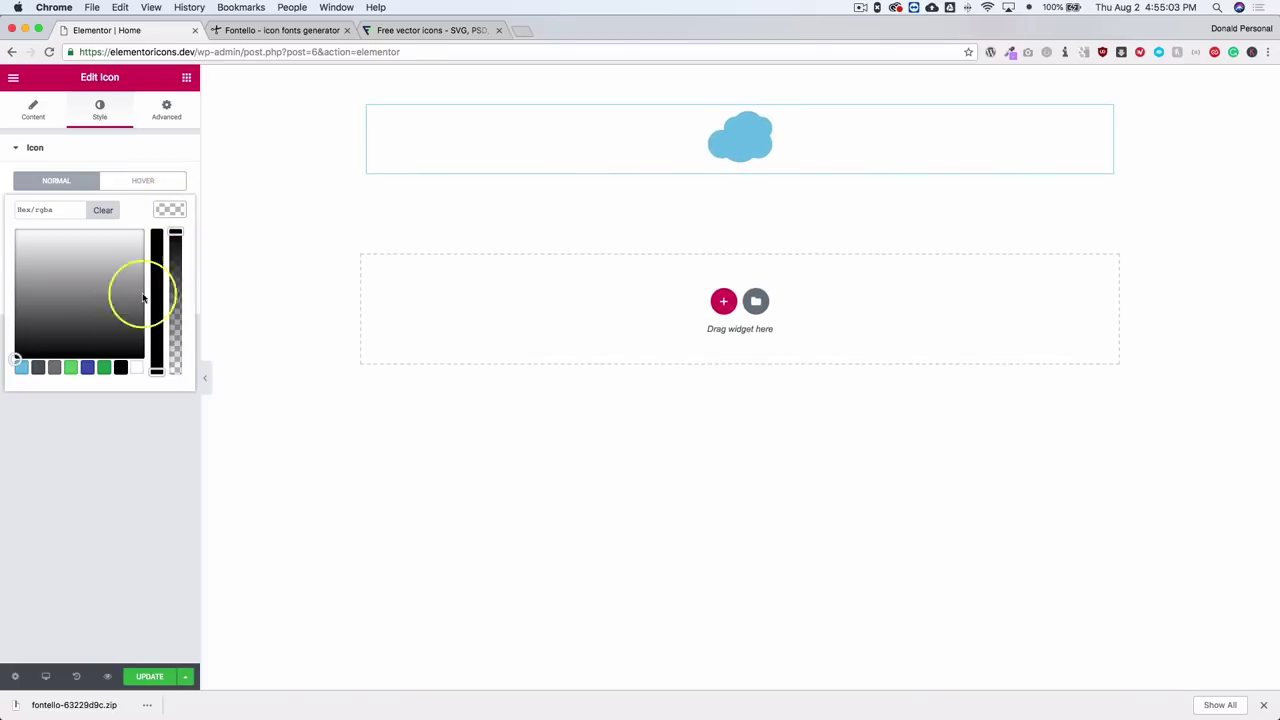
{"action": "left_click", "coordinate": [88, 367]}
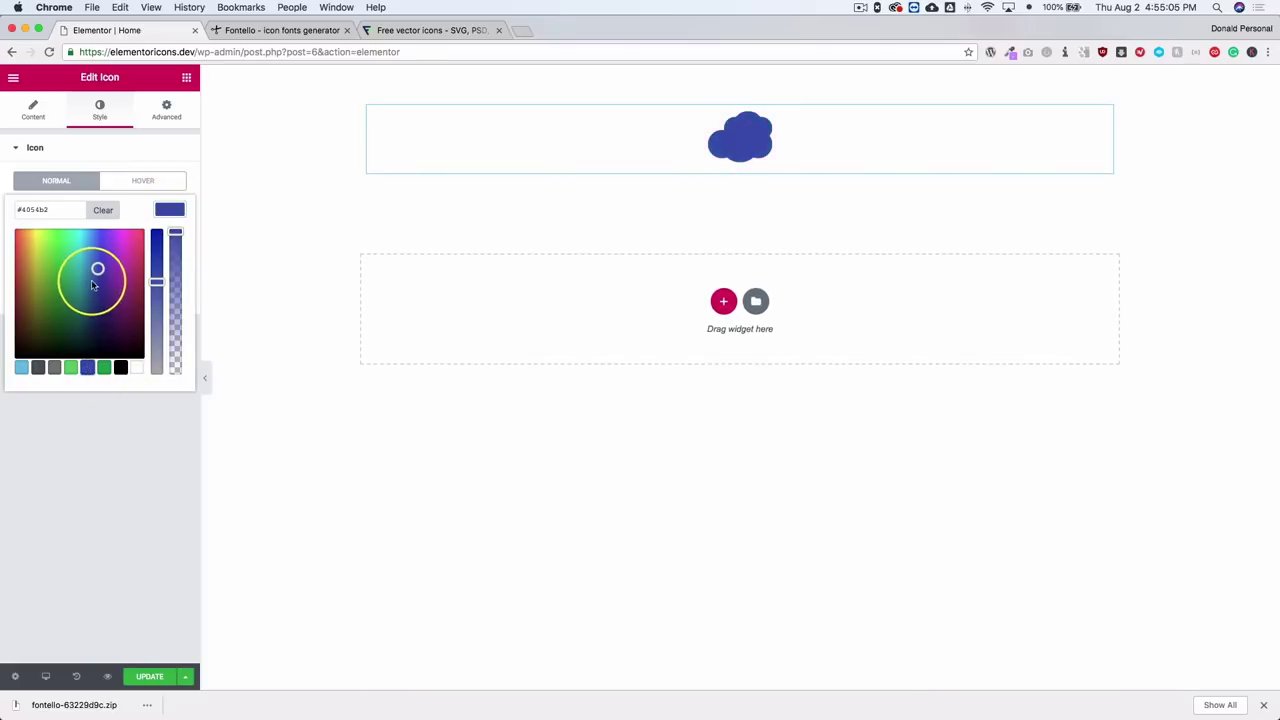
{"action": "left_click_drag", "start_coordinate": [97, 270], "coordinate": [88, 330]}
{"action": "left_click_drag", "start_coordinate": [87, 351], "coordinate": [135, 341]}
{"action": "left_click_drag", "start_coordinate": [174, 240], "coordinate": [155, 180]}
{"action": "left_click", "coordinate": [130, 260]}
{"action": "left_click_drag", "start_coordinate": [130, 260], "coordinate": [148, 226]}
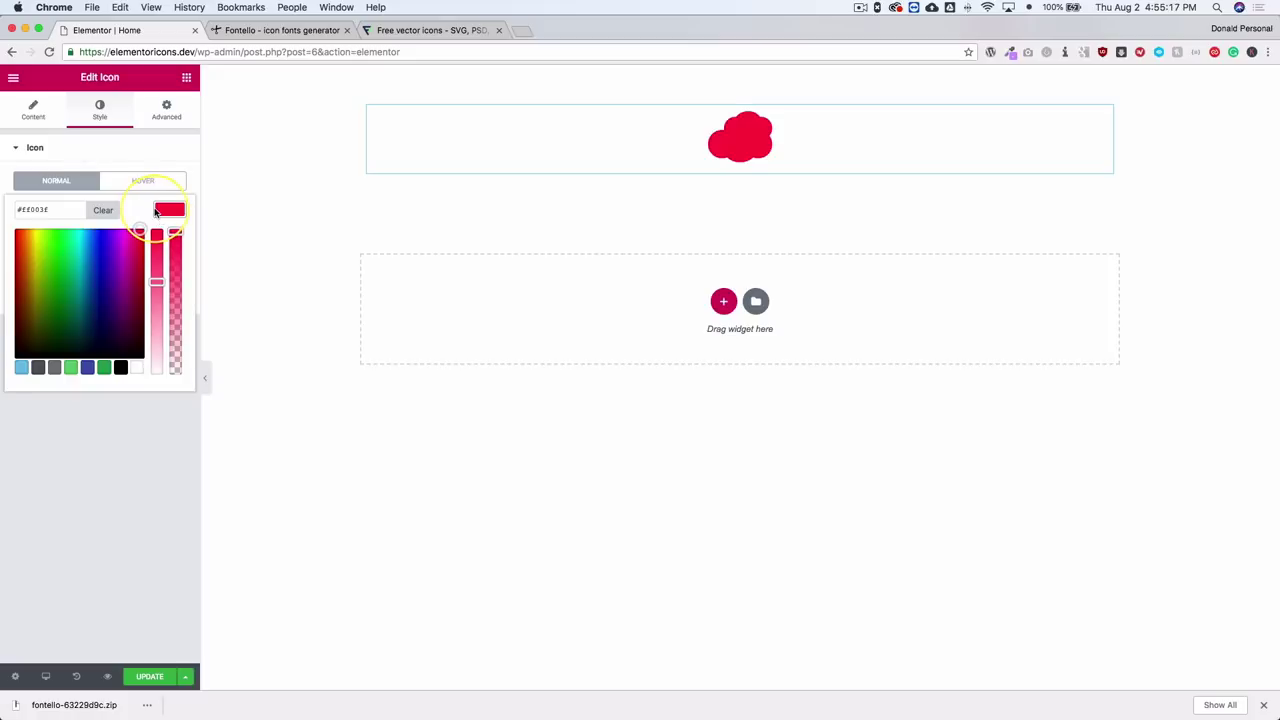
{"action": "left_click", "coordinate": [165, 211]}
Switch the icon widget's icon to snow-inv.
{"action": "left_click", "coordinate": [33, 110]}
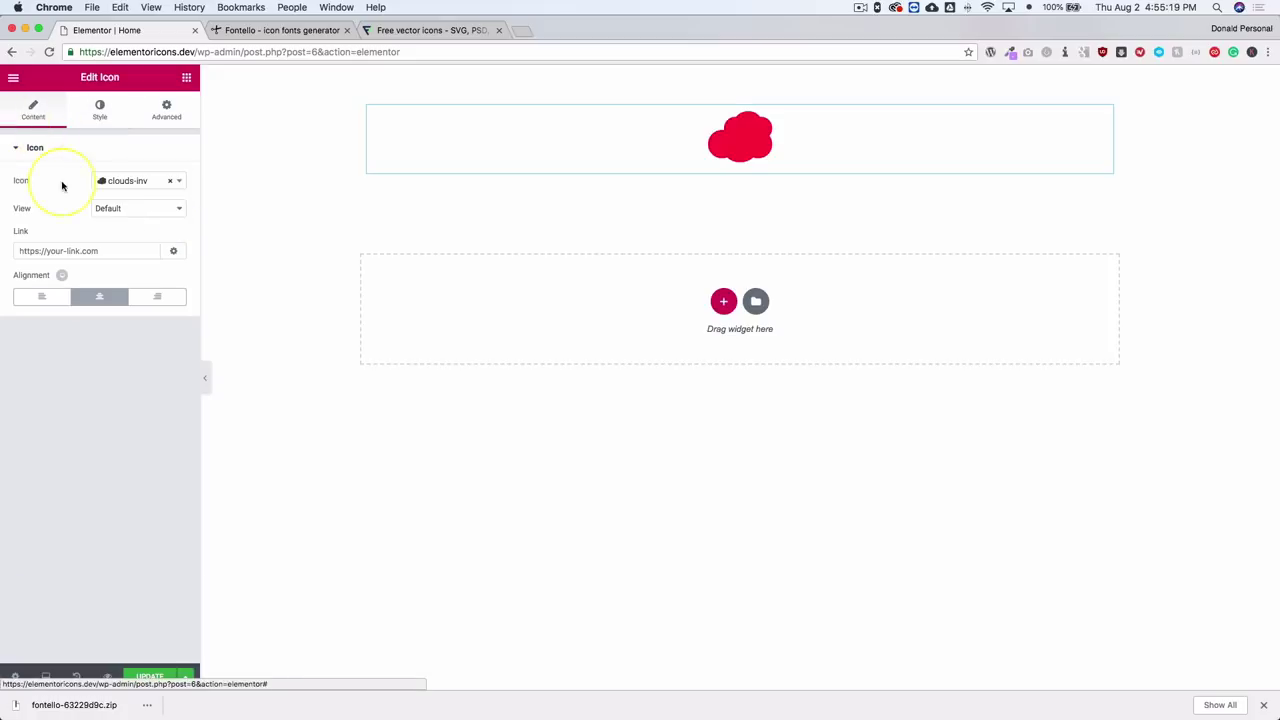
{"action": "left_click", "coordinate": [137, 180]}
{"action": "left_click", "coordinate": [124, 238]}
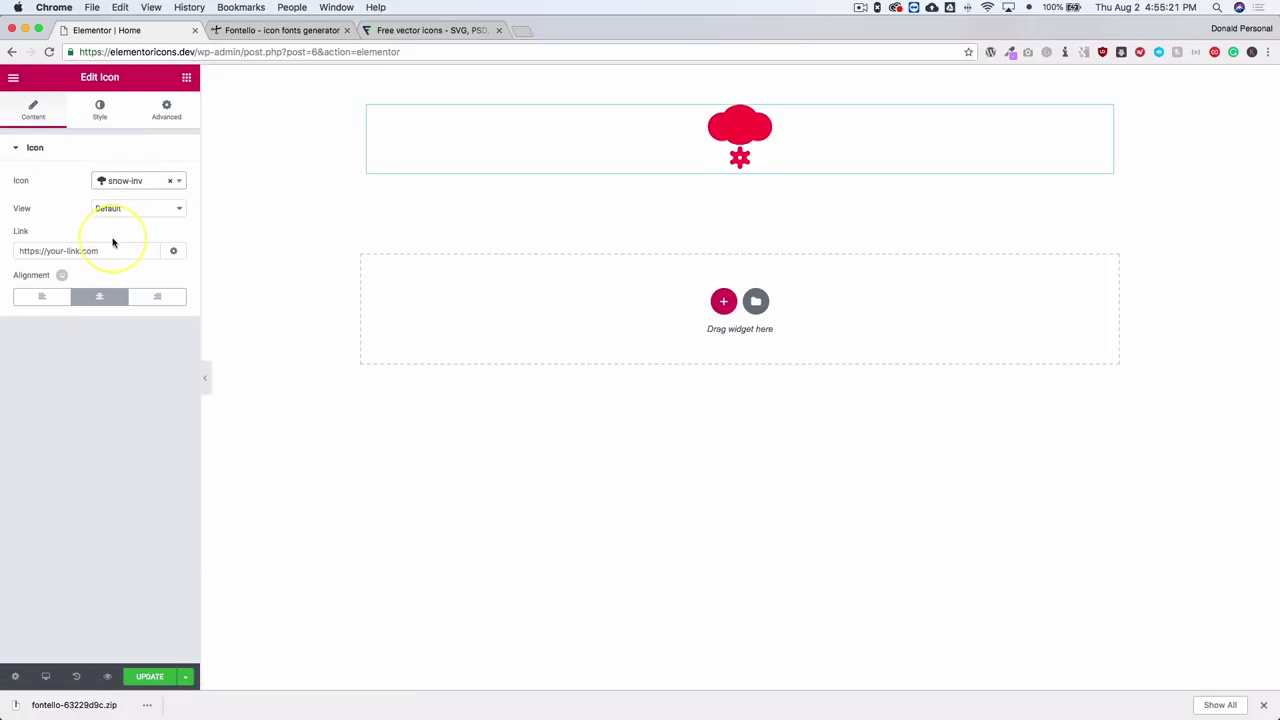
Delete the icon widget and update the Home page.
{"action": "right_click", "coordinate": [708, 133]}
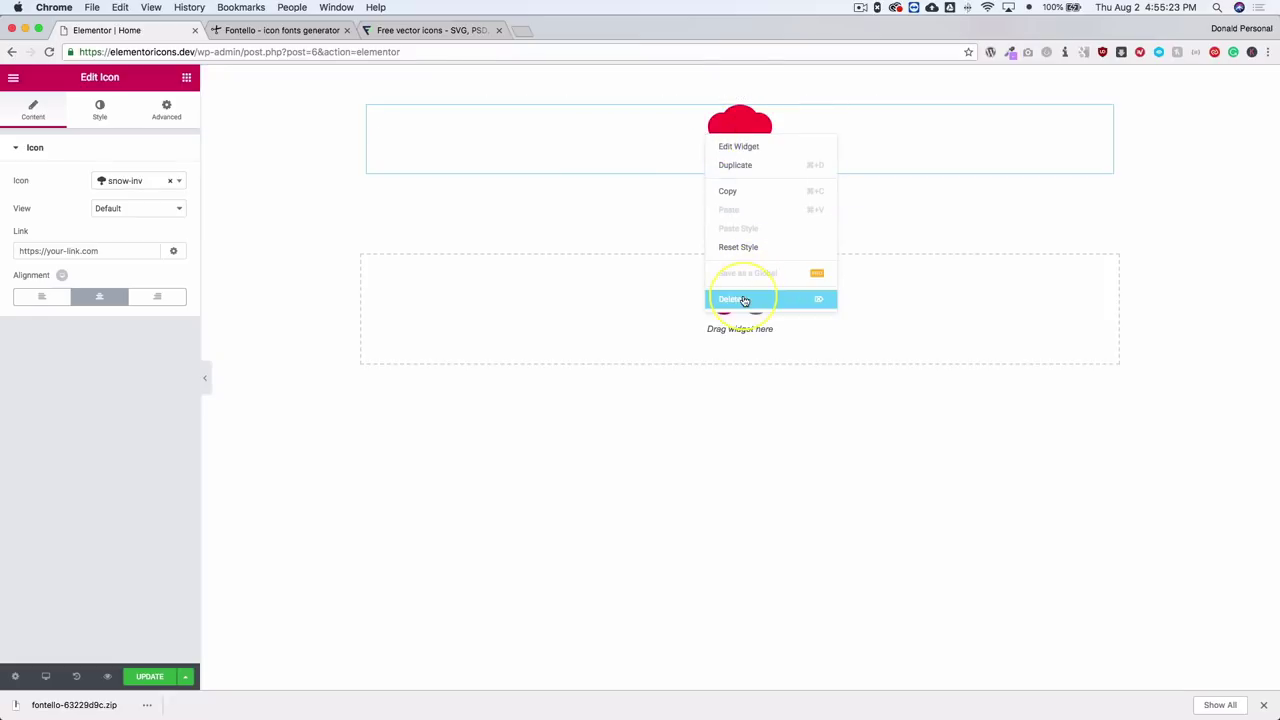
{"action": "left_click", "coordinate": [744, 300]}
{"action": "left_click", "coordinate": [150, 677]}
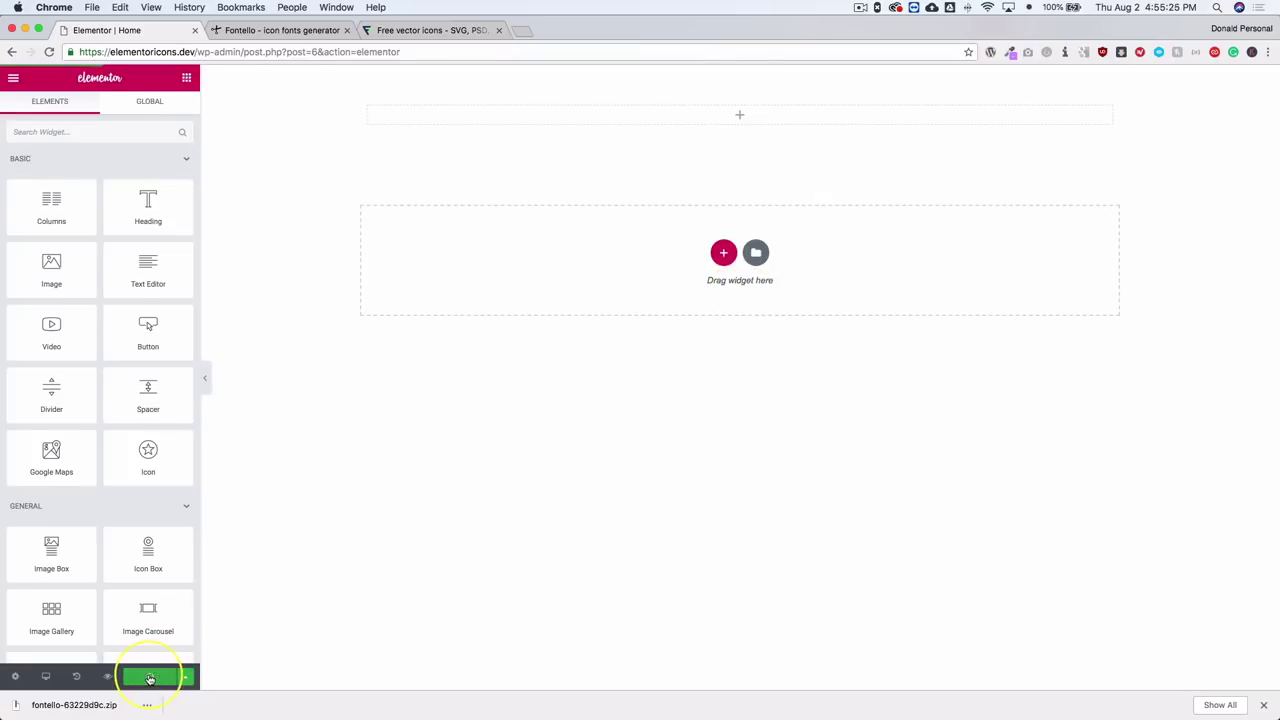
Exit Elementor to the dashboard and return to the Custom Icons page.
{"action": "left_click", "coordinate": [13, 77]}
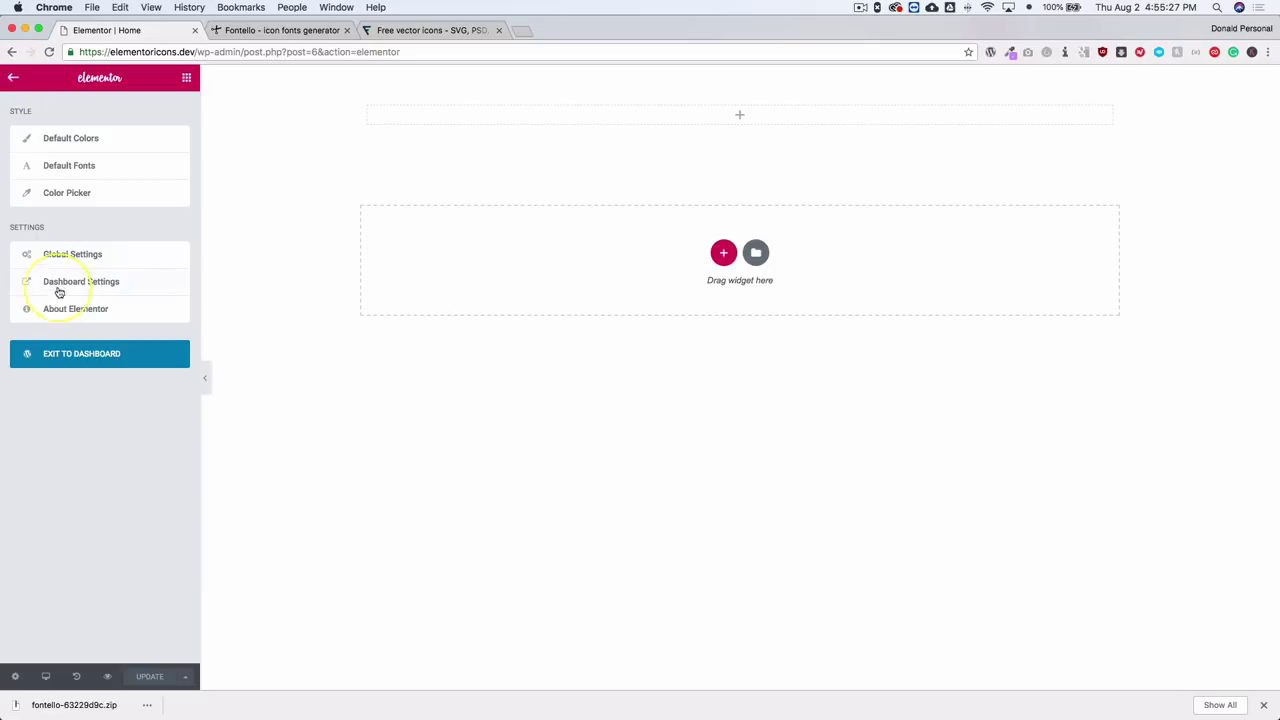
{"action": "left_click", "coordinate": [69, 352]}
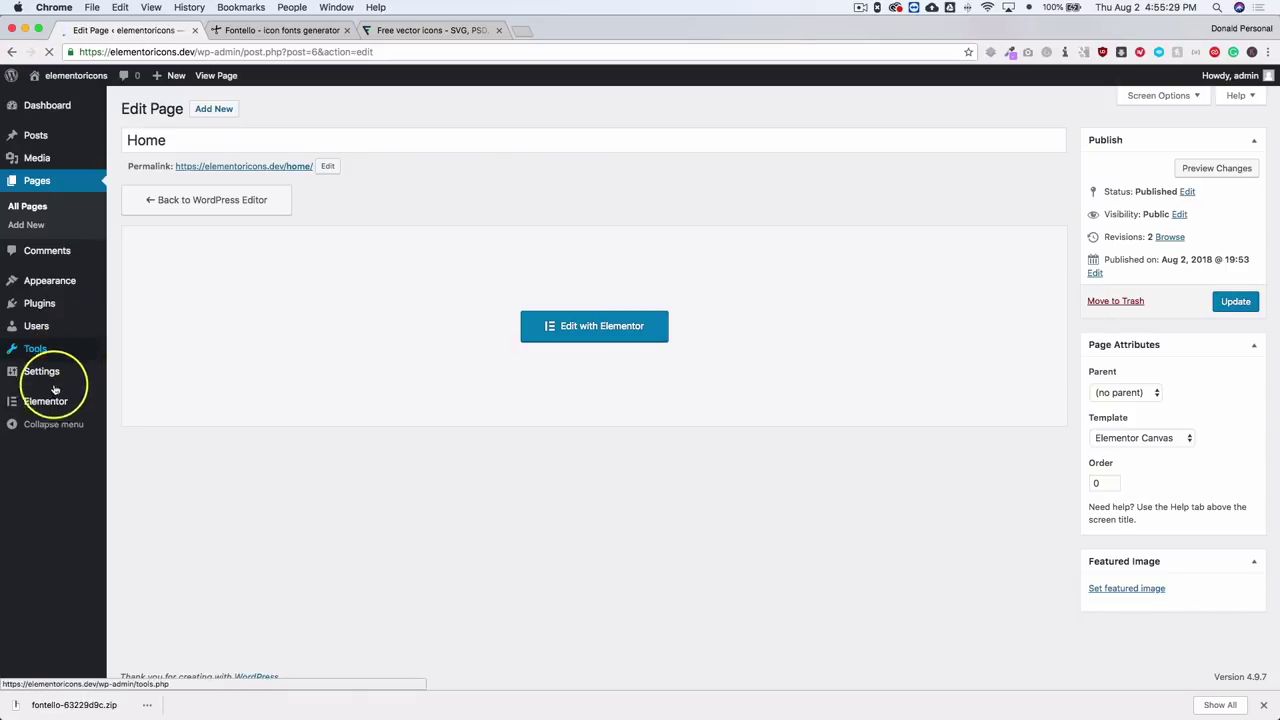
{"action": "mouse_move", "coordinate": [94, 403]}
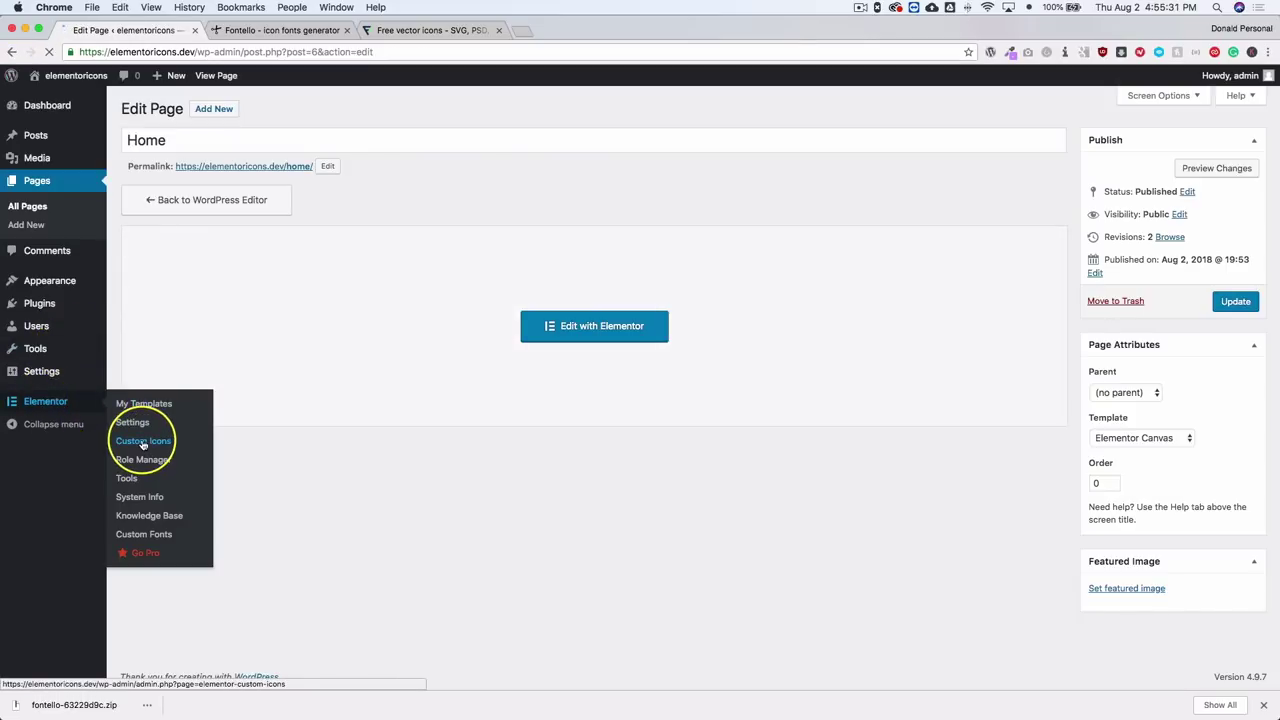
{"action": "left_click", "coordinate": [143, 441]}
{"action": "scroll", "coordinate": [345, 216], "scroll_direction": "down", "scroll_amount": 5}
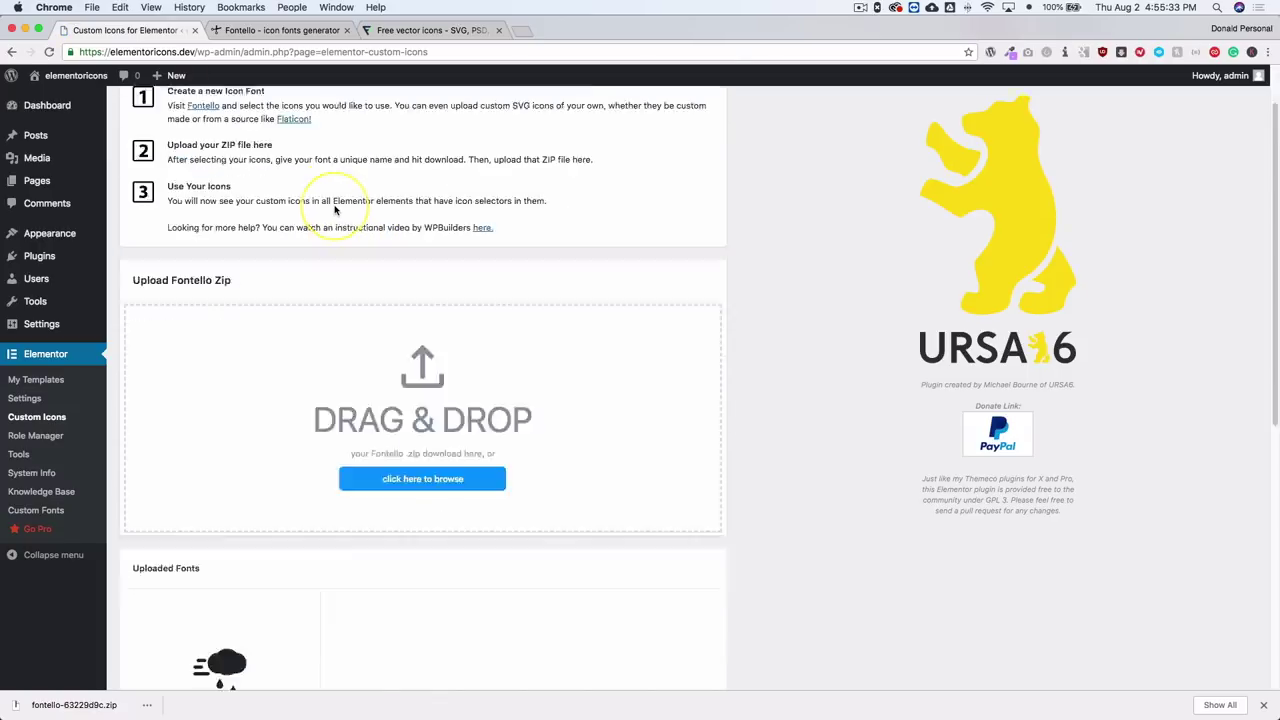
Scroll back to the top of Fontello's icon sets, then move to Flaticon.
{"action": "left_click", "coordinate": [270, 30]}
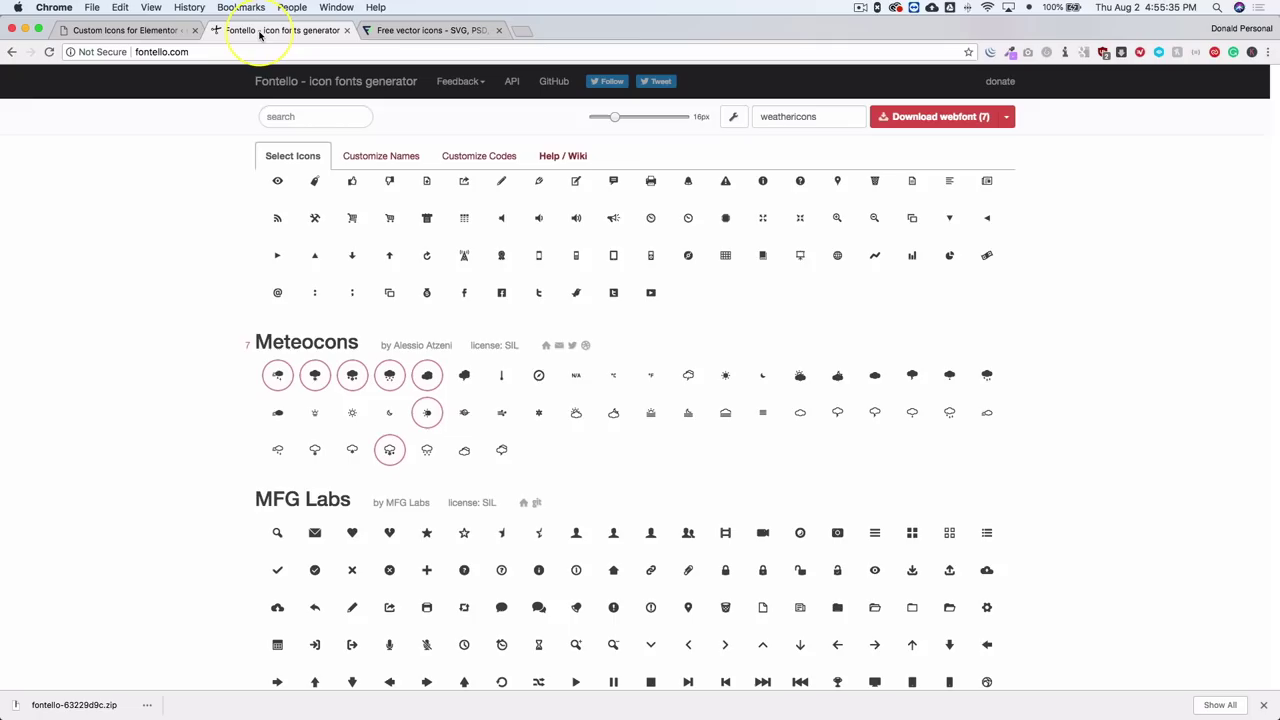
{"action": "scroll", "coordinate": [465, 320], "scroll_direction": "up", "scroll_amount": 10}
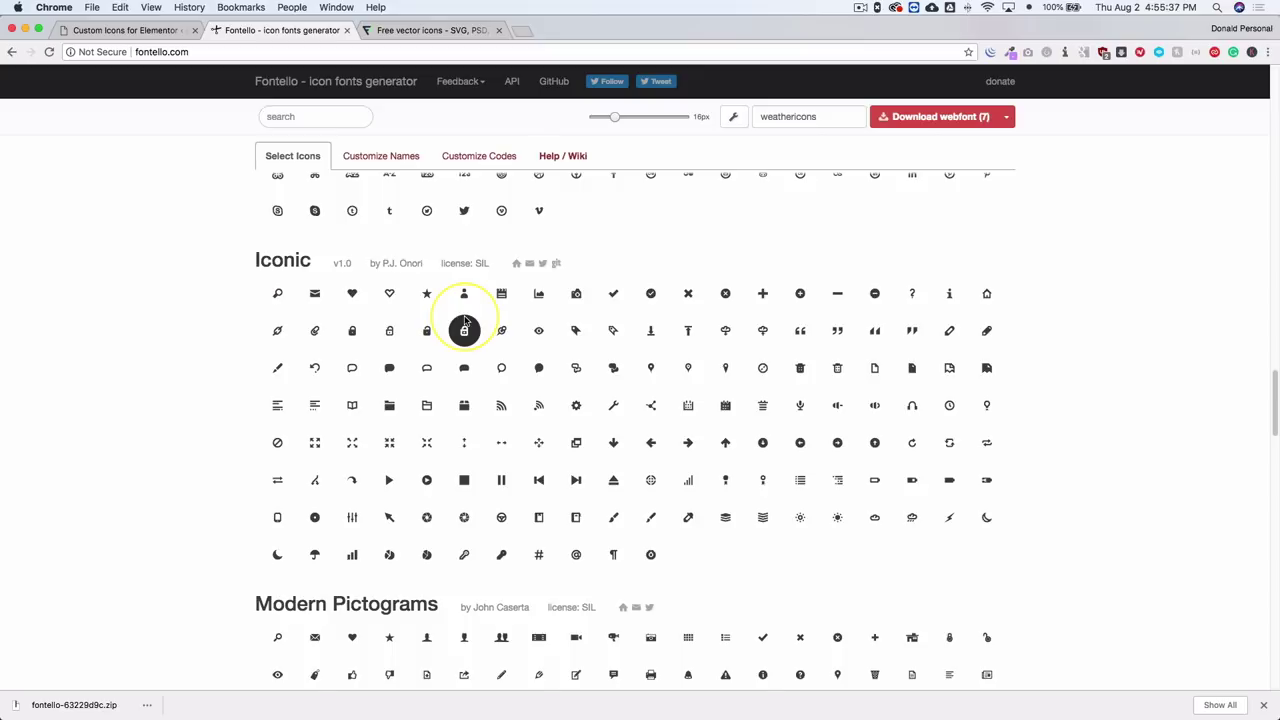
{"action": "scroll", "coordinate": [464, 320], "scroll_direction": "up", "scroll_amount": 10}
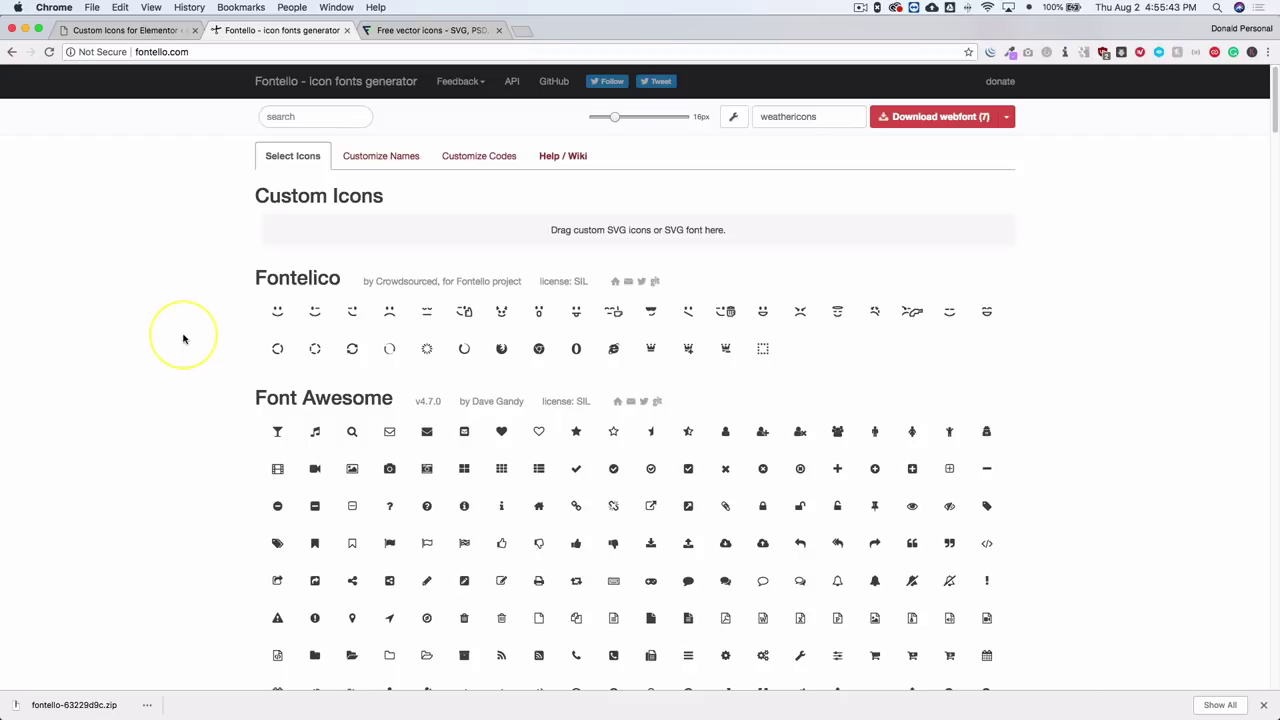
{"action": "left_click", "coordinate": [446, 31]}
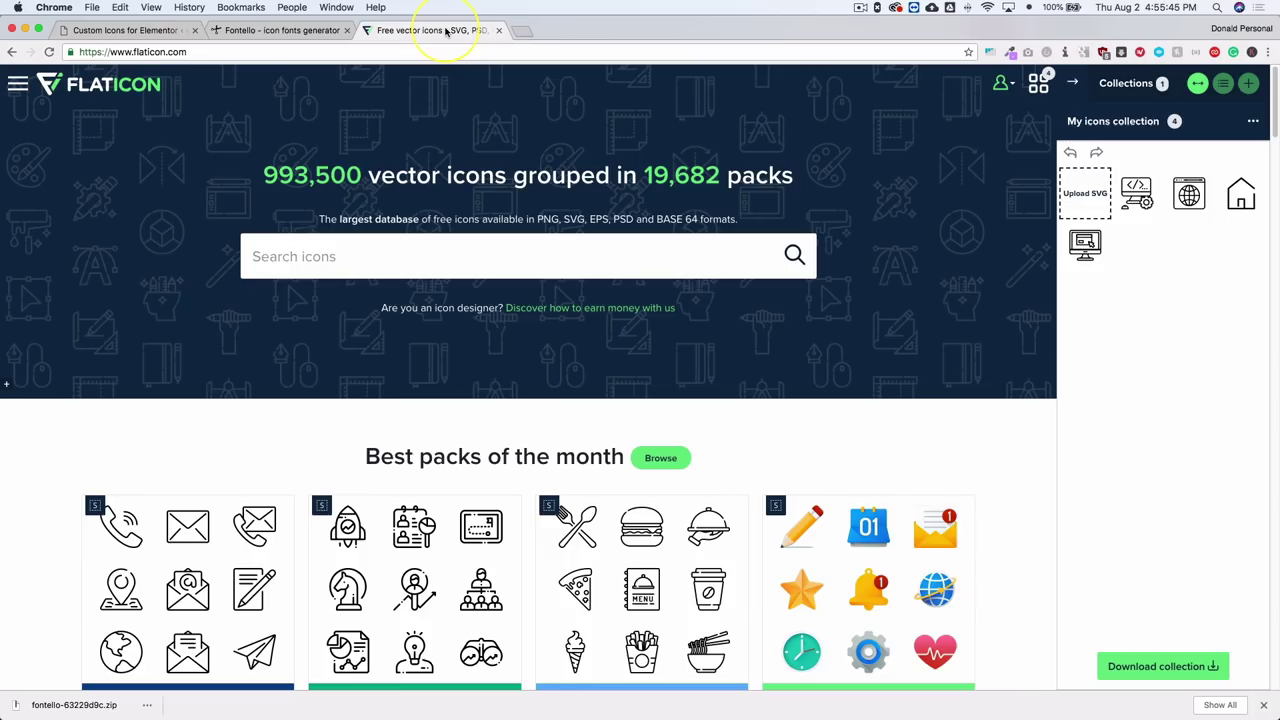
Remove the old icons from My icons collection and search Flaticon for 'bike'.
{"action": "left_click", "coordinate": [1150, 181]}
{"action": "left_click", "coordinate": [1150, 181]}
{"action": "left_click", "coordinate": [1150, 181]}
{"action": "left_click", "coordinate": [1150, 181]}
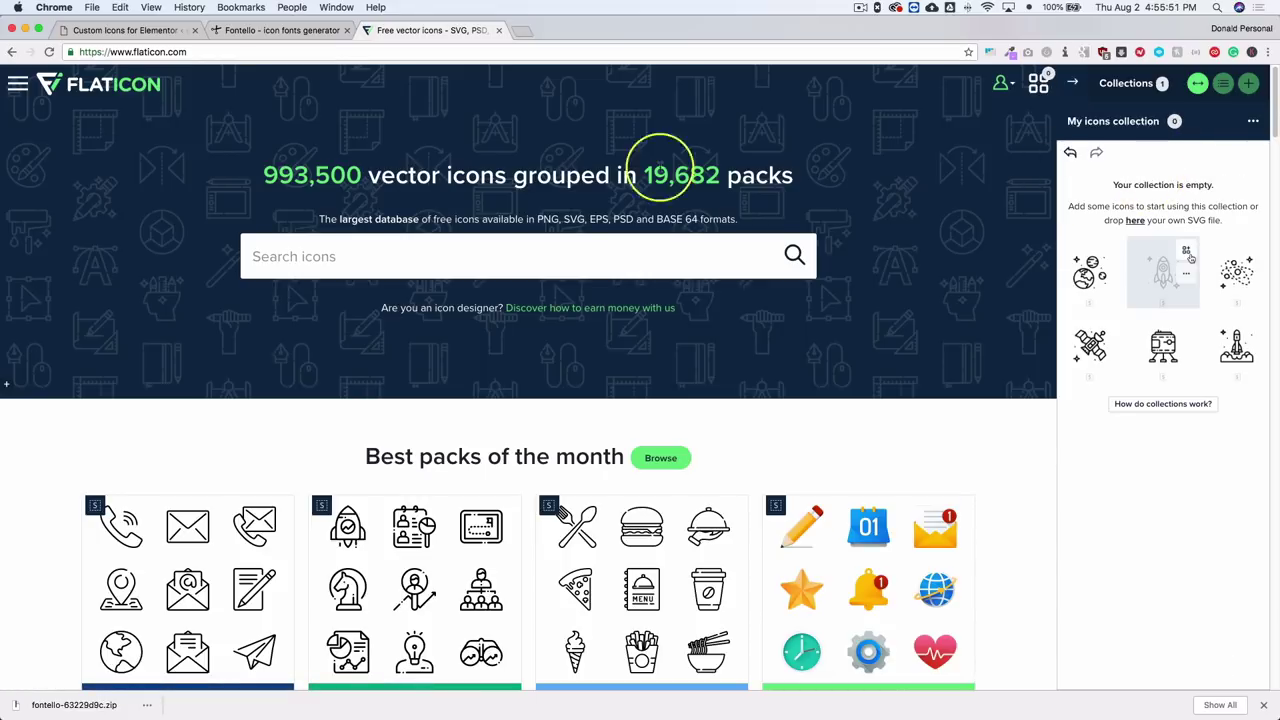
{"action": "scroll", "coordinate": [195, 300], "scroll_direction": "down", "scroll_amount": 5}
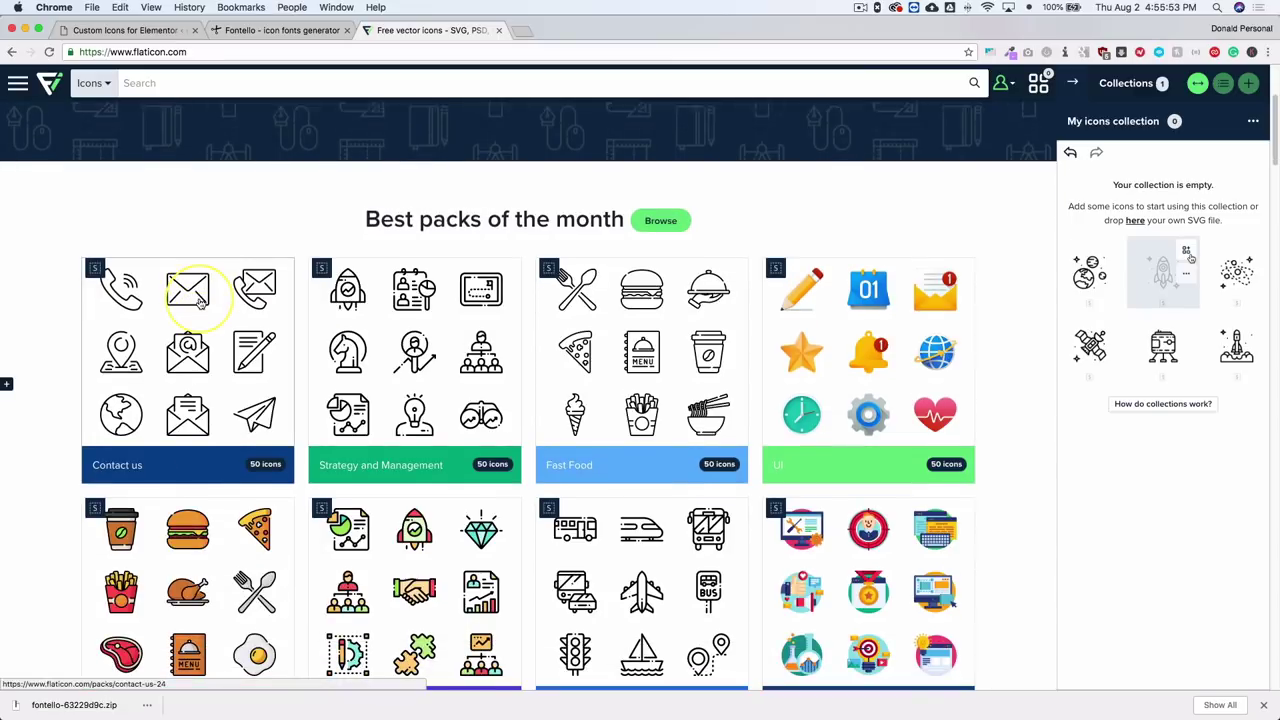
{"action": "scroll", "coordinate": [197, 298], "scroll_direction": "down", "scroll_amount": 6}
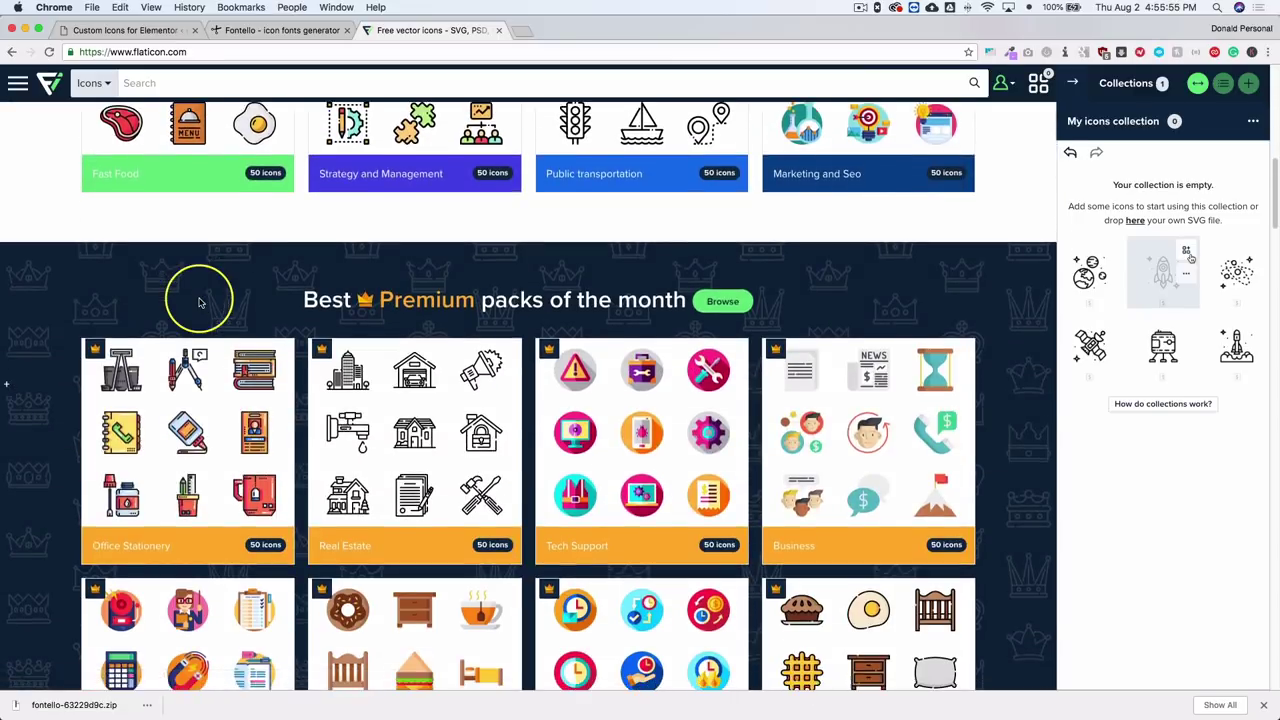
{"action": "scroll", "coordinate": [199, 302], "scroll_direction": "up", "scroll_amount": 10}
{"action": "scroll", "coordinate": [199, 302], "scroll_direction": "up", "scroll_amount": 2}
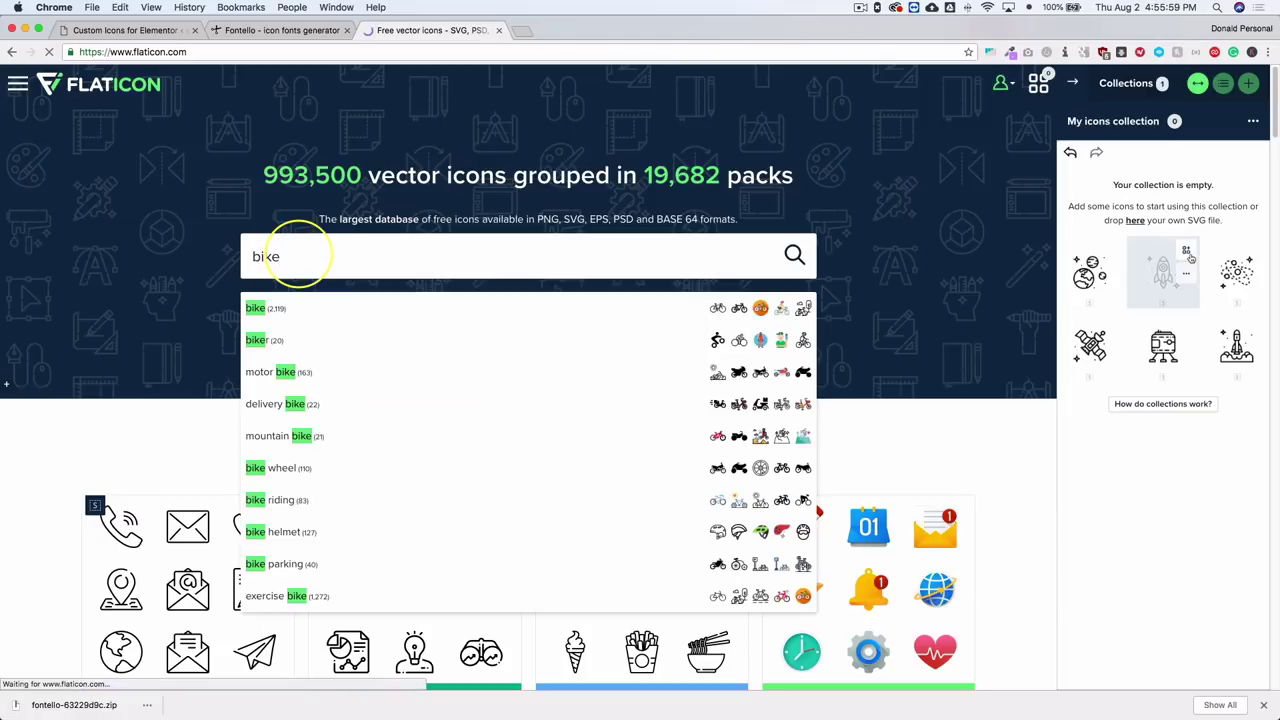
{"action": "key", "text": "Return"}
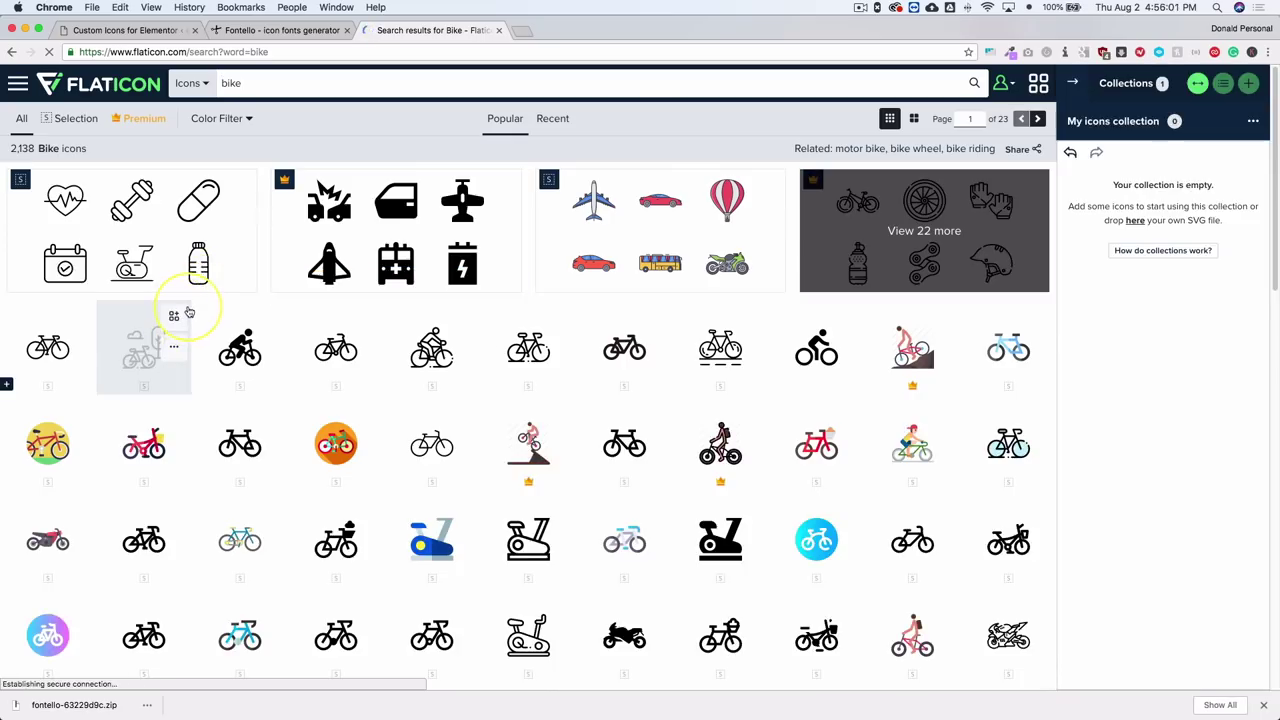
Dismiss the Shutterstock ad and add five bike icons to the collection.
{"action": "scroll", "coordinate": [570, 336], "scroll_direction": "down", "scroll_amount": 1}
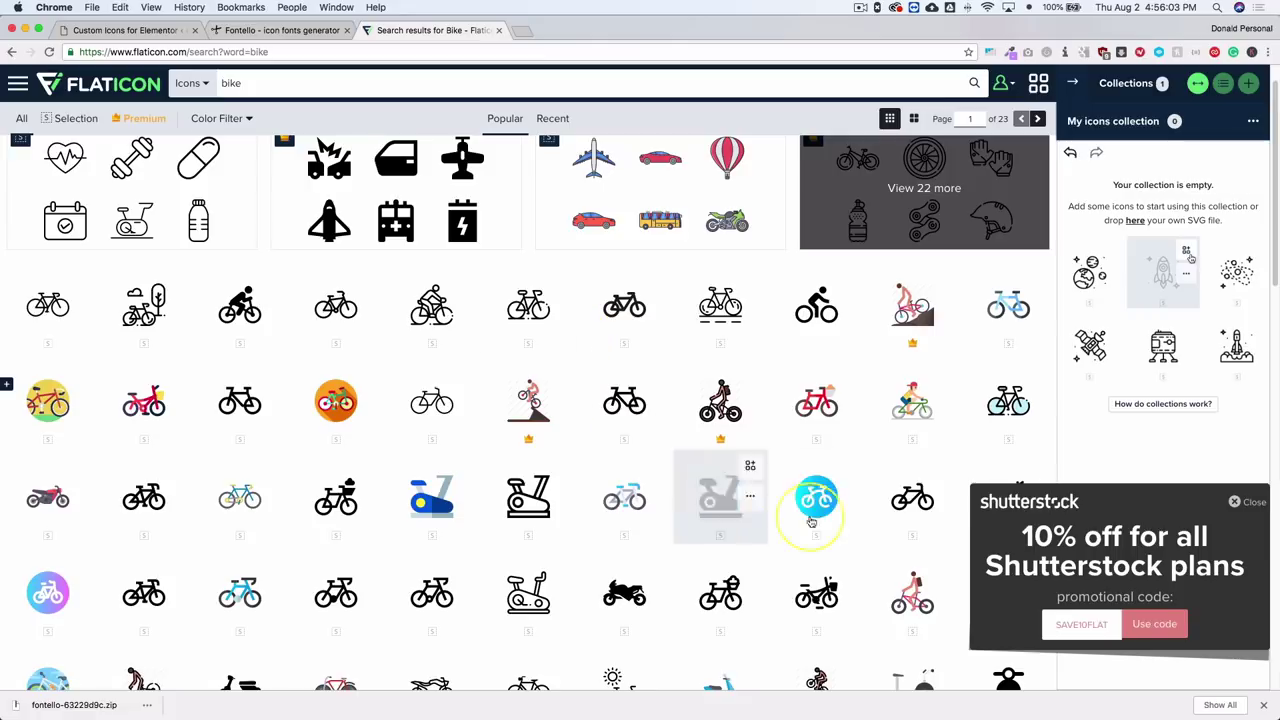
{"action": "left_click", "coordinate": [1252, 502]}
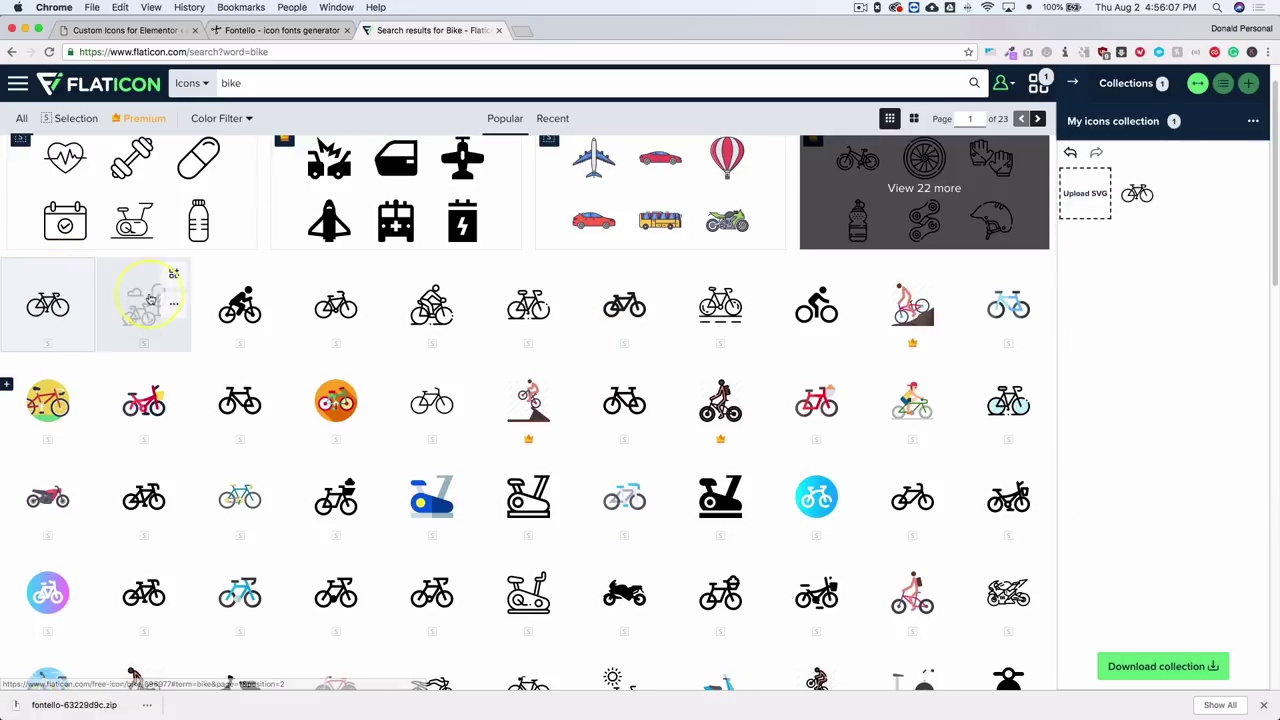
{"action": "left_click", "coordinate": [171, 275]}
{"action": "left_click", "coordinate": [365, 274]}
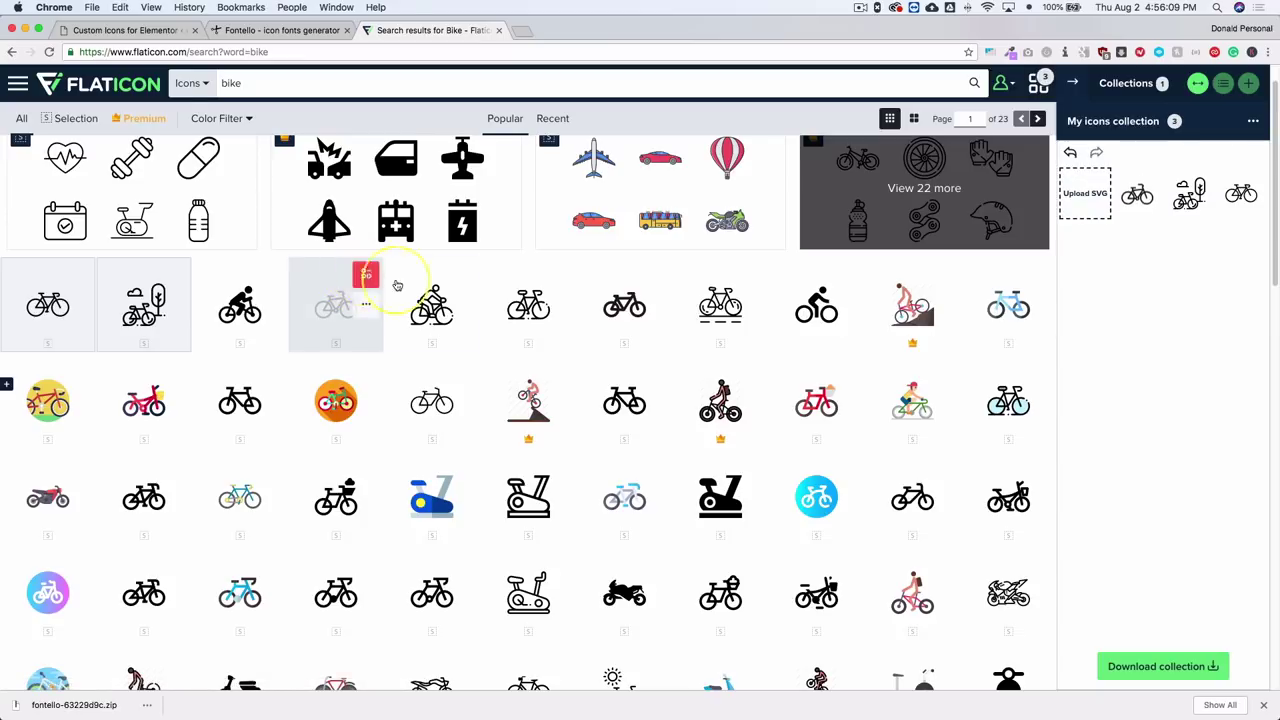
{"action": "left_click", "coordinate": [461, 274]}
{"action": "left_click", "coordinate": [541, 283]}
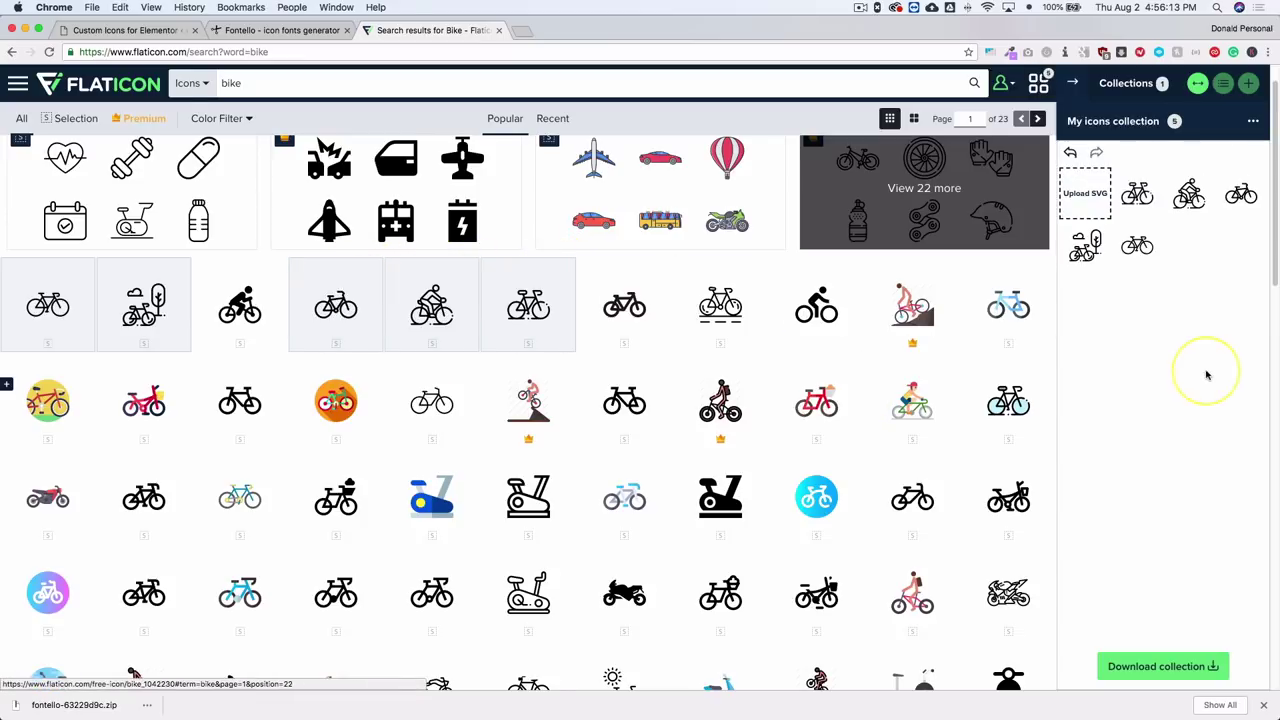
{"action": "left_click_drag", "start_coordinate": [1124, 260], "coordinate": [1084, 256]}
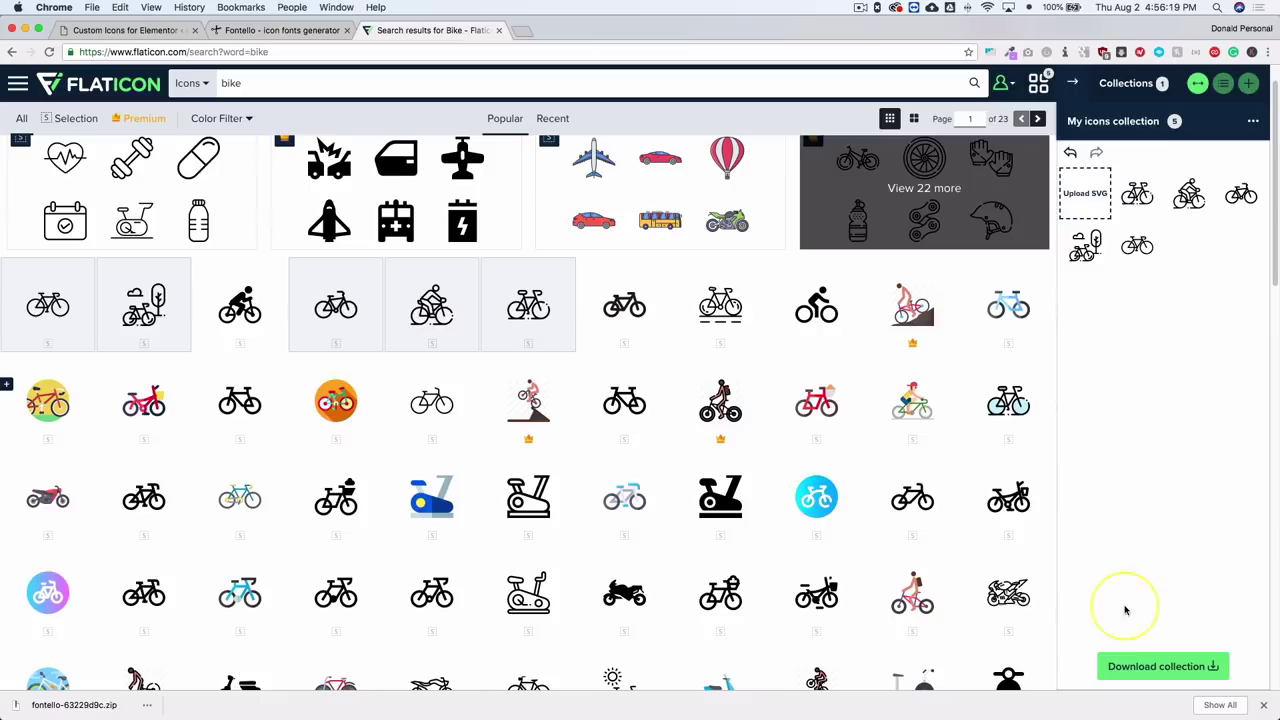
Download the collection as a free SVG zip and select its five bike SVG files.
{"action": "left_click", "coordinate": [1160, 667]}
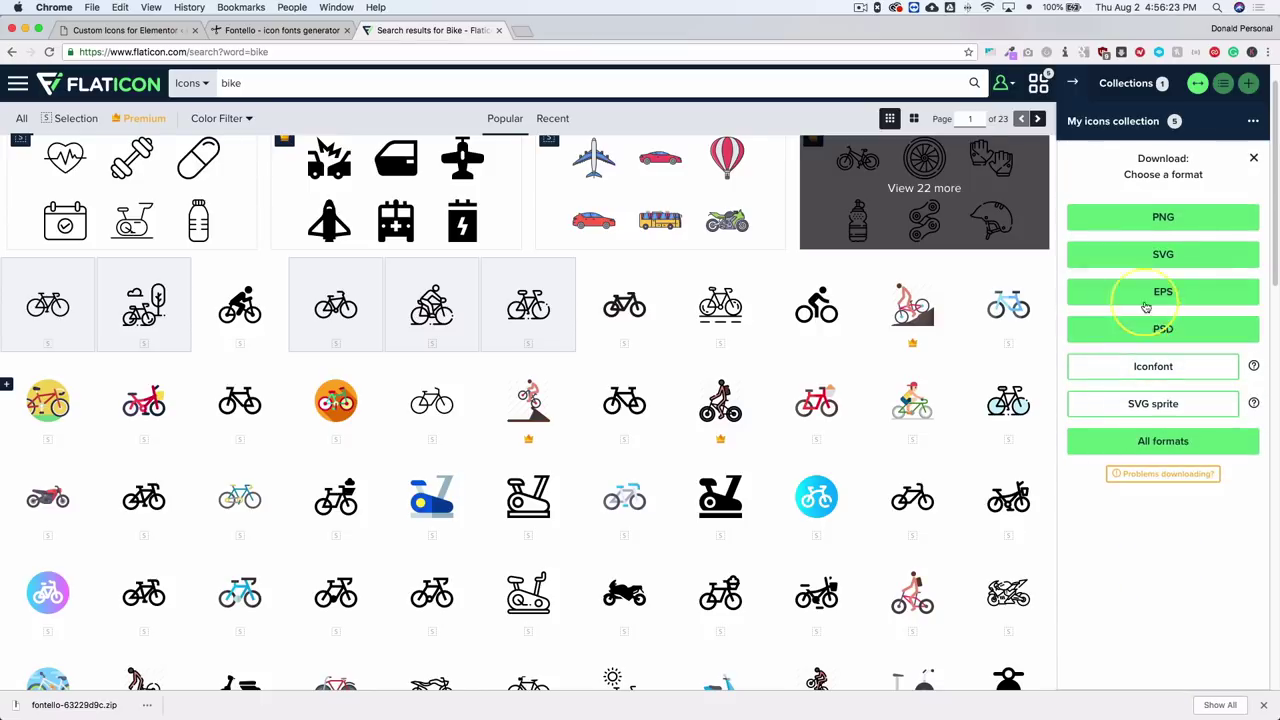
{"action": "left_click", "coordinate": [1163, 255]}
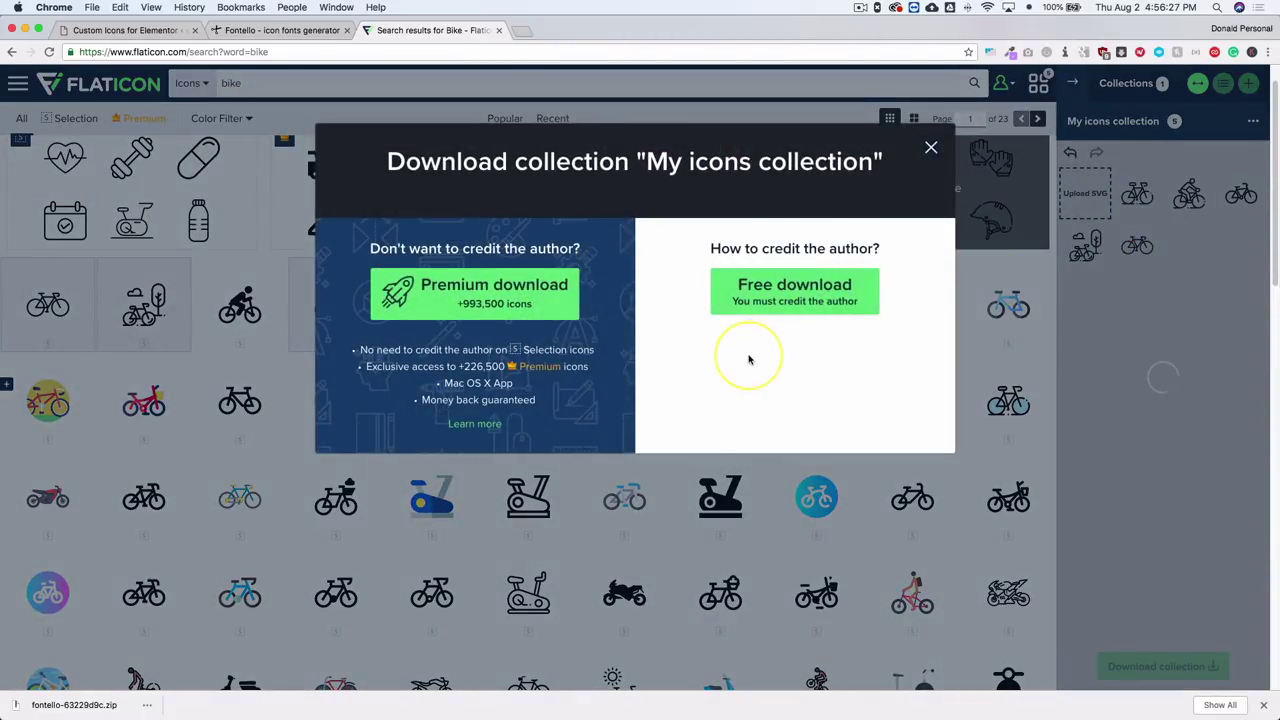
{"action": "left_click", "coordinate": [770, 298]}
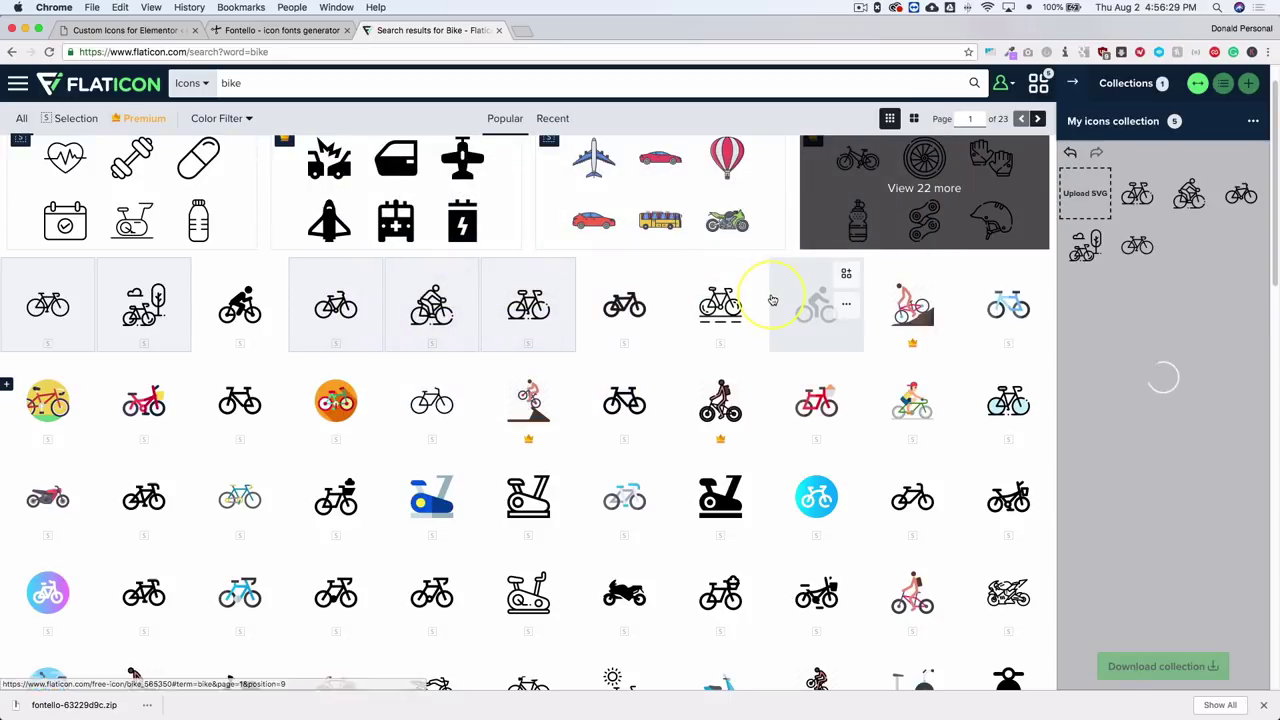
{"action": "left_click", "coordinate": [80, 704]}
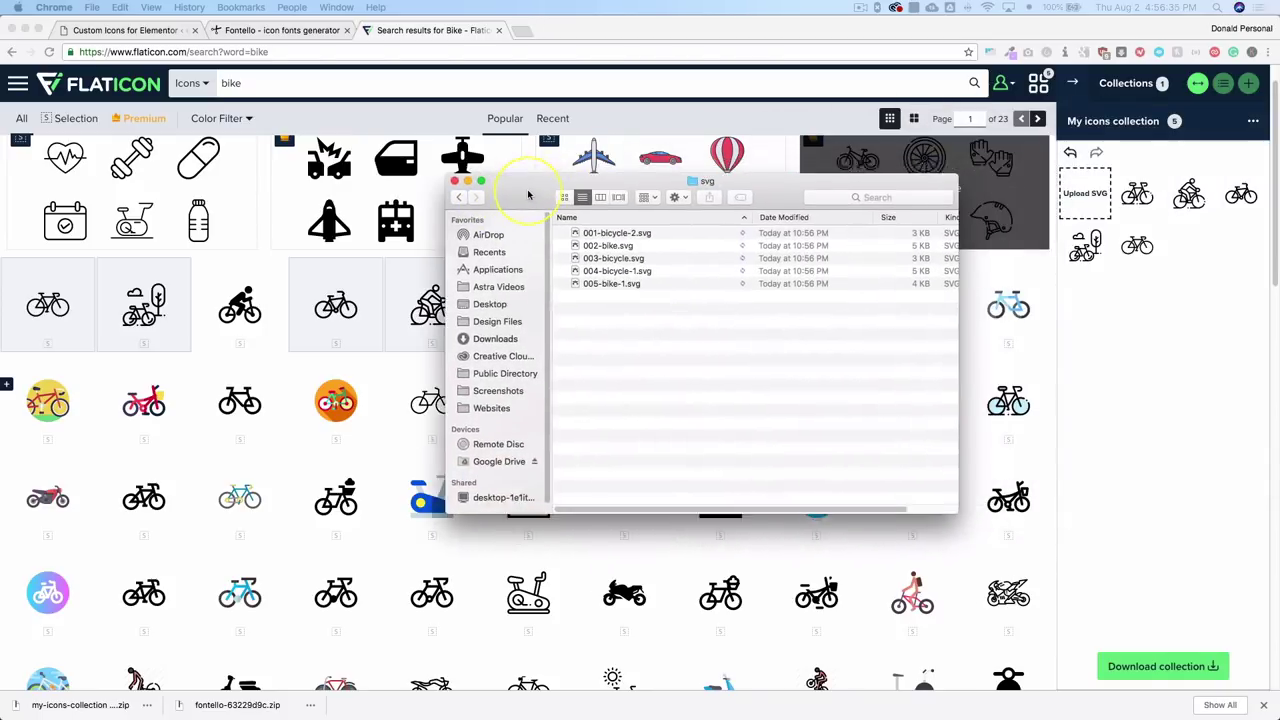
{"action": "left_click_drag", "start_coordinate": [643, 357], "coordinate": [578, 238]}
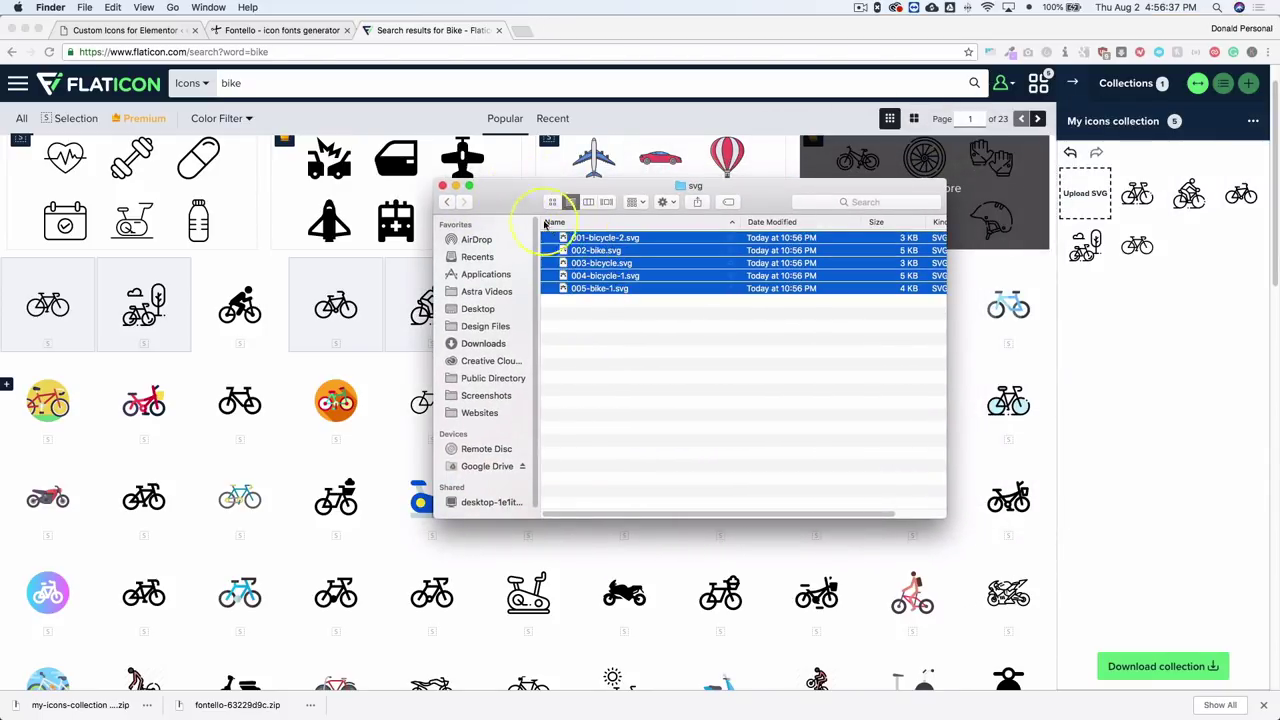
{"action": "key", "text": "super+m"}
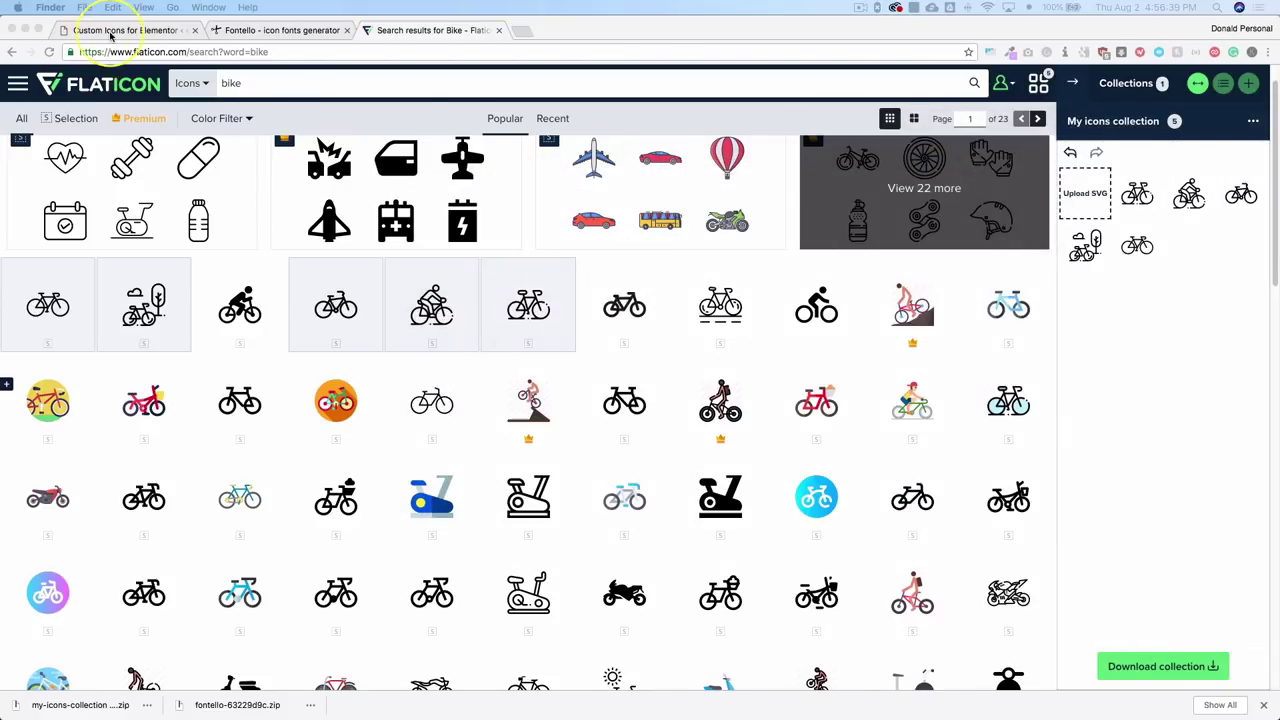
Drag the five selected bike SVGs from Finder into Fontello's Custom Icons drop zone.
{"action": "left_click", "coordinate": [143, 32]}
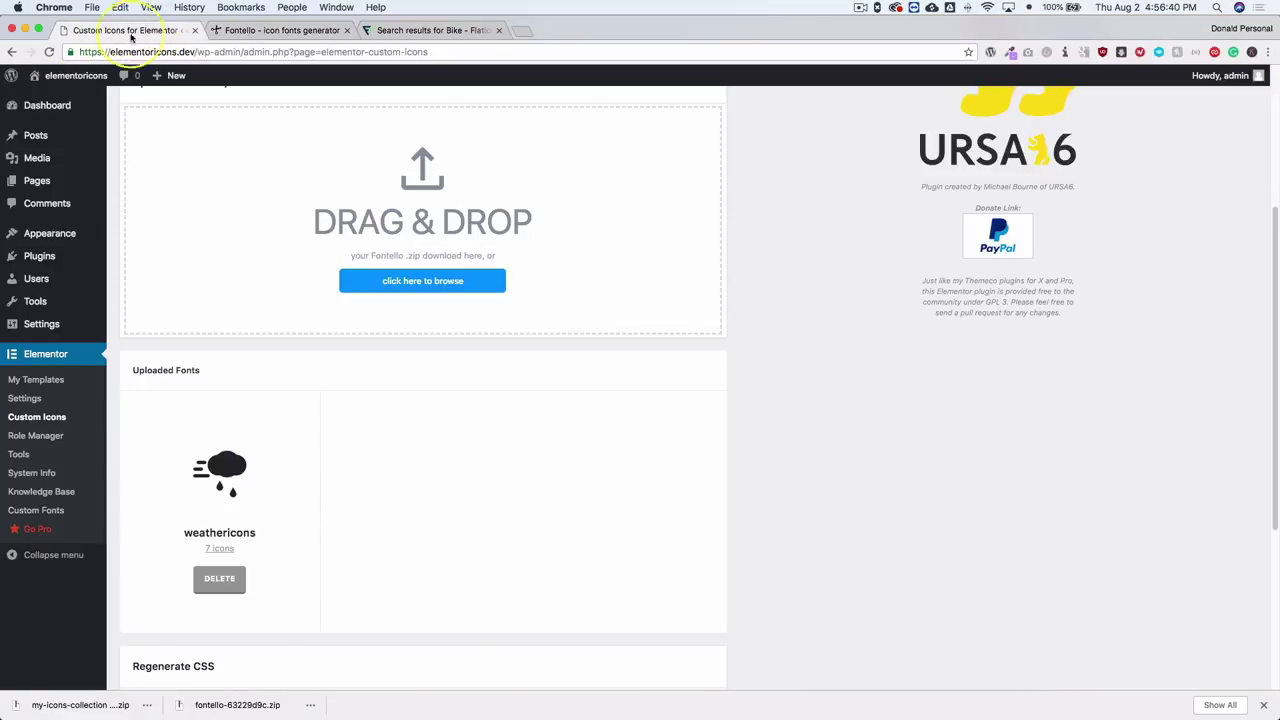
{"action": "left_click", "coordinate": [248, 32]}
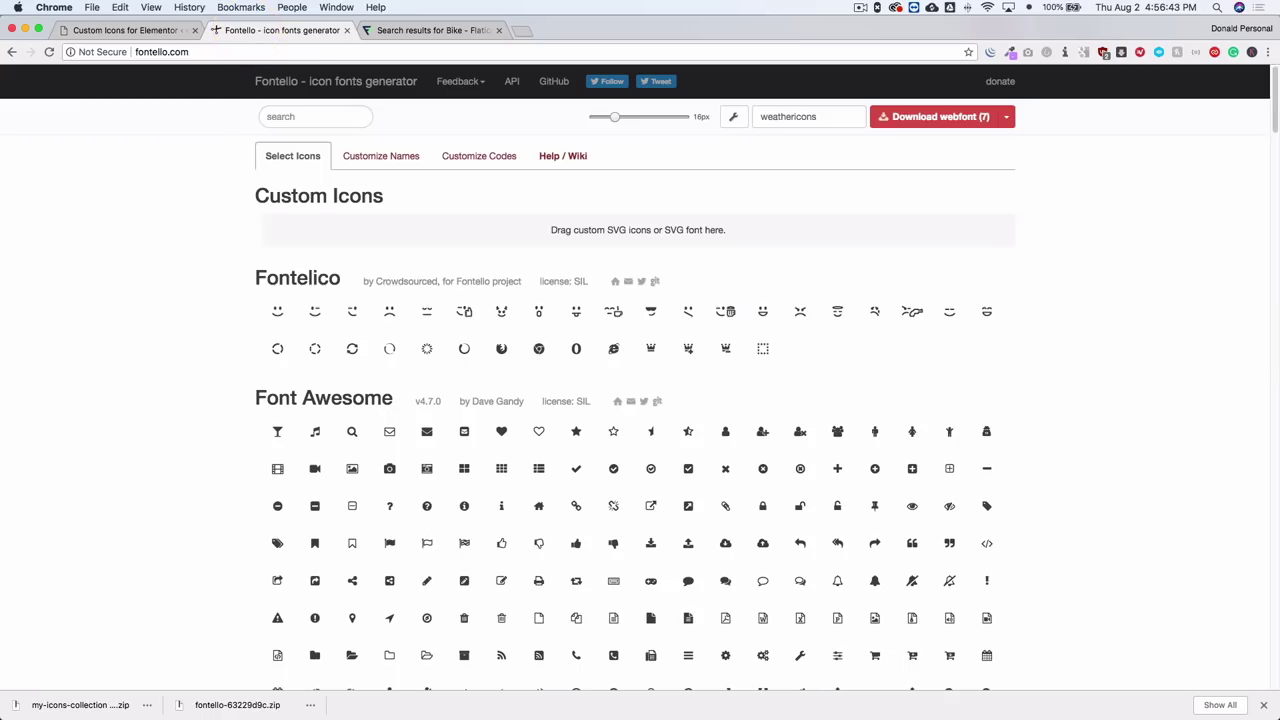
{"action": "left_click", "coordinate": [960, 712]}
{"action": "left_click", "coordinate": [521, 405]}
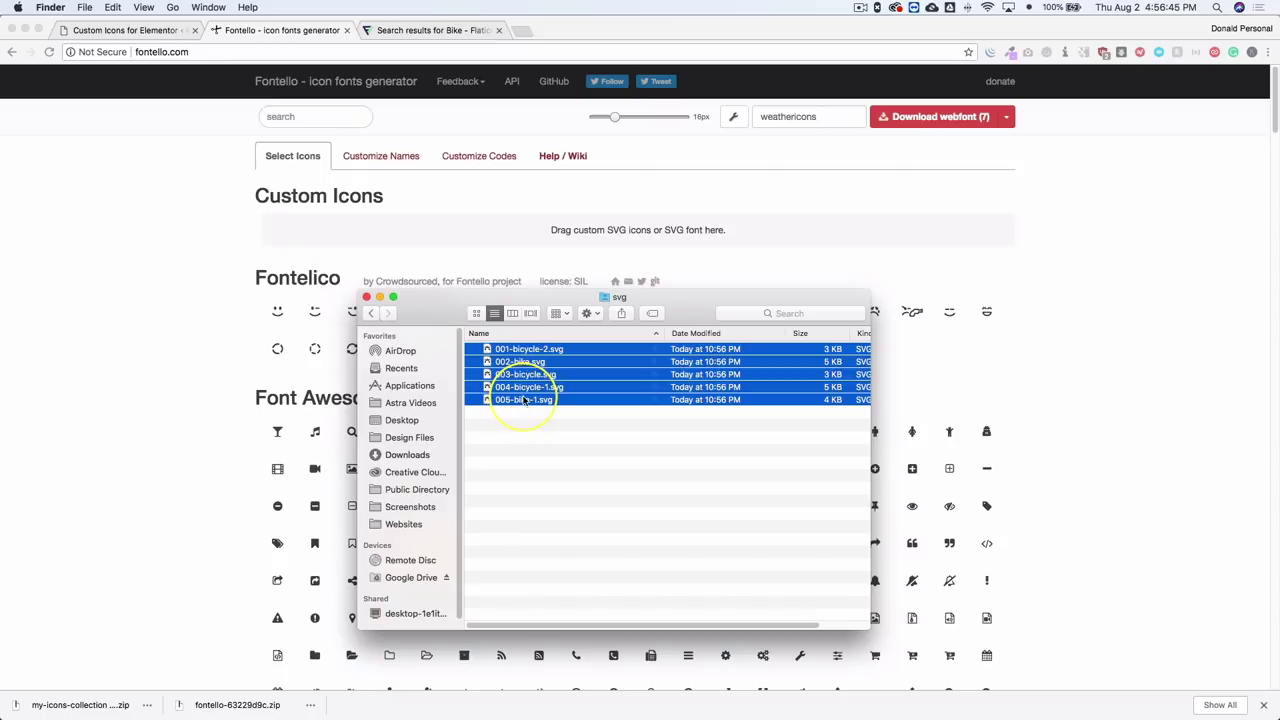
{"action": "left_click_drag", "start_coordinate": [523, 400], "coordinate": [369, 234]}
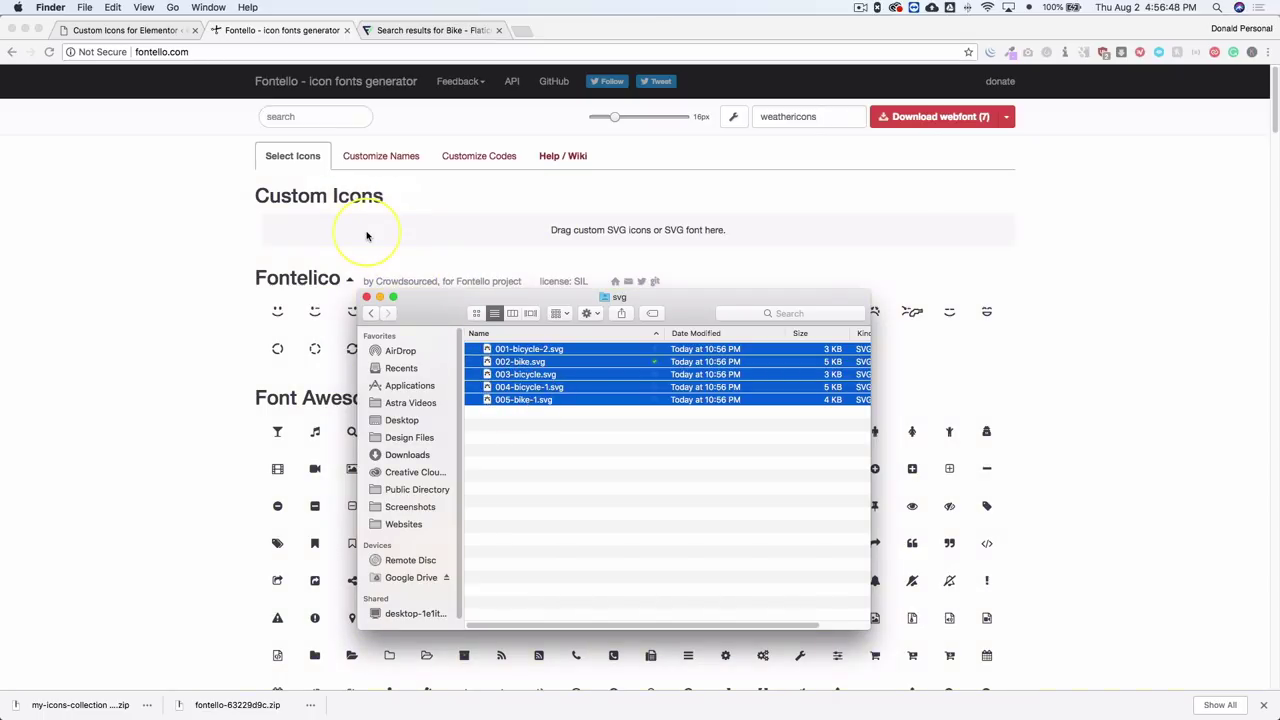
{"action": "left_click", "coordinate": [146, 280]}
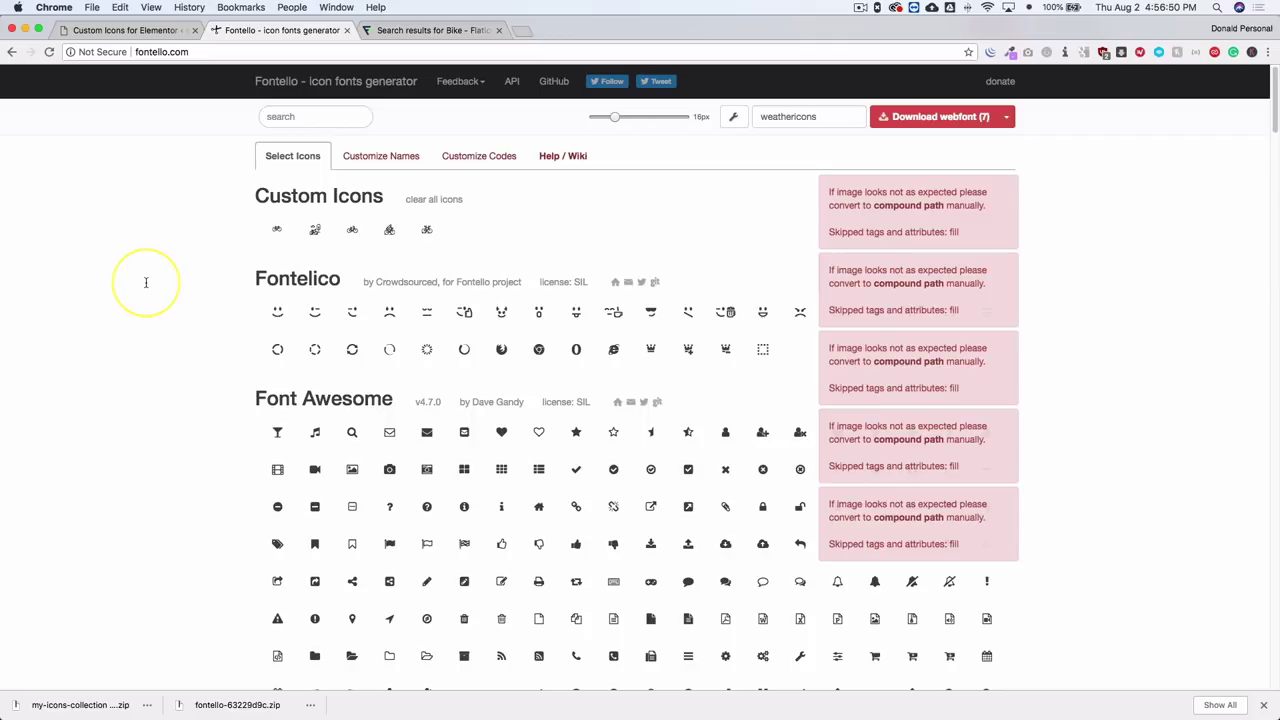
Select all five custom bike icons for inclusion in the font.
{"action": "left_click", "coordinate": [277, 229]}
{"action": "left_click", "coordinate": [315, 229]}
{"action": "left_click", "coordinate": [352, 229]}
{"action": "left_click", "coordinate": [393, 232]}
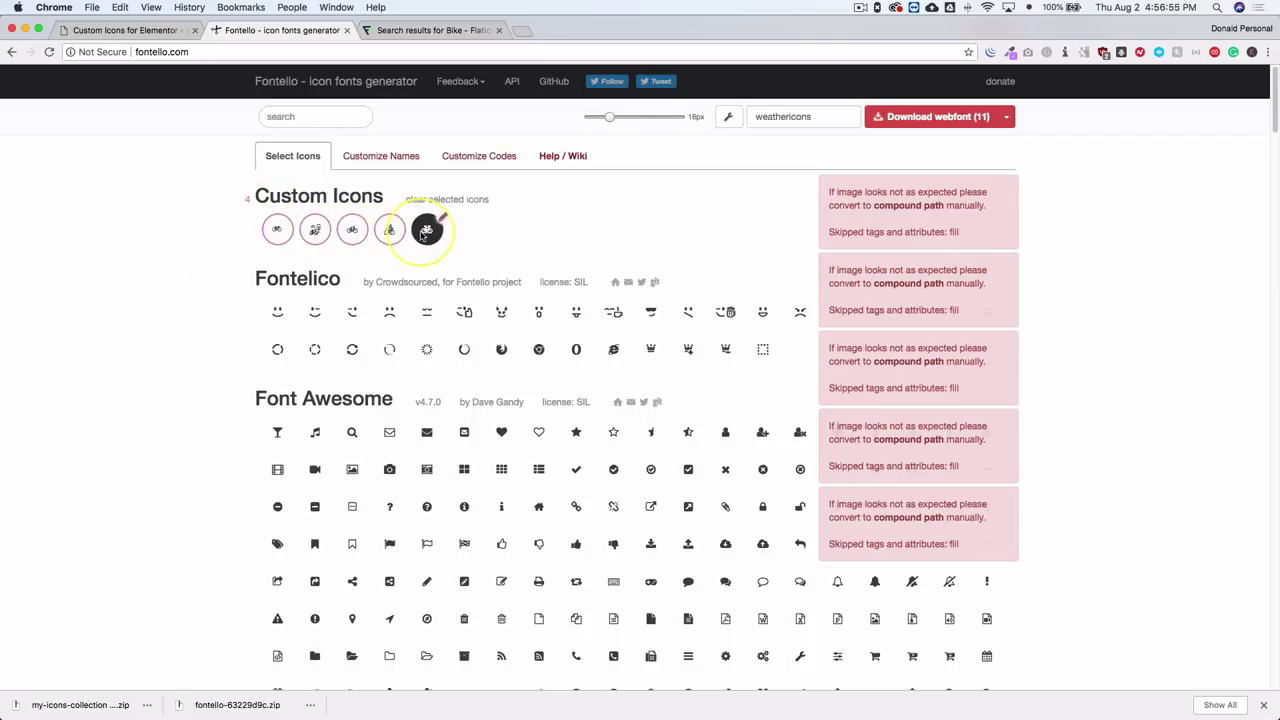
{"action": "left_click", "coordinate": [426, 230]}
Rename the font from weathericons to bikeicon.
{"action": "left_click_drag", "start_coordinate": [838, 118], "coordinate": [722, 114]}
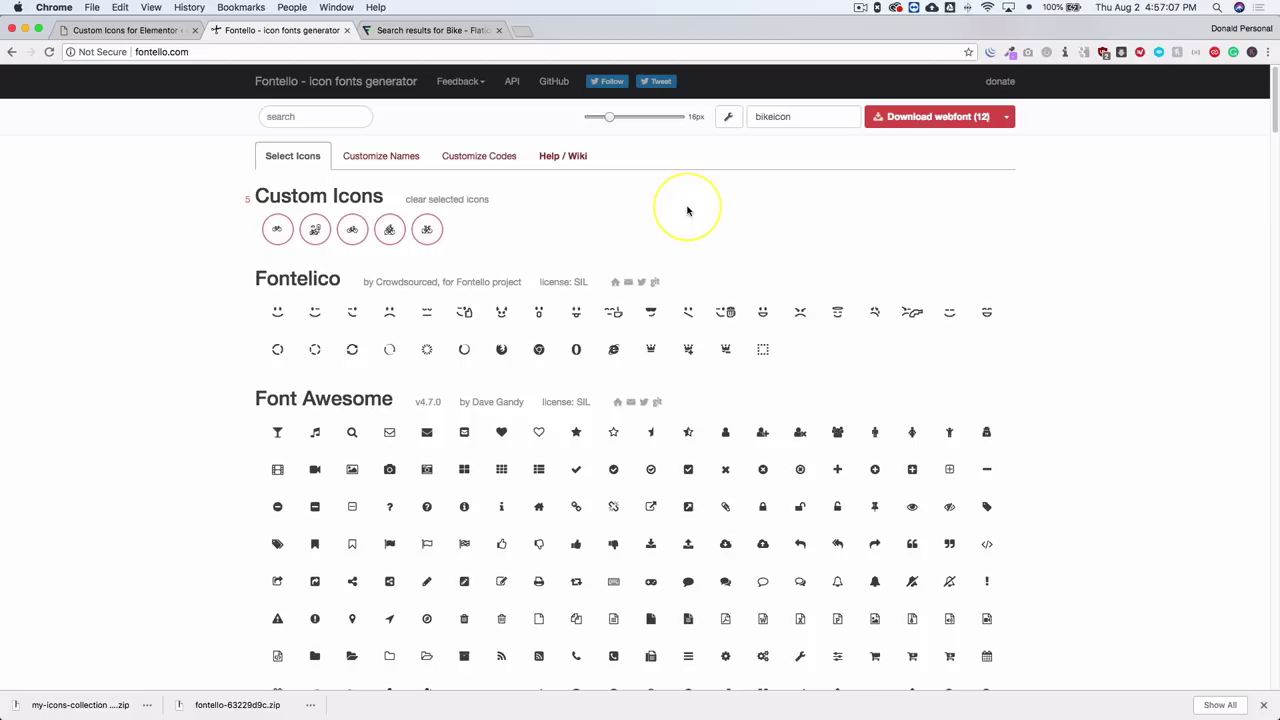
{"action": "left_click_drag", "start_coordinate": [802, 117], "coordinate": [756, 117]}
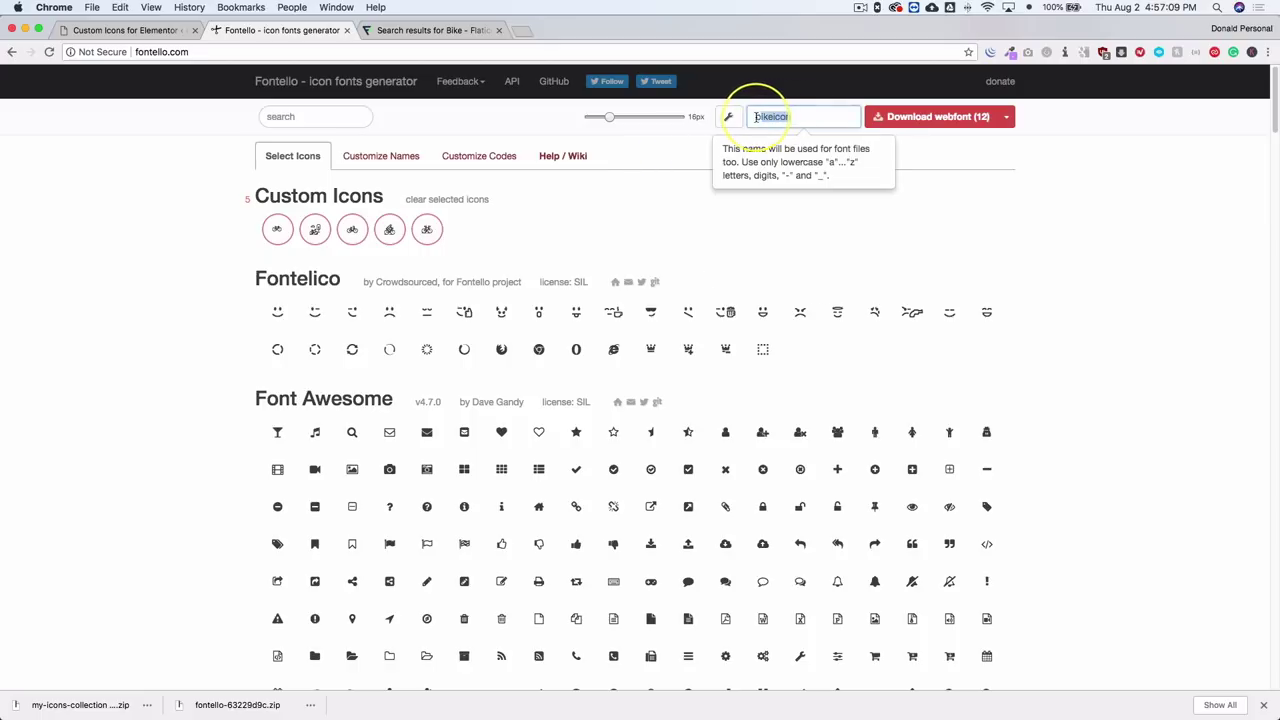
{"action": "left_click", "coordinate": [212, 255]}
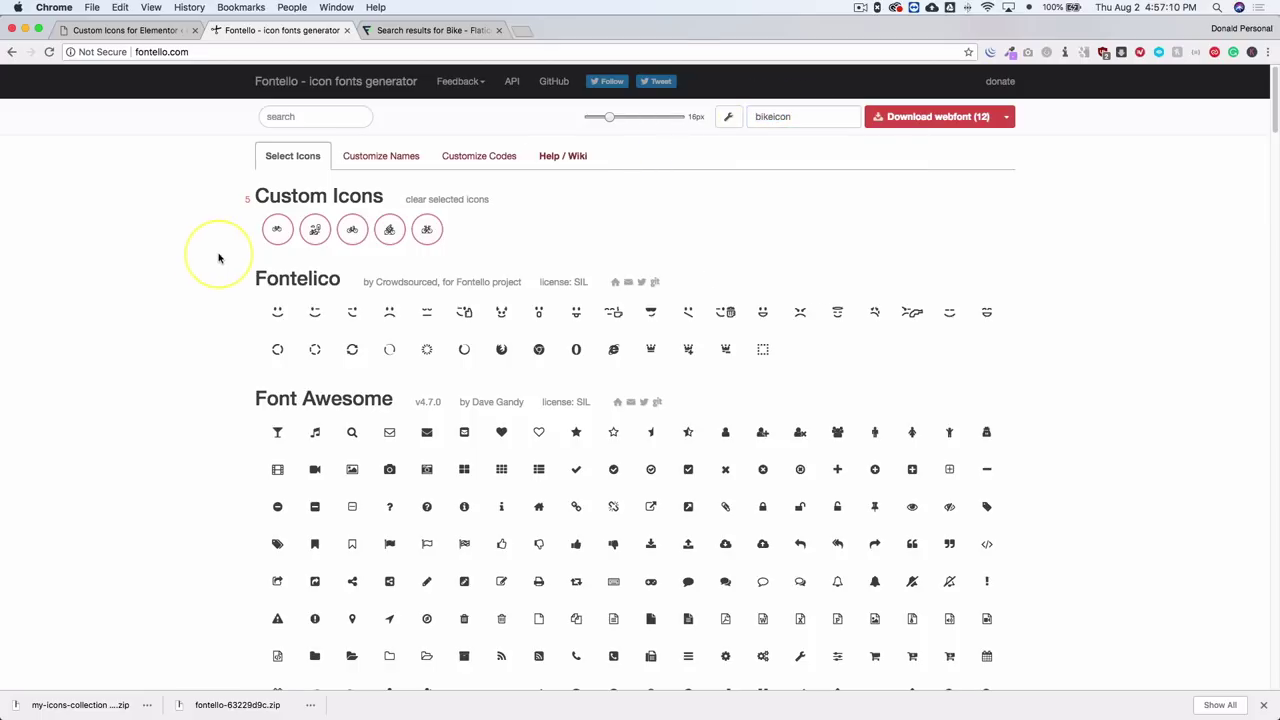
{"action": "left_click", "coordinate": [290, 222]}
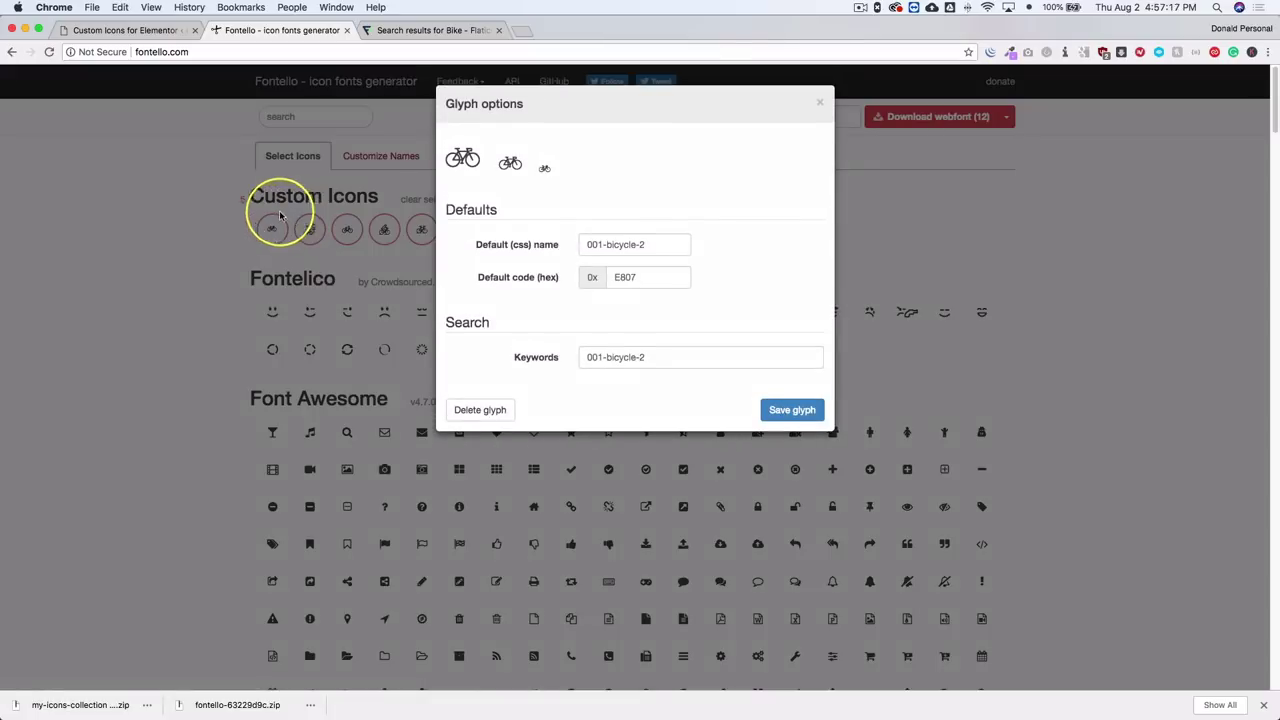
{"action": "left_click_drag", "start_coordinate": [657, 245], "coordinate": [618, 245]}
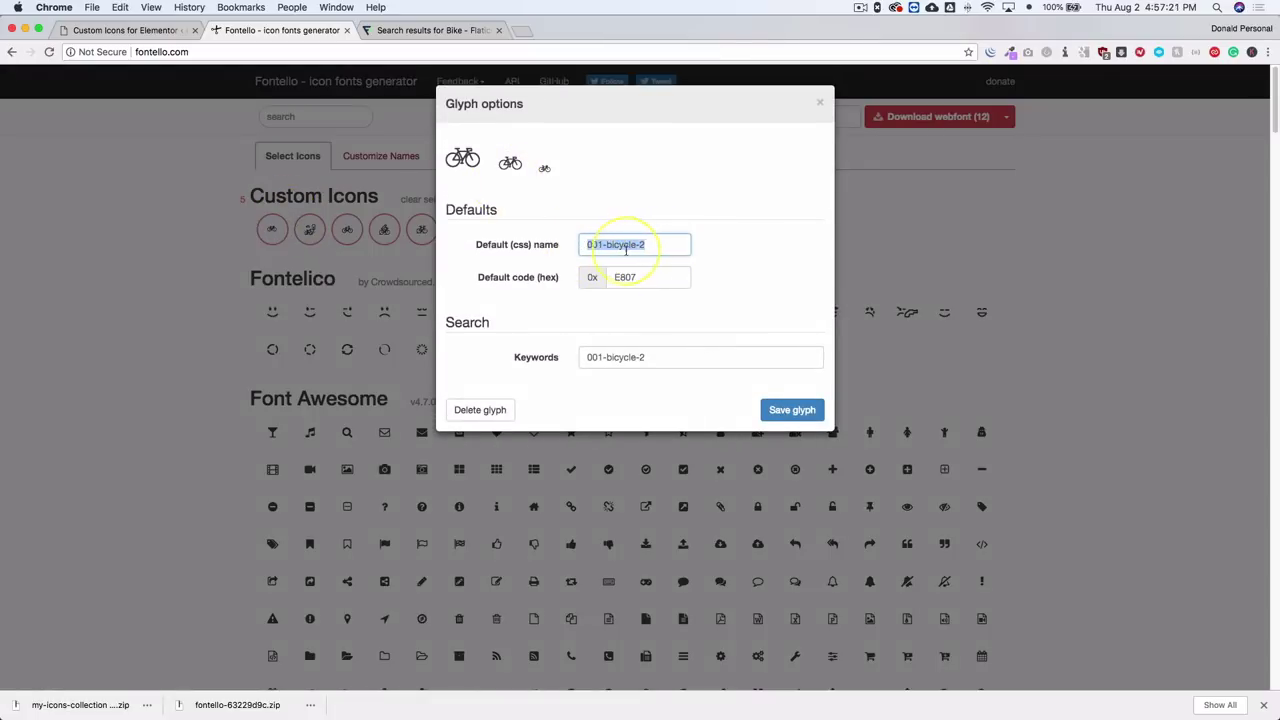
{"action": "left_click_drag", "start_coordinate": [609, 247], "coordinate": [86, 51]}
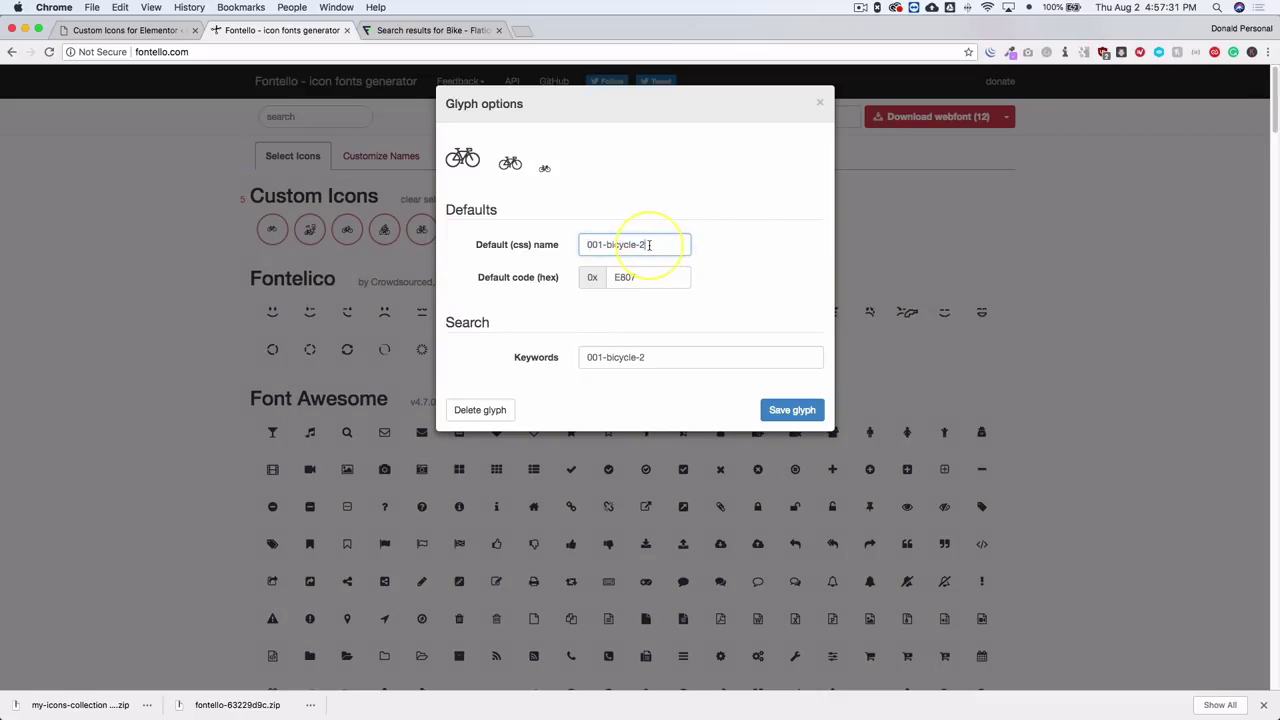
{"action": "triple_click", "coordinate": [597, 250]}
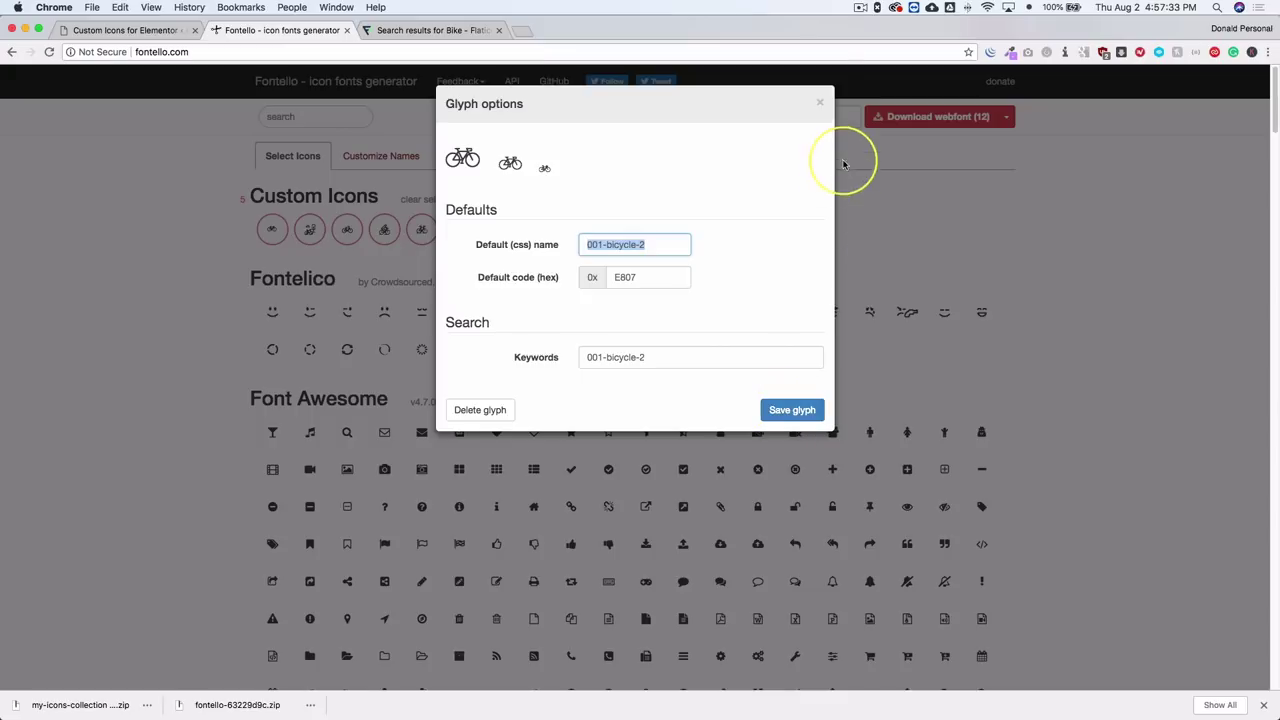
{"action": "left_click", "coordinate": [821, 103]}
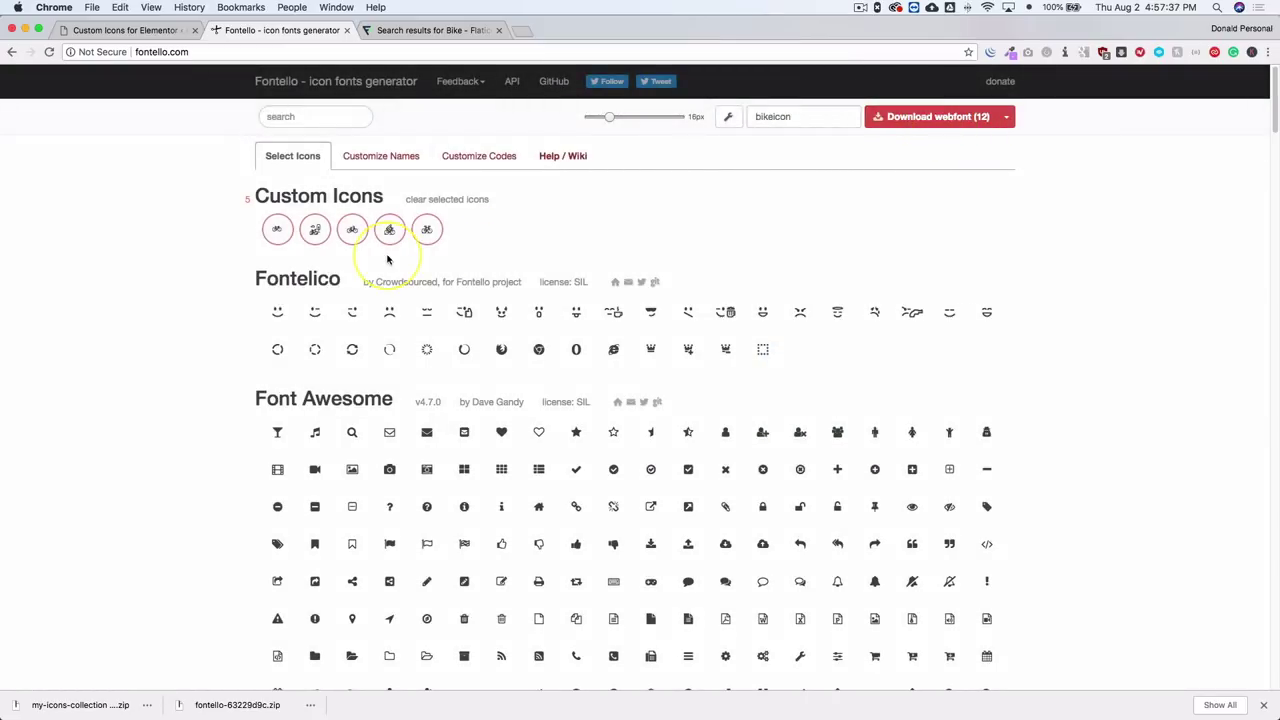
Clear the custom icons, re-add the five bike SVGs and download the webfont.
{"action": "left_click", "coordinate": [394, 197]}
{"action": "left_click", "coordinate": [418, 200]}
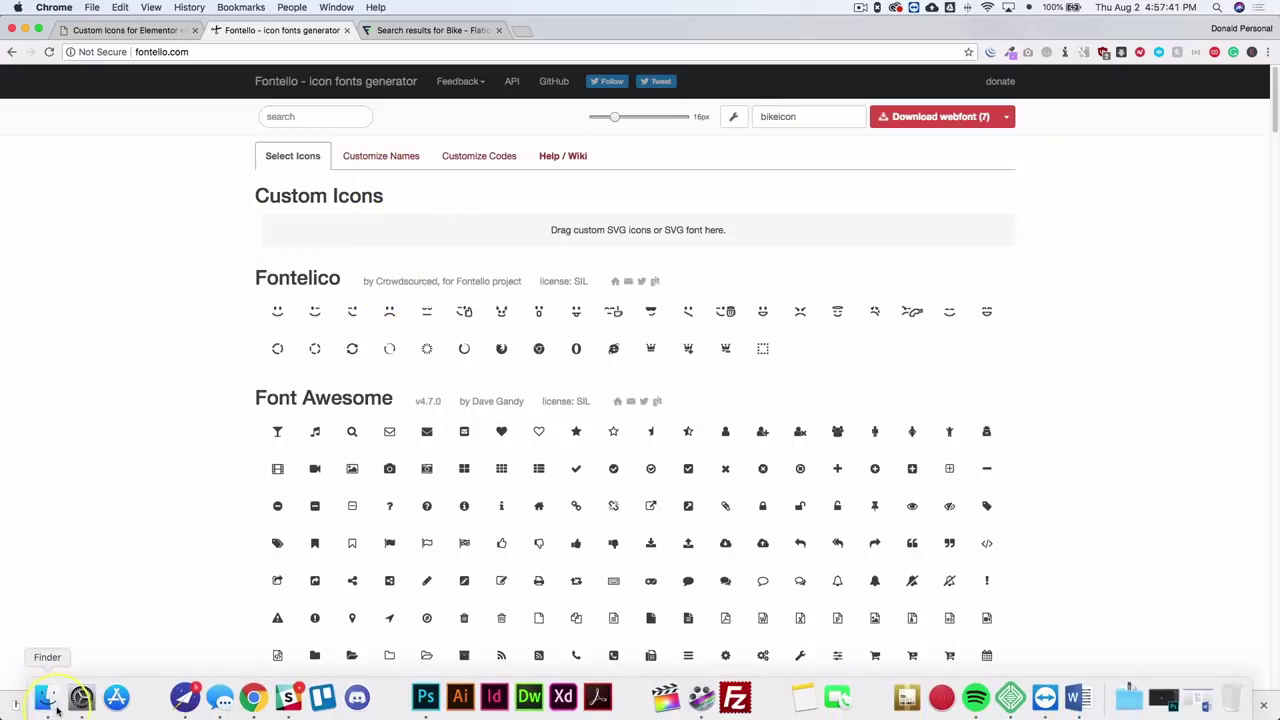
{"action": "left_click", "coordinate": [43, 694]}
{"action": "mouse_move", "coordinate": [514, 368]}
{"action": "left_mouse_down"}
{"action": "mouse_move", "coordinate": [430, 262]}
{"action": "mouse_move", "coordinate": [432, 240]}
{"action": "mouse_move", "coordinate": [505, 386]}
{"action": "left_mouse_up"}
{"action": "left_click", "coordinate": [1000, 243]}
{"action": "left_click", "coordinate": [937, 125]}
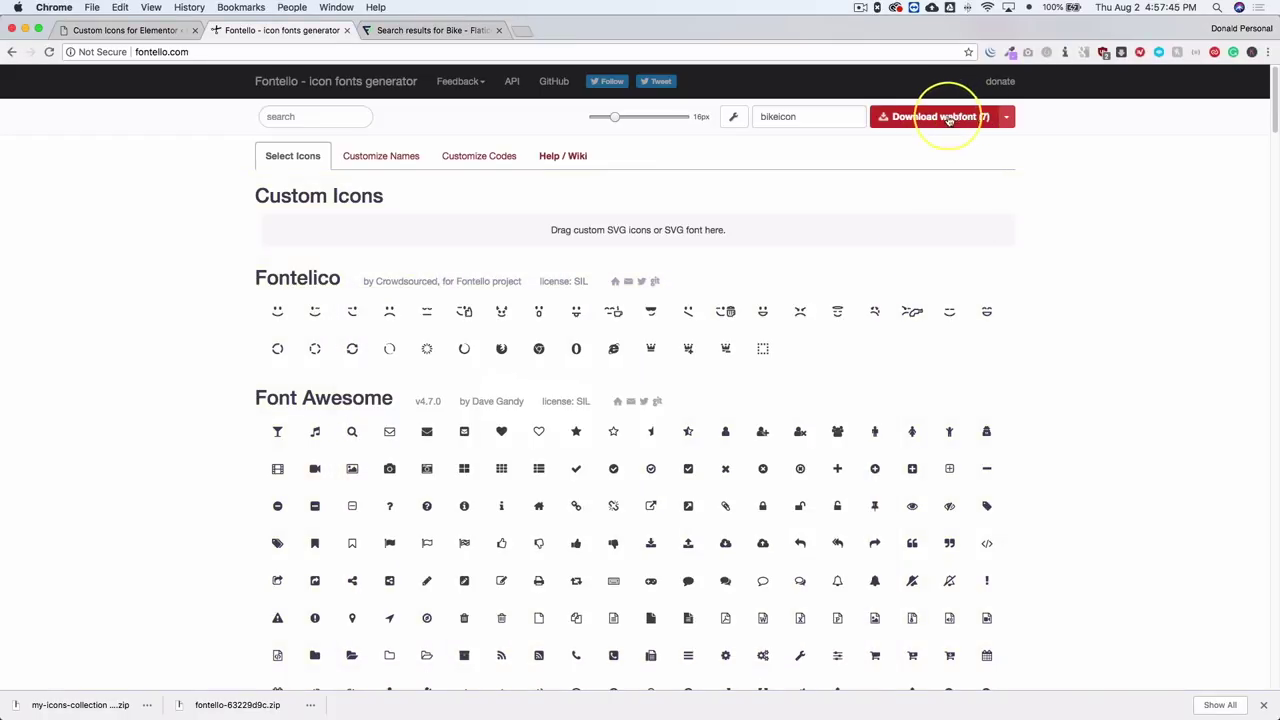
{"action": "scroll", "coordinate": [171, 300], "scroll_direction": "down", "scroll_amount": 5}
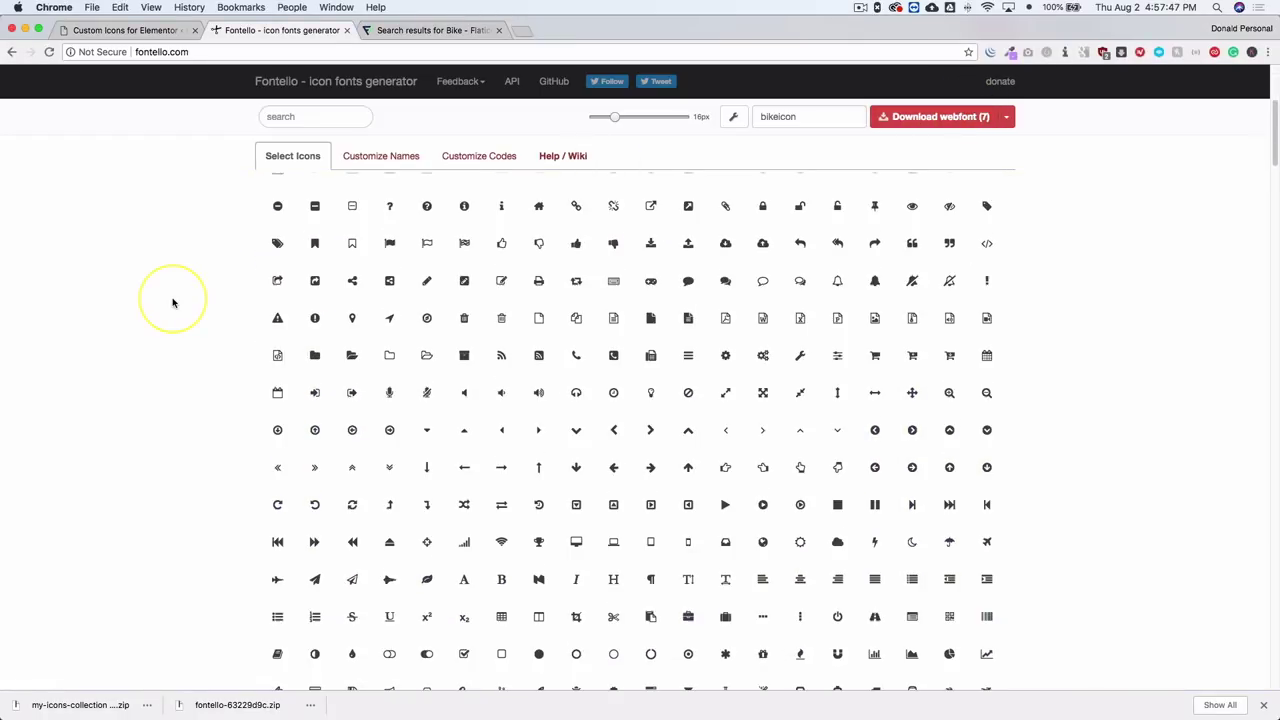
Reload Fontello and import the five bike SVGs as custom icons again.
{"action": "left_click", "coordinate": [257, 53]}
{"action": "key", "text": "Return"}
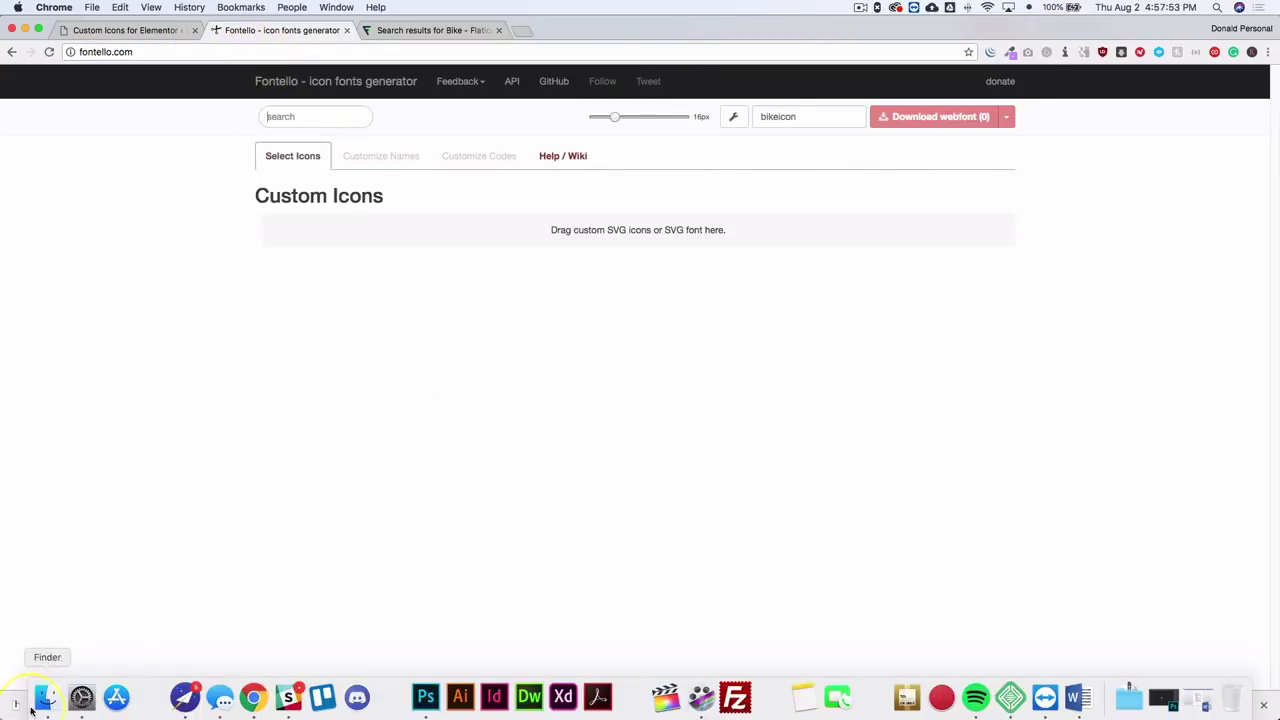
{"action": "left_click", "coordinate": [45, 700]}
{"action": "mouse_move", "coordinate": [437, 306]}
{"action": "left_mouse_down"}
{"action": "mouse_move", "coordinate": [491, 323]}
{"action": "mouse_move", "coordinate": [435, 310]}
{"action": "left_mouse_up"}
{"action": "left_click_drag", "start_coordinate": [546, 386], "coordinate": [418, 243]}
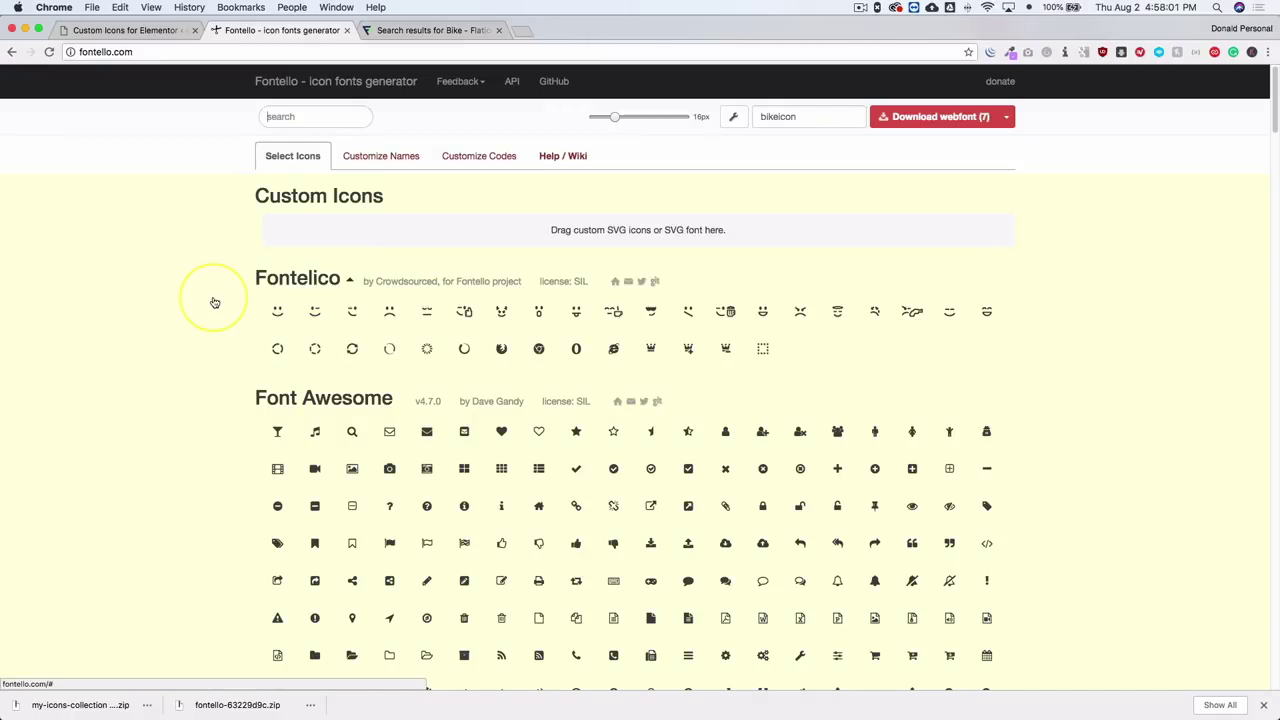
{"action": "scroll", "coordinate": [168, 519], "scroll_direction": "down", "scroll_amount": 10}
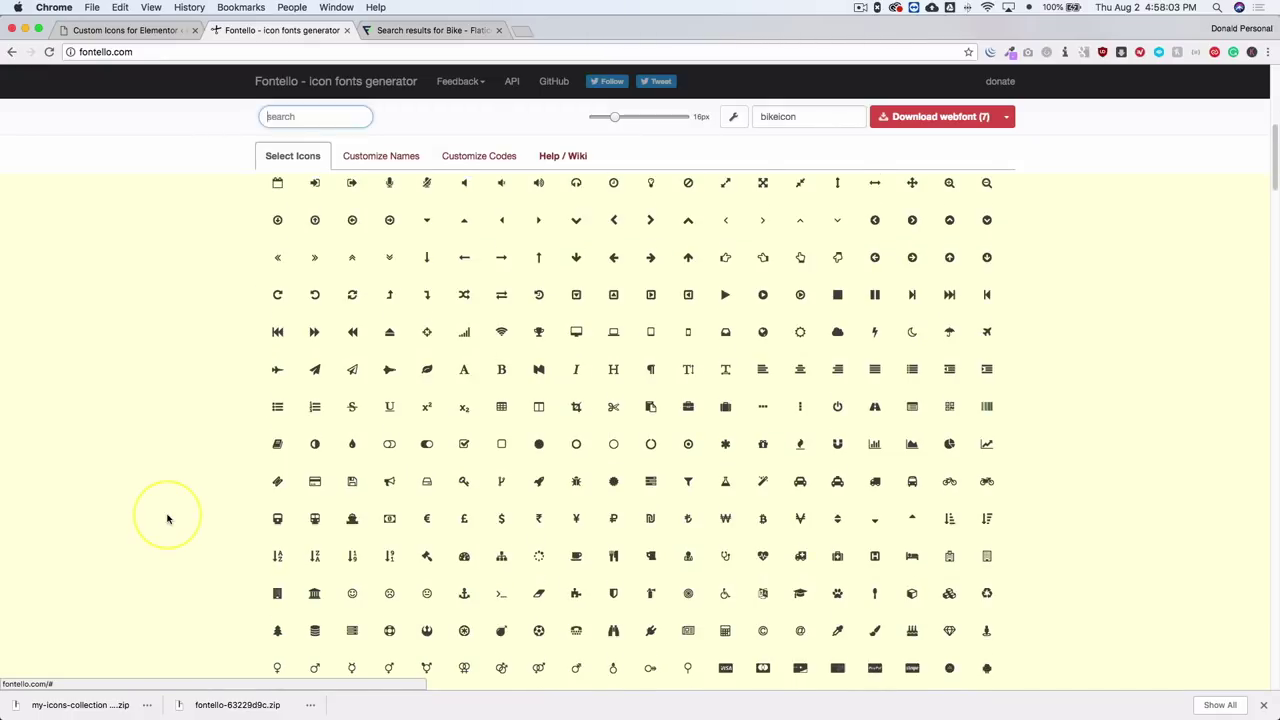
{"action": "scroll", "coordinate": [168, 519], "scroll_direction": "down", "scroll_amount": 15}
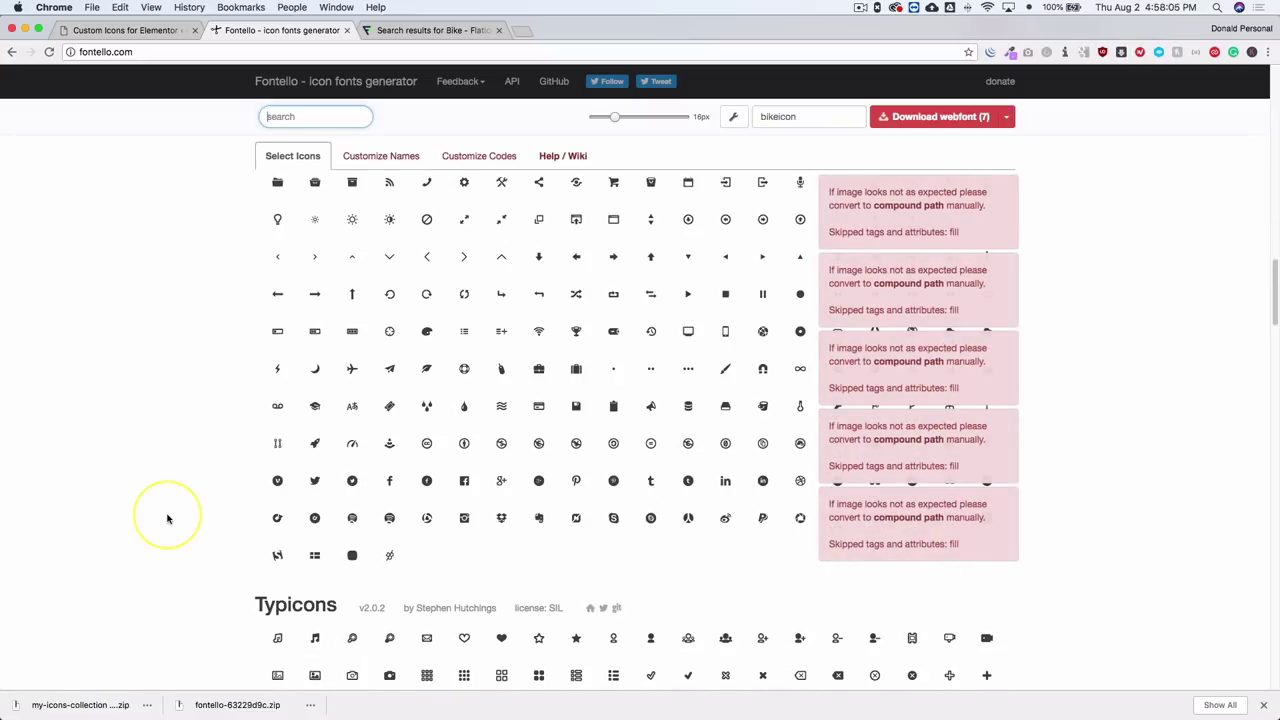
Deselect all the previously chosen Meteocons icons.
{"action": "left_click", "coordinate": [277, 492]}
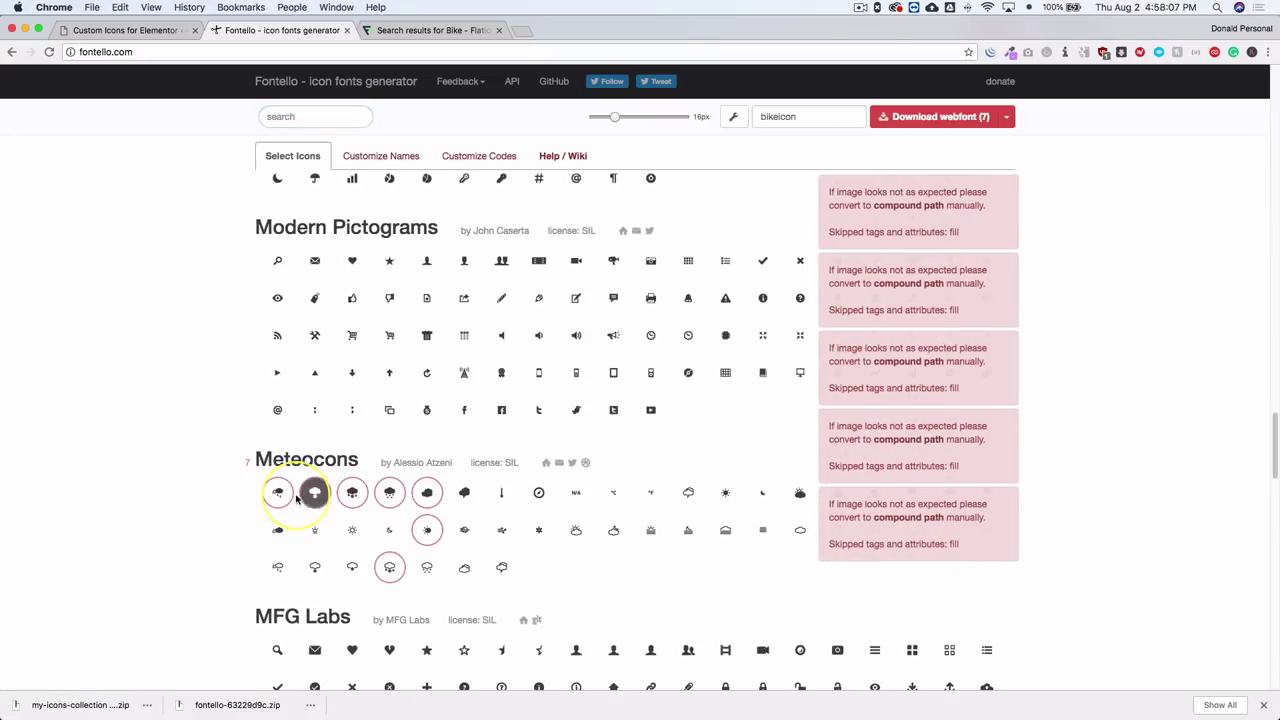
{"action": "left_click", "coordinate": [314, 492]}
{"action": "left_click", "coordinate": [352, 492]}
{"action": "left_click", "coordinate": [389, 492]}
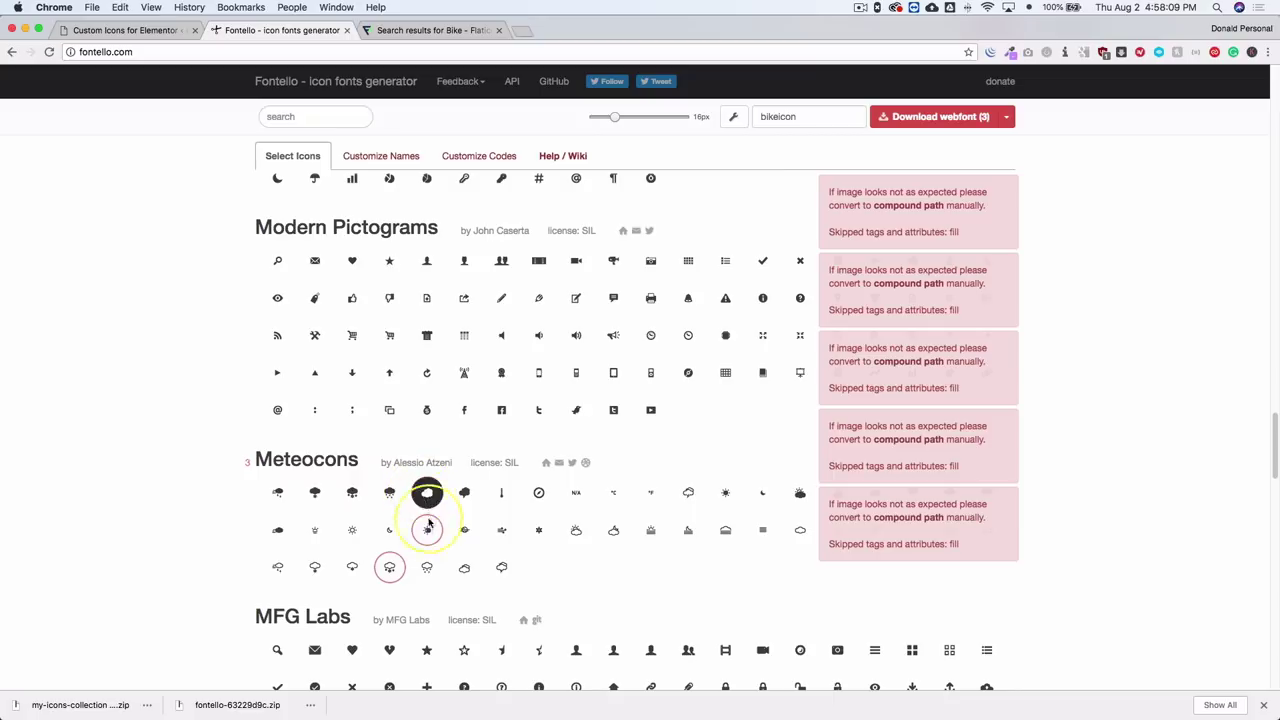
{"action": "left_click", "coordinate": [427, 492]}
{"action": "left_click", "coordinate": [427, 529]}
{"action": "left_click", "coordinate": [389, 567]}
{"action": "scroll", "coordinate": [362, 476], "scroll_direction": "up", "scroll_amount": 20}
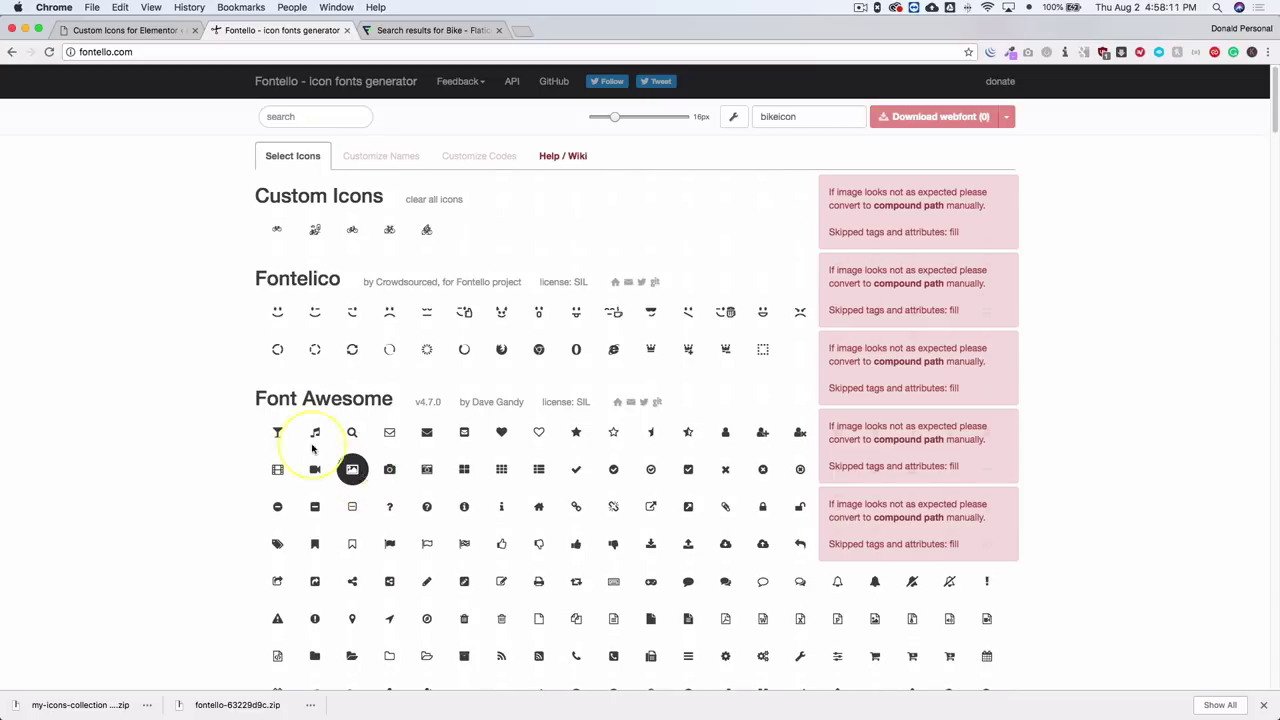
Select the five custom bike icons and check the bikeicon font name.
{"action": "left_click", "coordinate": [277, 229]}
{"action": "left_click", "coordinate": [314, 229]}
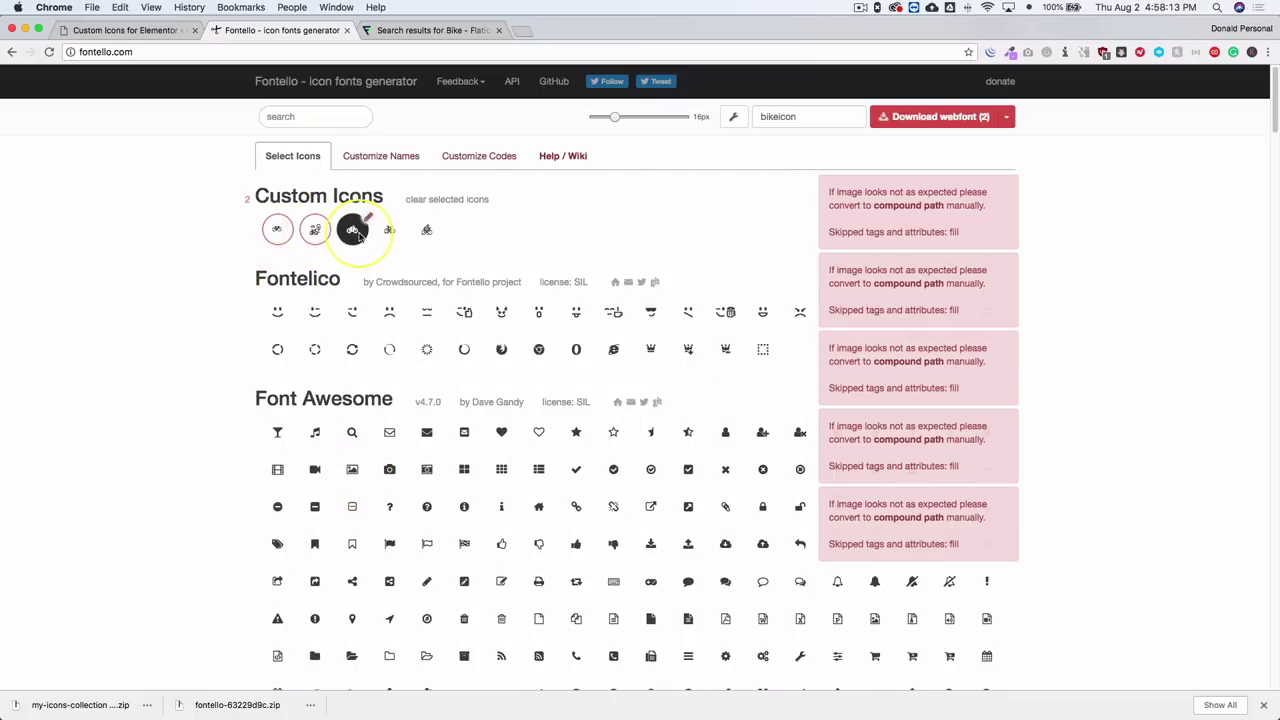
{"action": "left_click", "coordinate": [352, 229]}
{"action": "left_click", "coordinate": [389, 229]}
{"action": "left_click", "coordinate": [427, 229]}
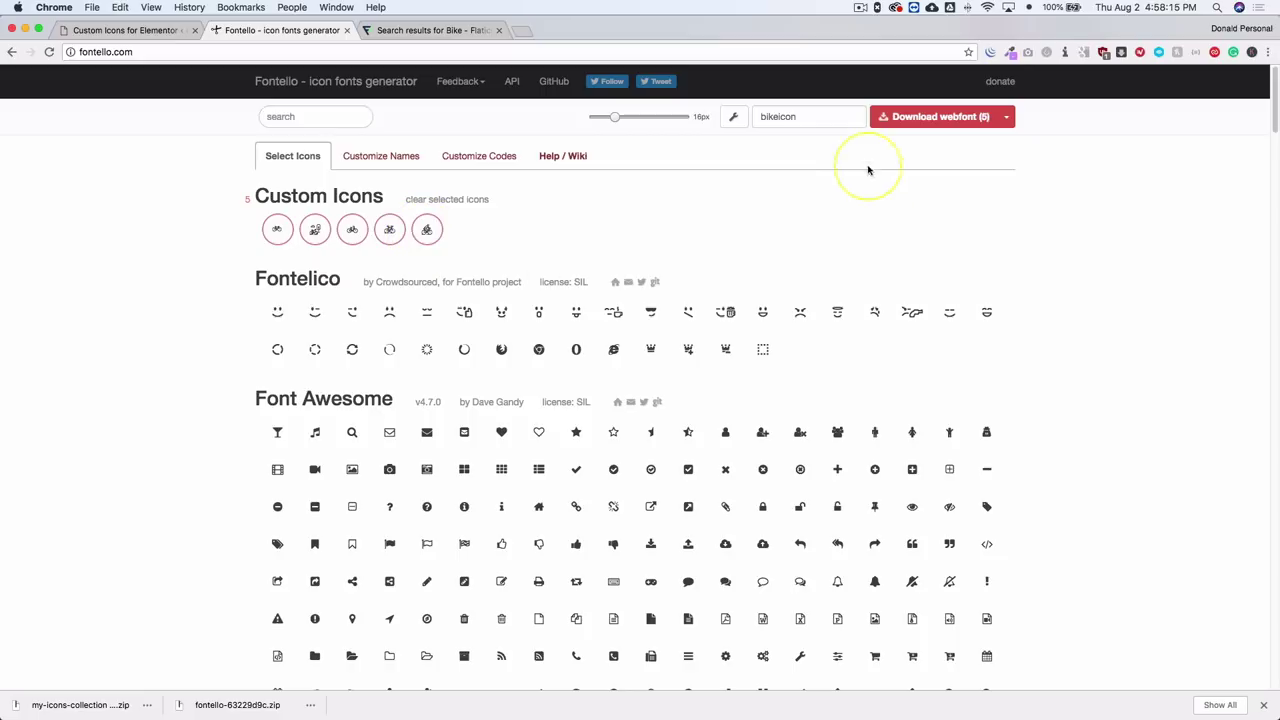
{"action": "left_click_drag", "start_coordinate": [830, 120], "coordinate": [757, 117]}
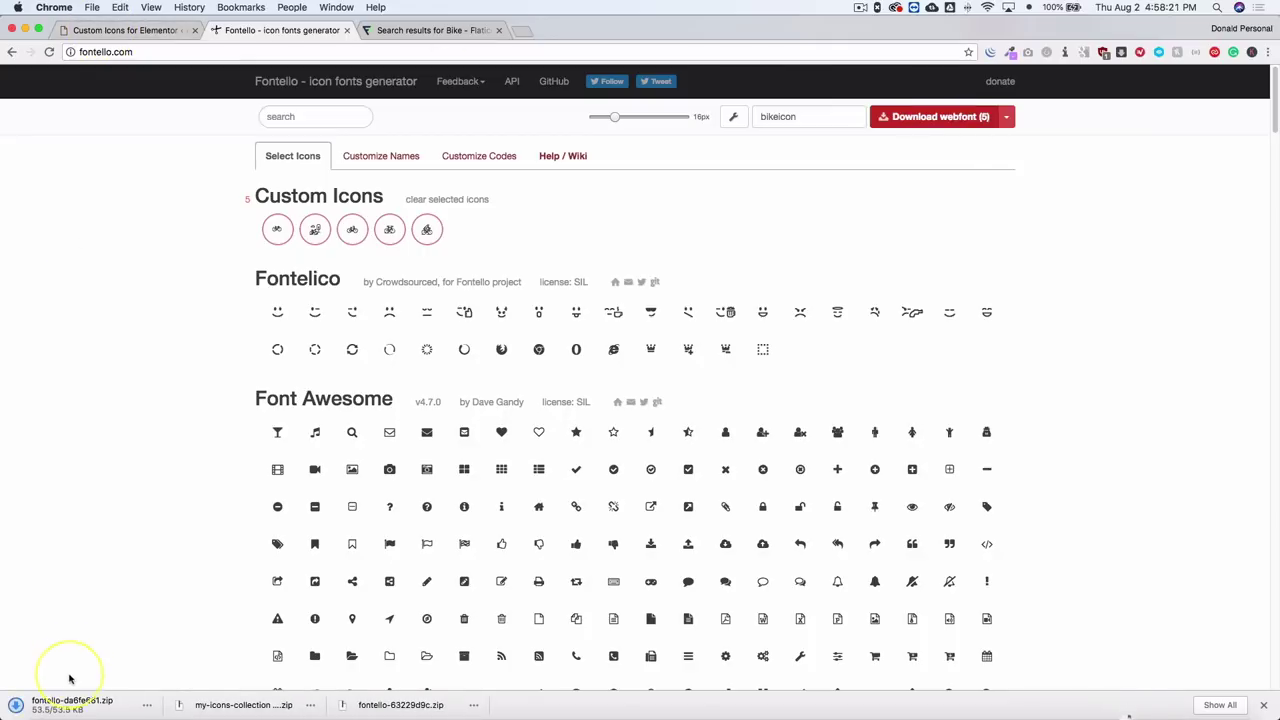
Upload the fontello zip in Elementor Custom Icons and reload to list bikeicon.
{"action": "left_click", "coordinate": [125, 30]}
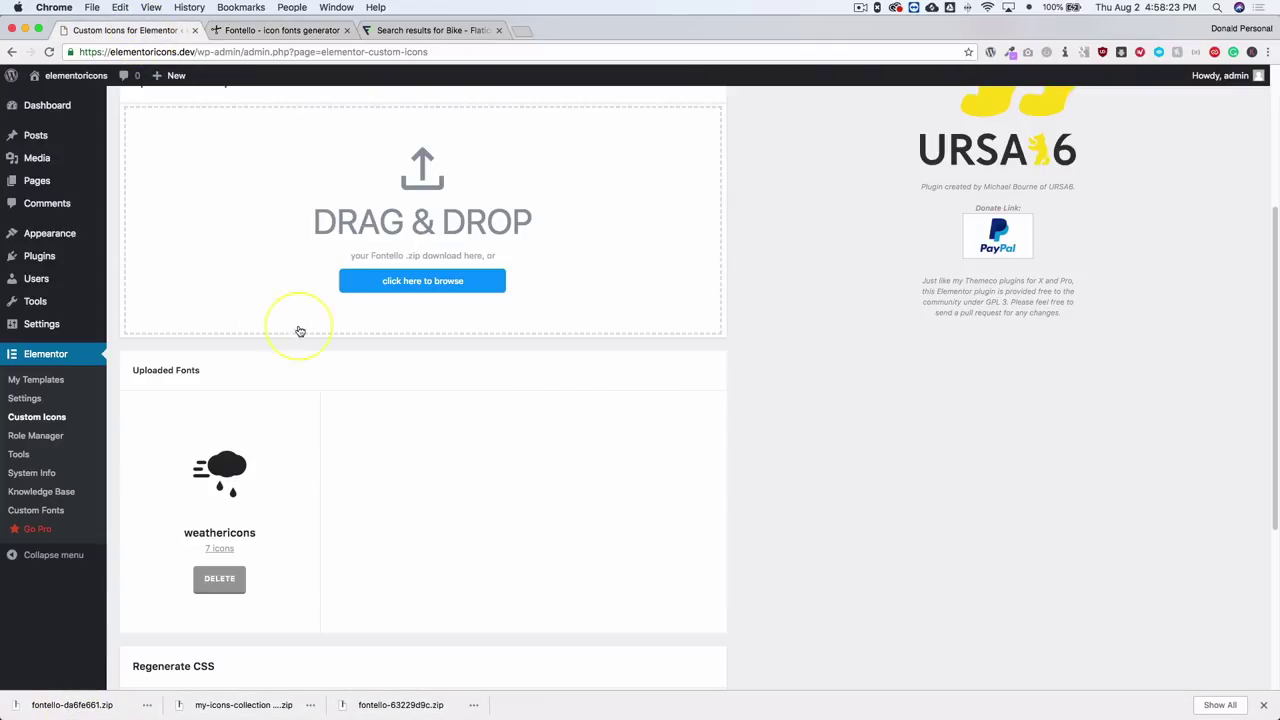
{"action": "left_click_drag", "start_coordinate": [77, 686], "coordinate": [290, 215]}
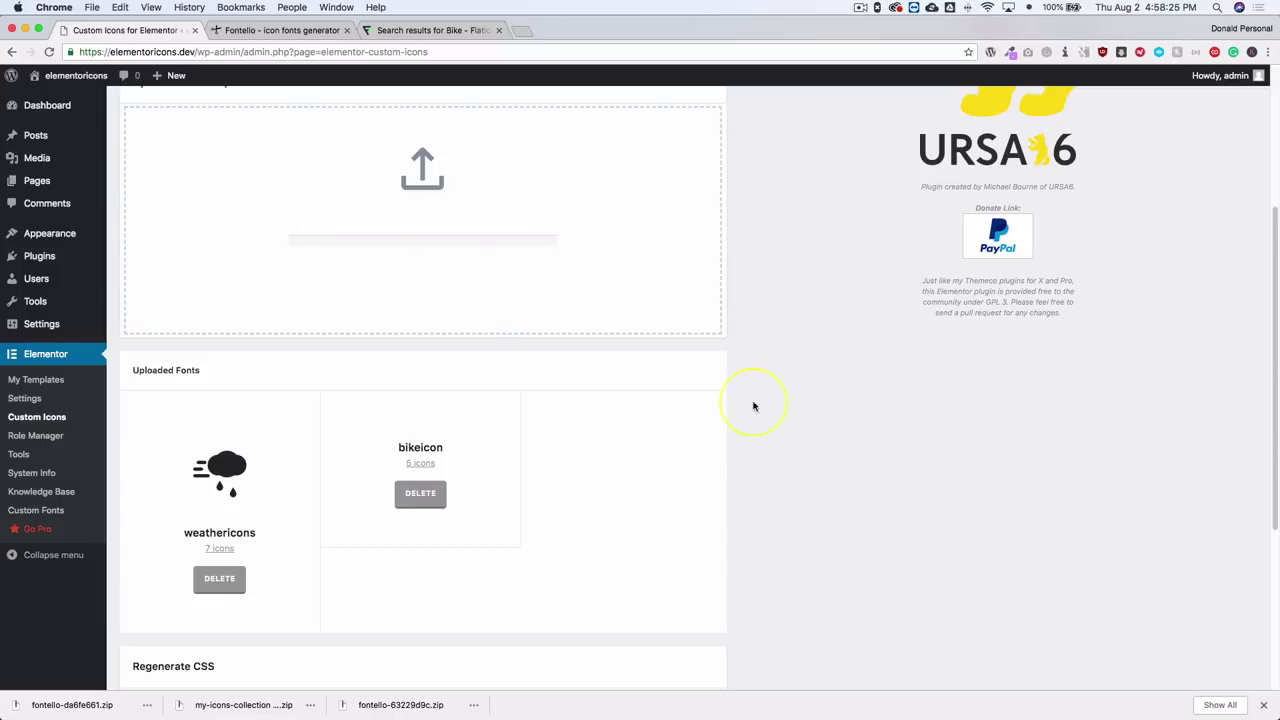
{"action": "key", "text": "super+r"}
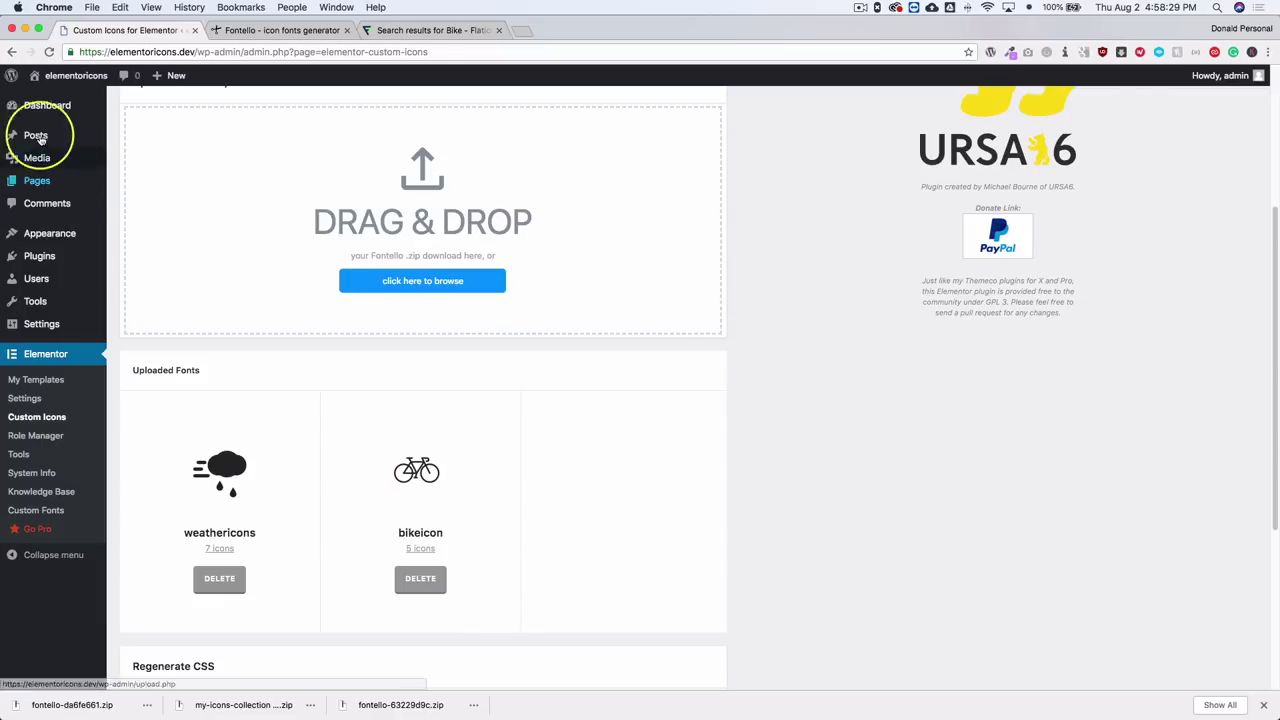
Edit the Home page in Elementor and place an Icon Box in the top section.
{"action": "left_click", "coordinate": [38, 181]}
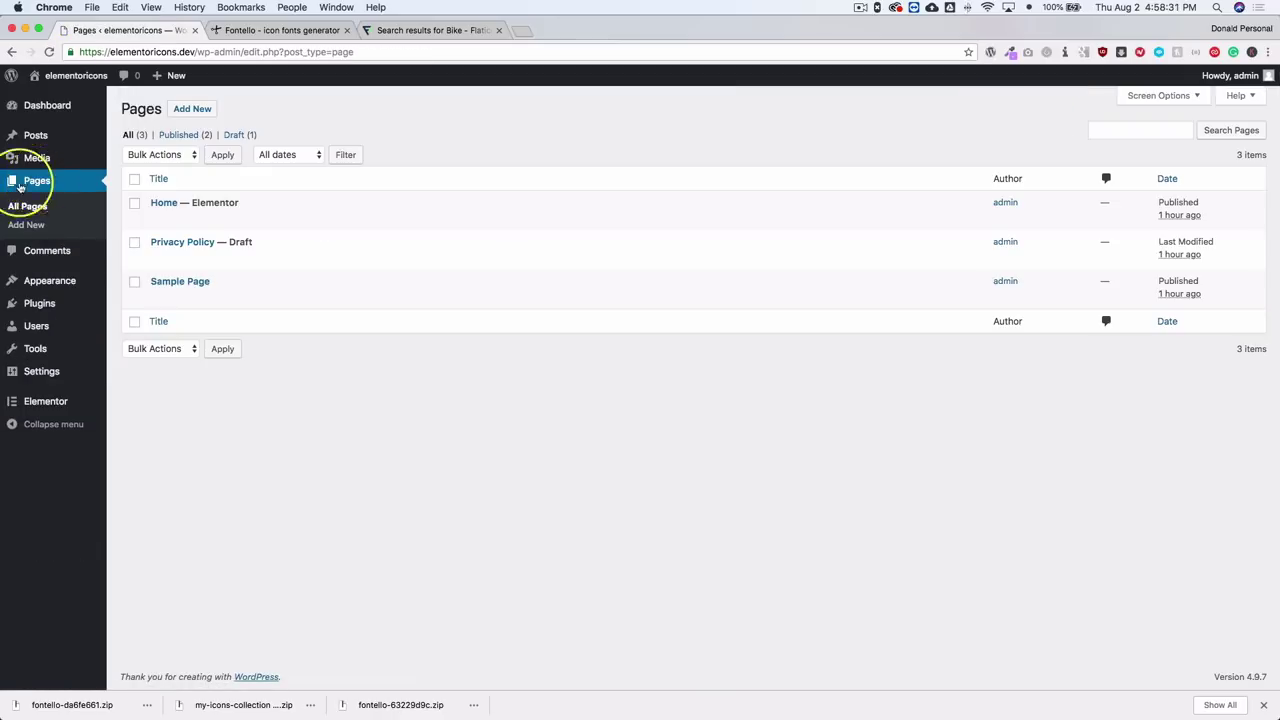
{"action": "left_click", "coordinate": [294, 222]}
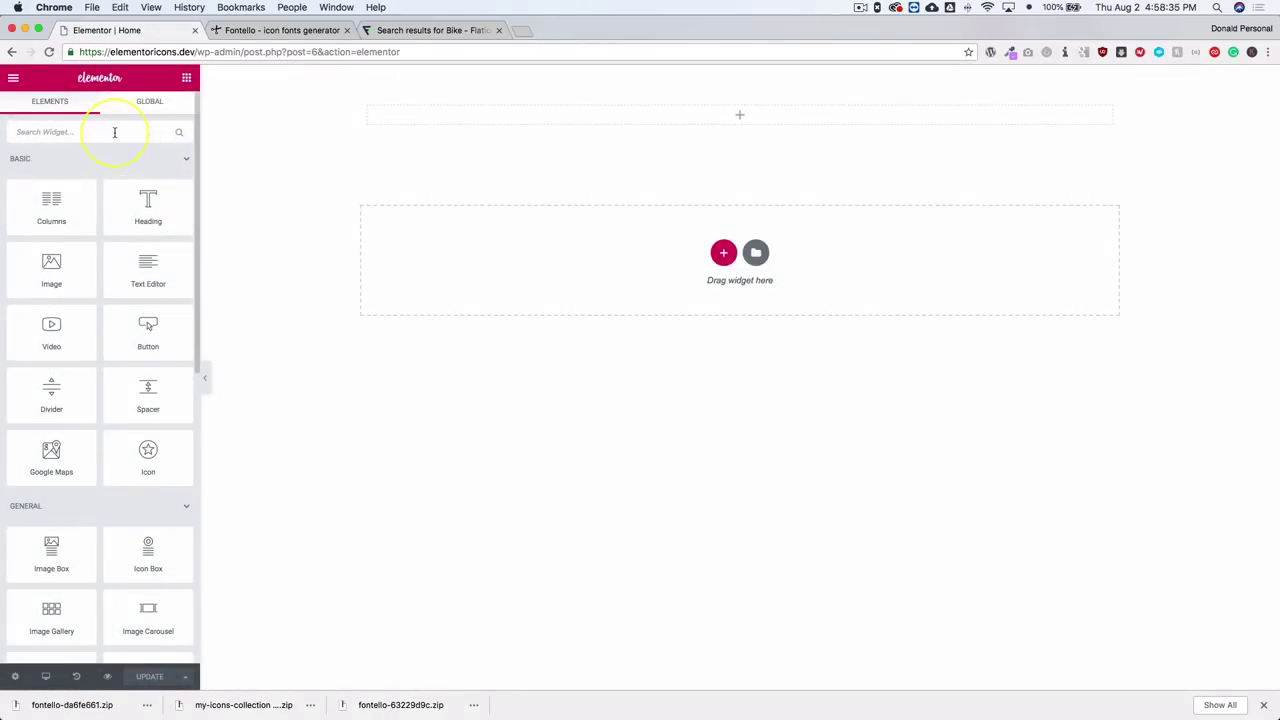
{"action": "left_click", "coordinate": [114, 131]}
{"action": "type", "text": "icon"}
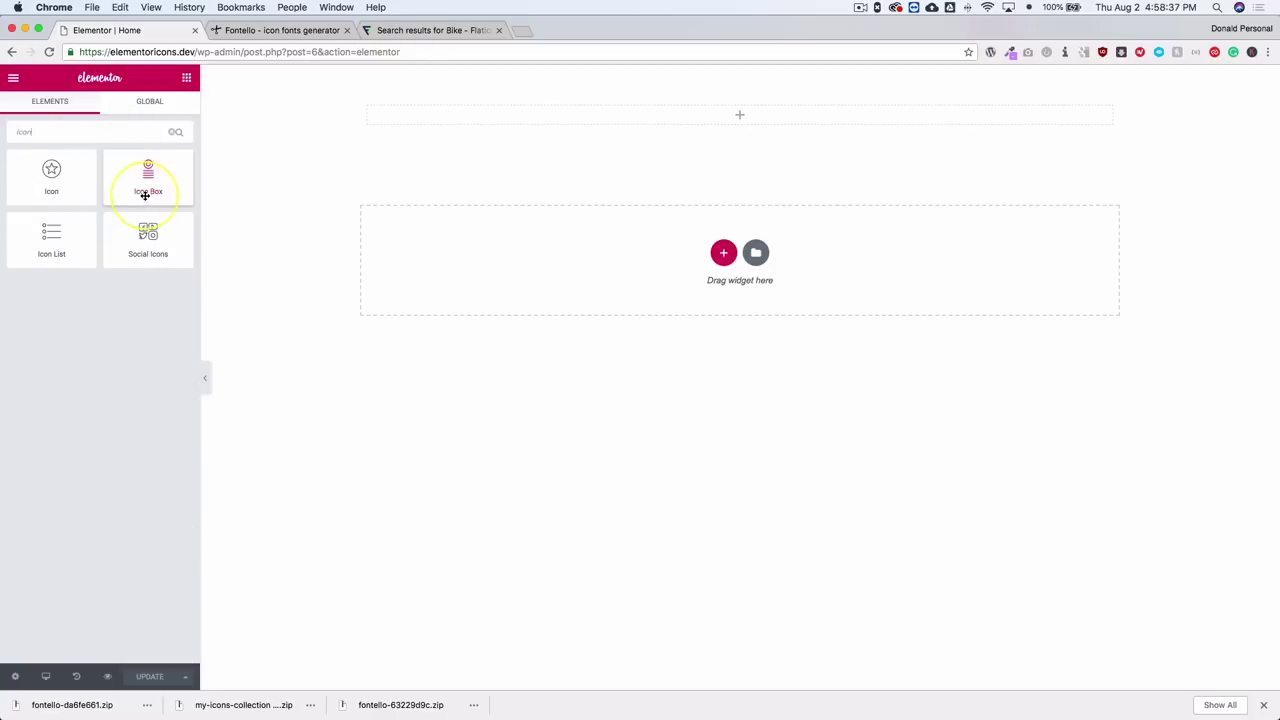
{"action": "left_click_drag", "start_coordinate": [148, 184], "coordinate": [411, 111]}
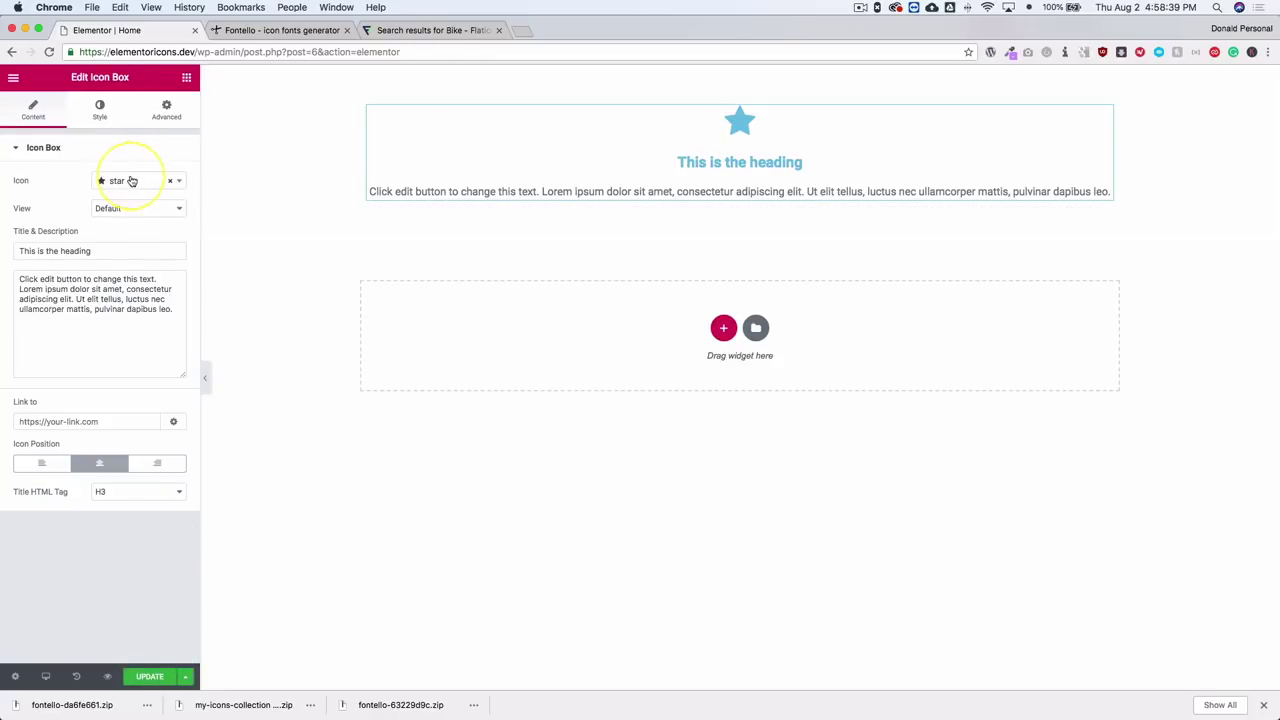
Set the Icon Box icon to 005-bike-1 from the bikeicon font.
{"action": "left_click", "coordinate": [131, 181]}
{"action": "scroll", "coordinate": [133, 245], "scroll_direction": "up", "scroll_amount": 5}
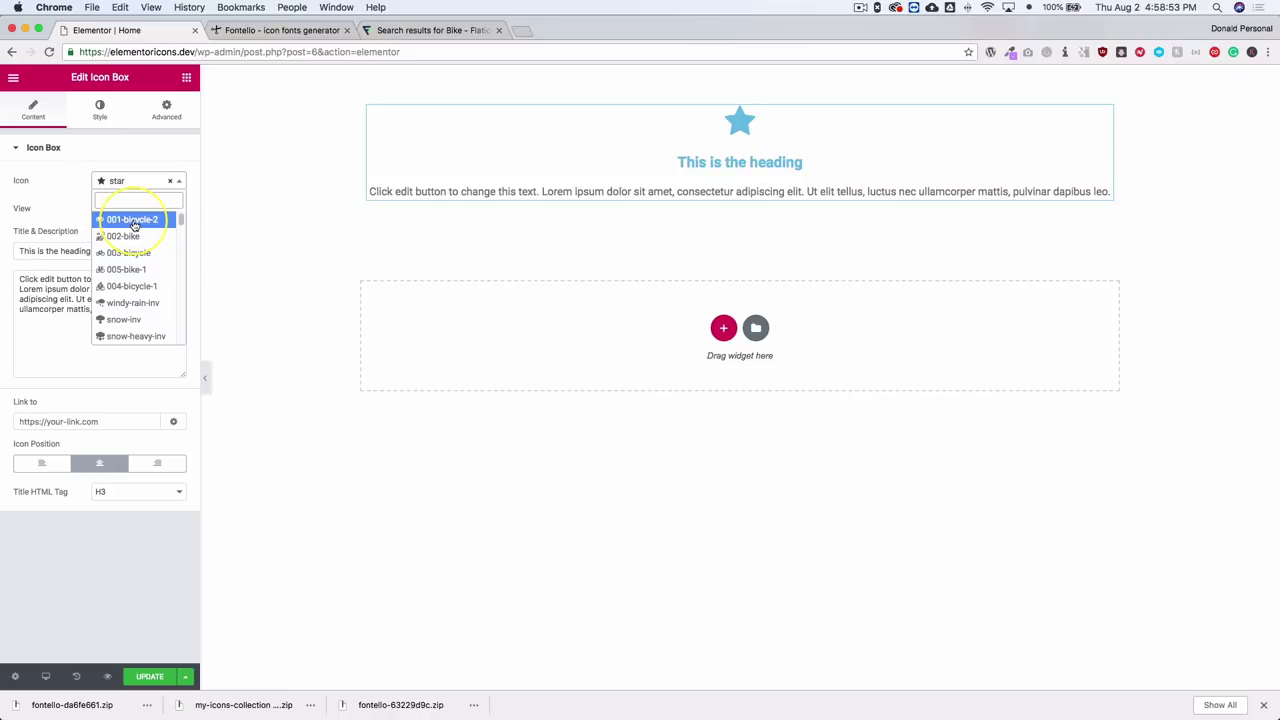
{"action": "left_click", "coordinate": [134, 220]}
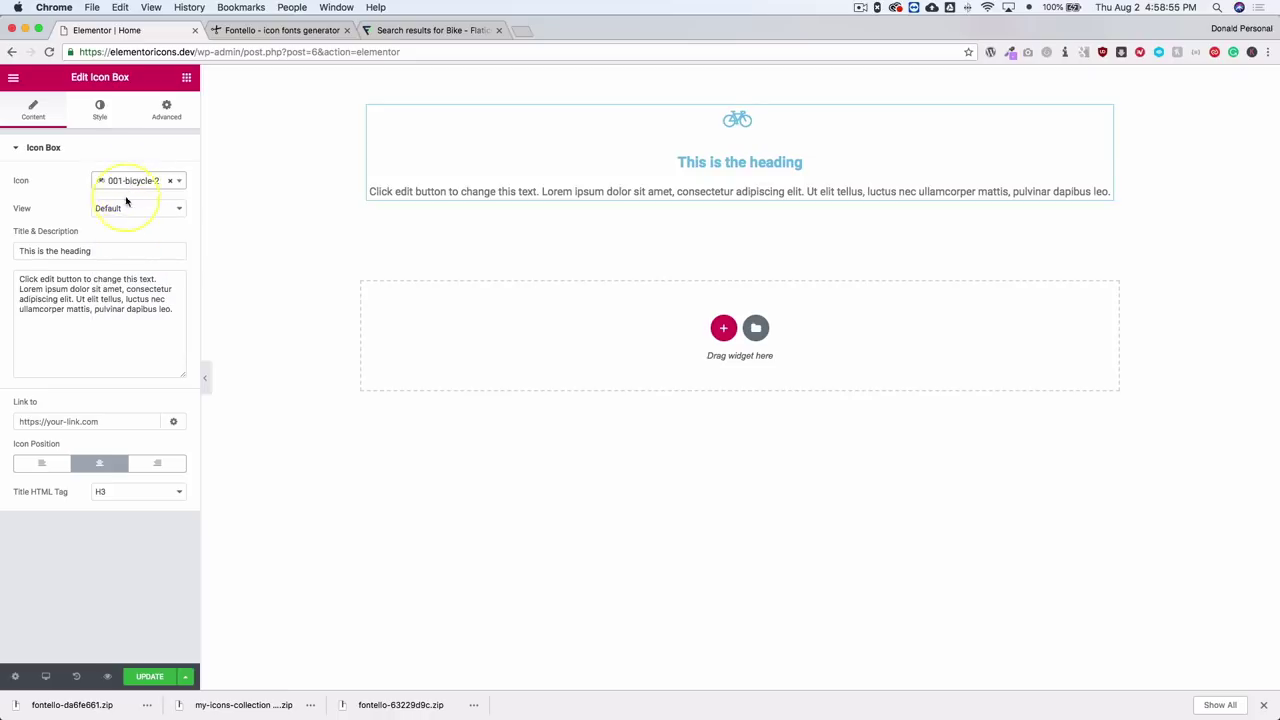
{"action": "left_click", "coordinate": [126, 190]}
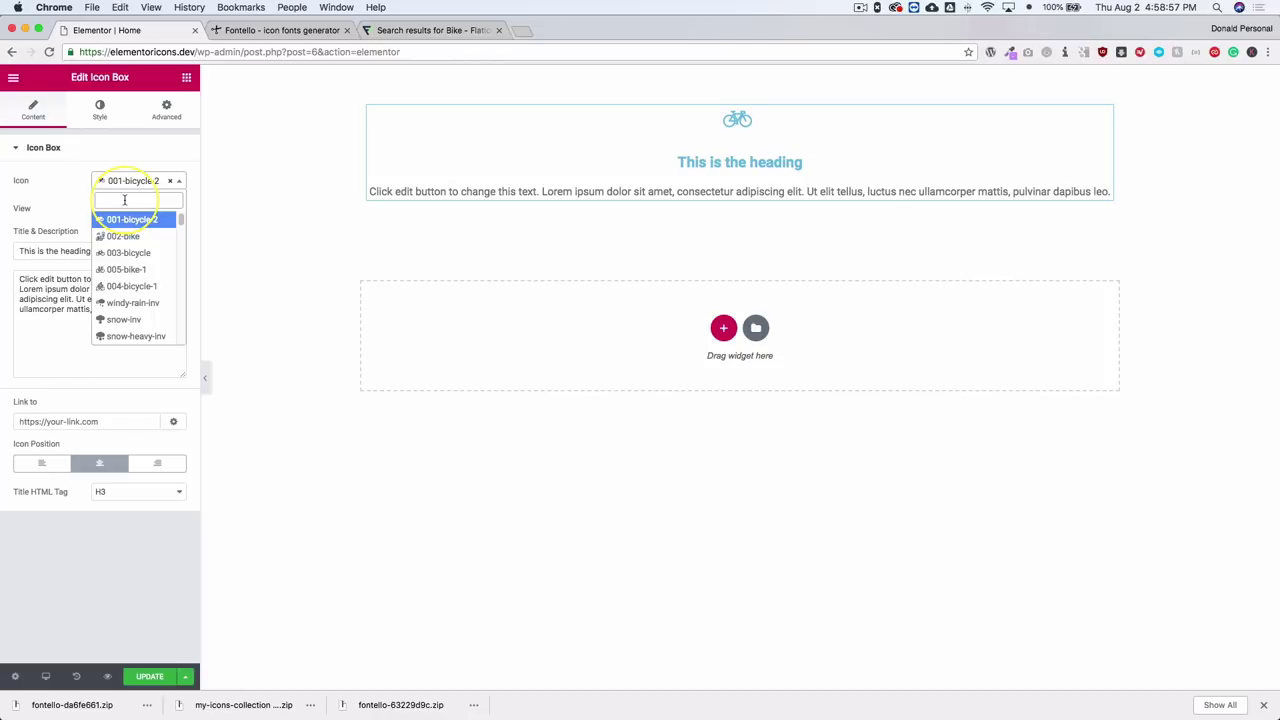
{"action": "type", "text": "bike"}
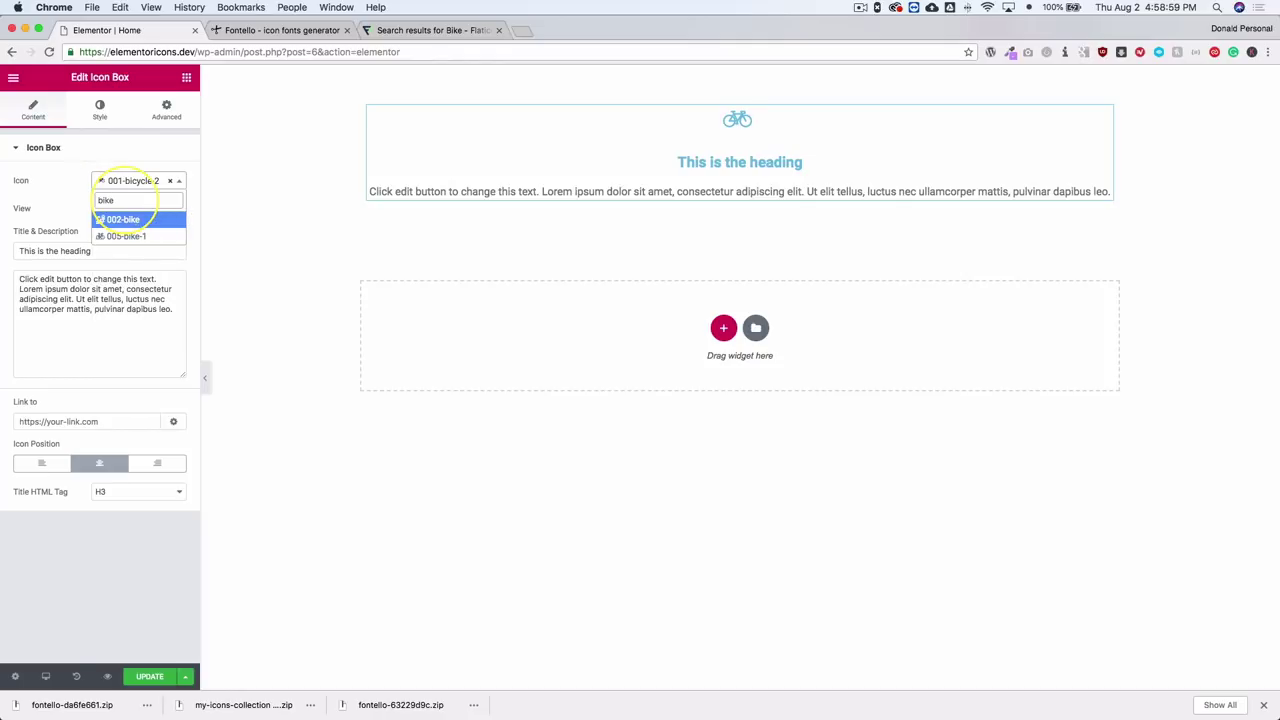
{"action": "left_click", "coordinate": [127, 235]}
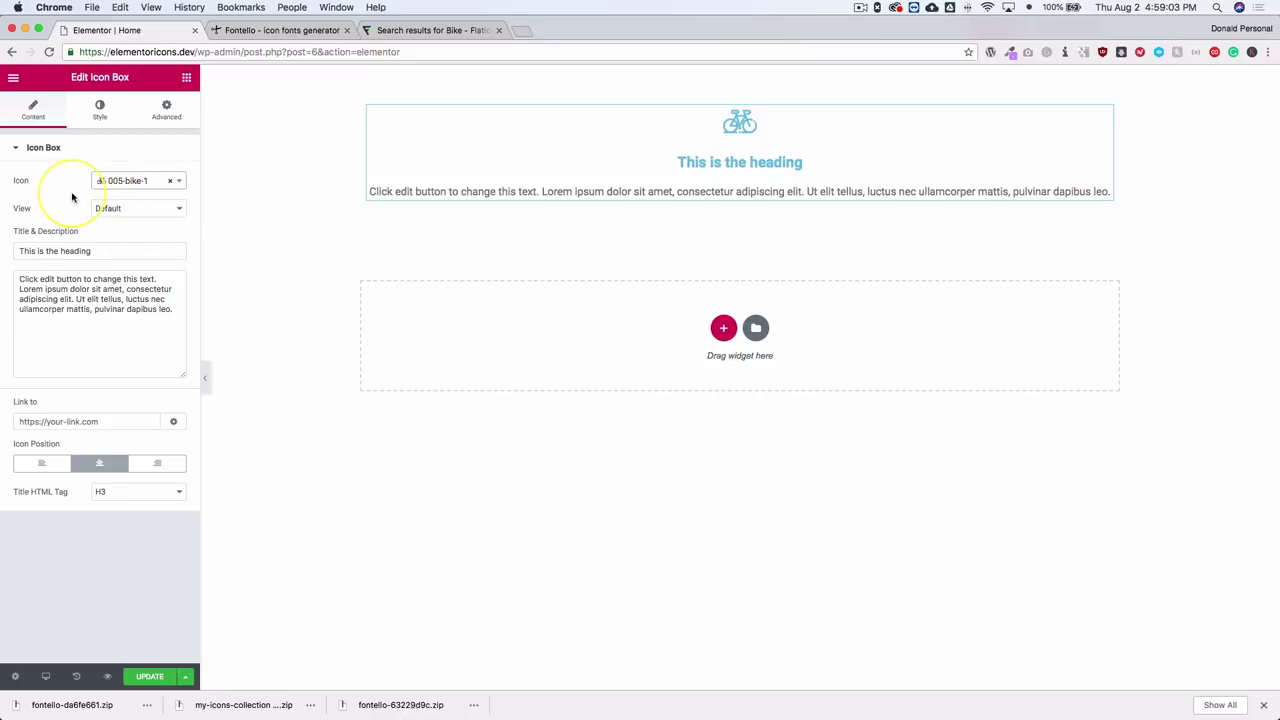
Set the icon size to 134, colour it black, and update the Home page.
{"action": "left_click", "coordinate": [100, 108]}
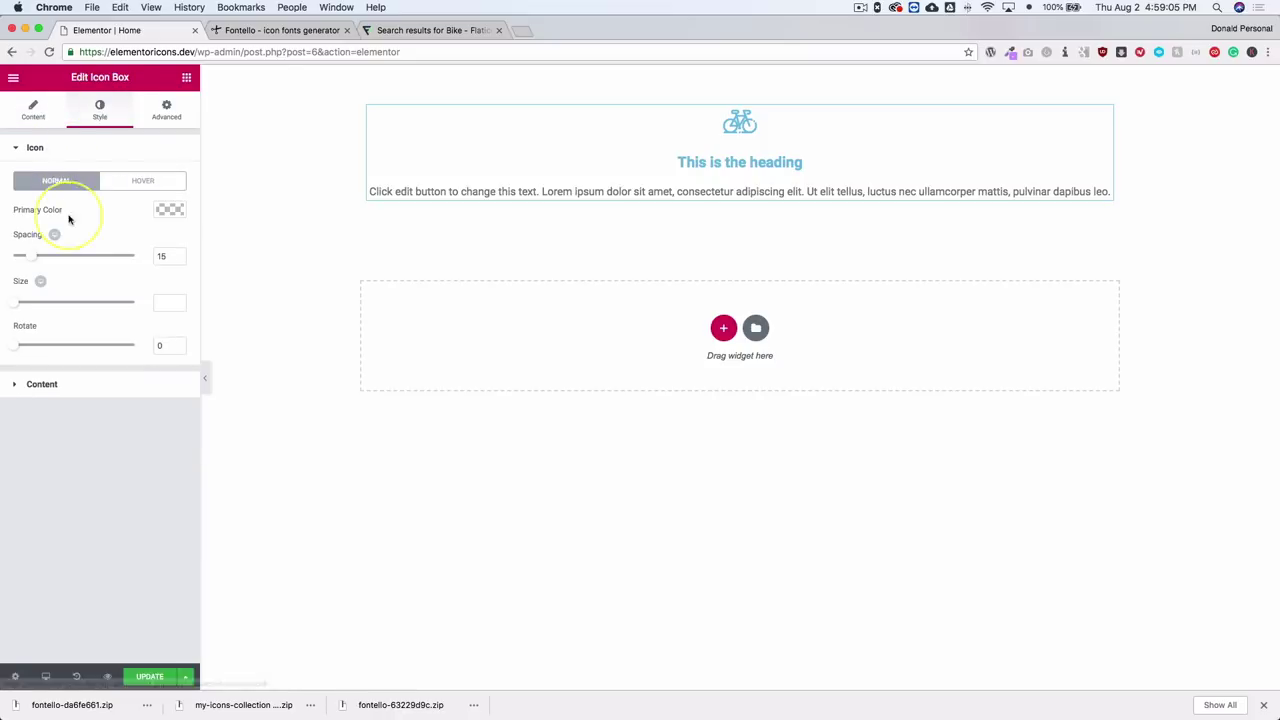
{"action": "left_click_drag", "start_coordinate": [14, 301], "coordinate": [69, 310]}
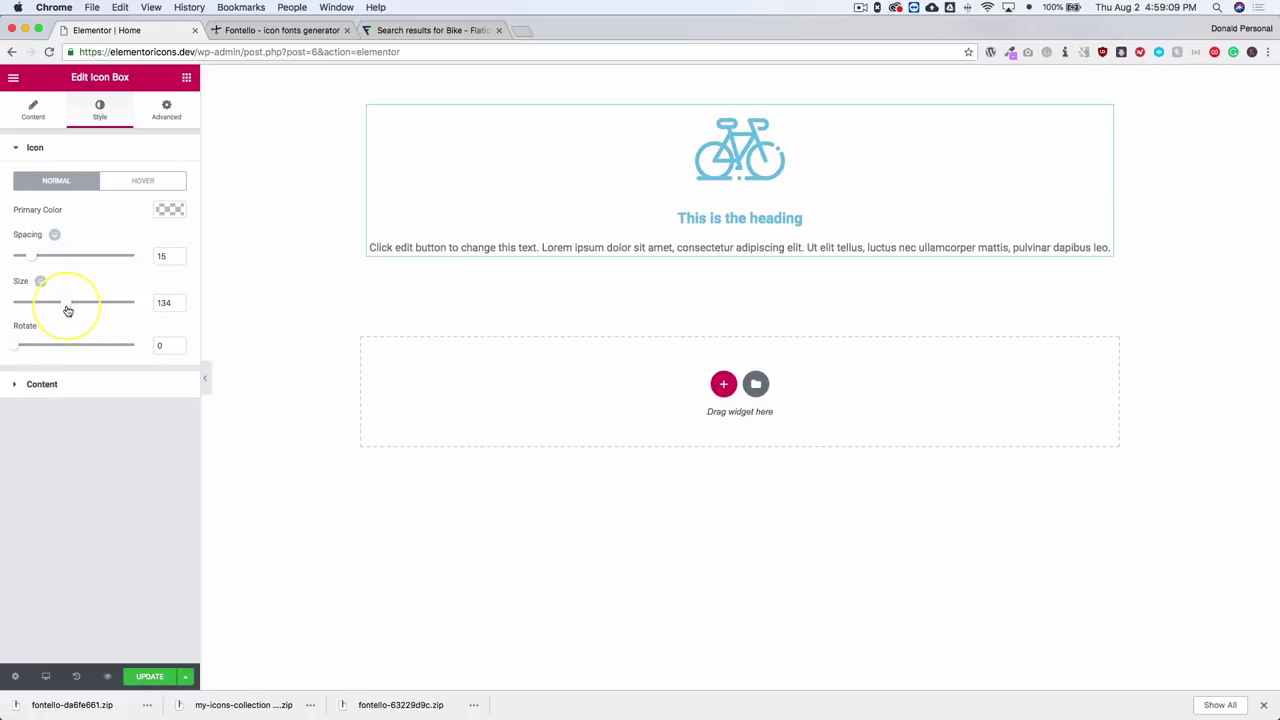
{"action": "left_click", "coordinate": [169, 209]}
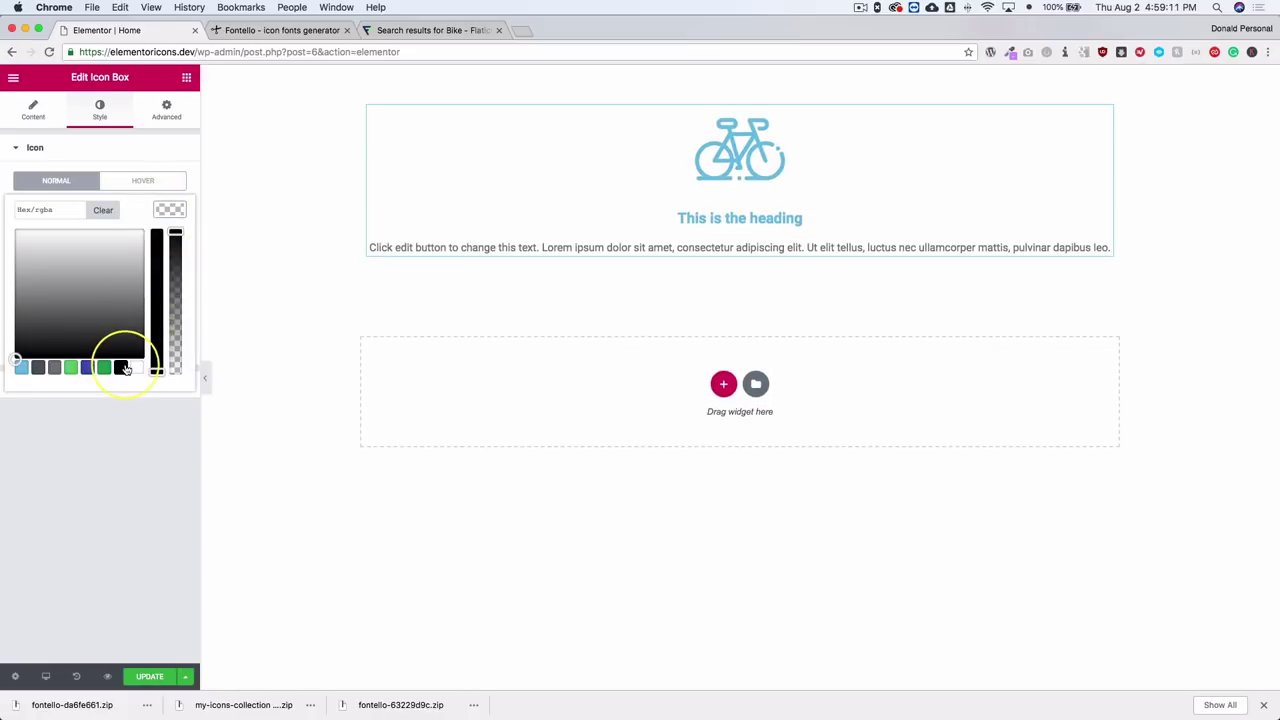
{"action": "left_click", "coordinate": [125, 368]}
{"action": "left_click", "coordinate": [115, 462]}
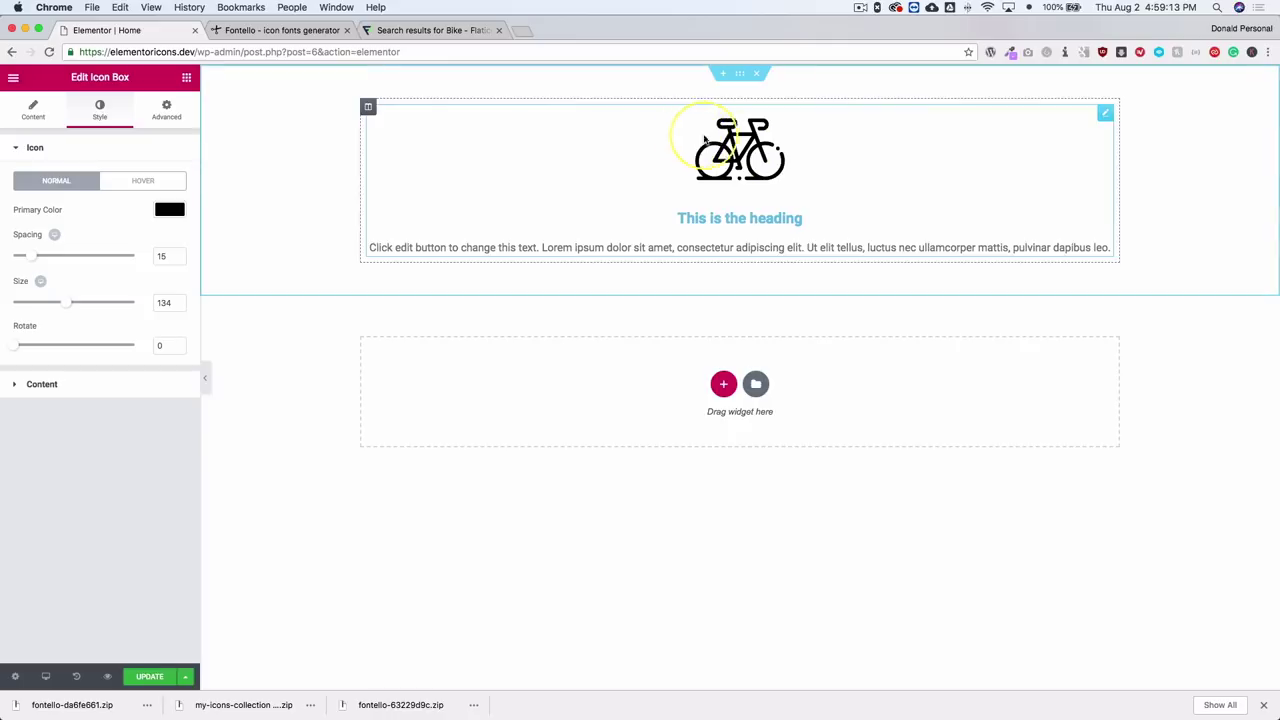
{"action": "left_click", "coordinate": [149, 677]}
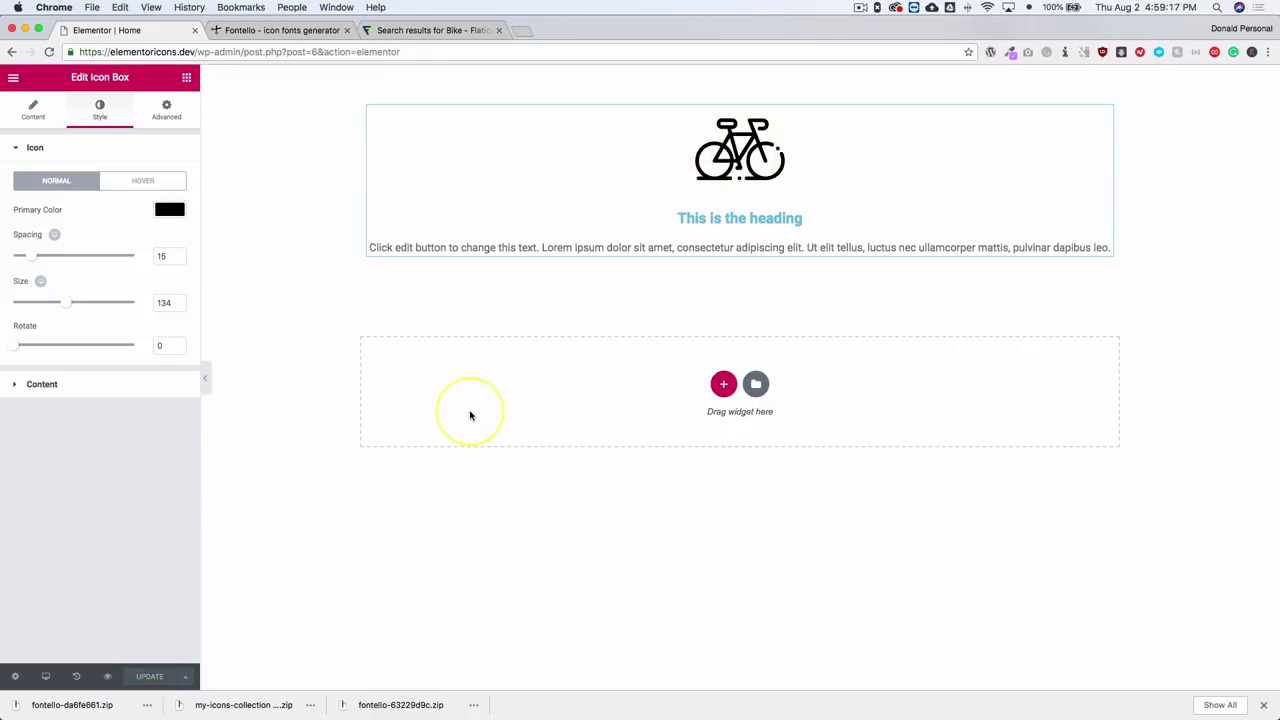